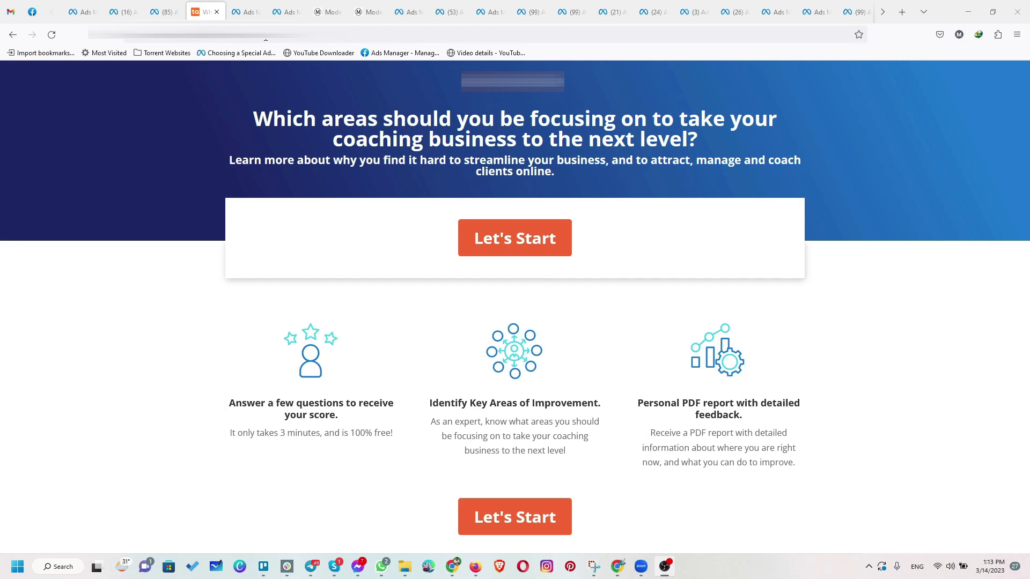
- Examine the web address of the quiz landing page
{"action": "key", "text": "ctrl+l"}
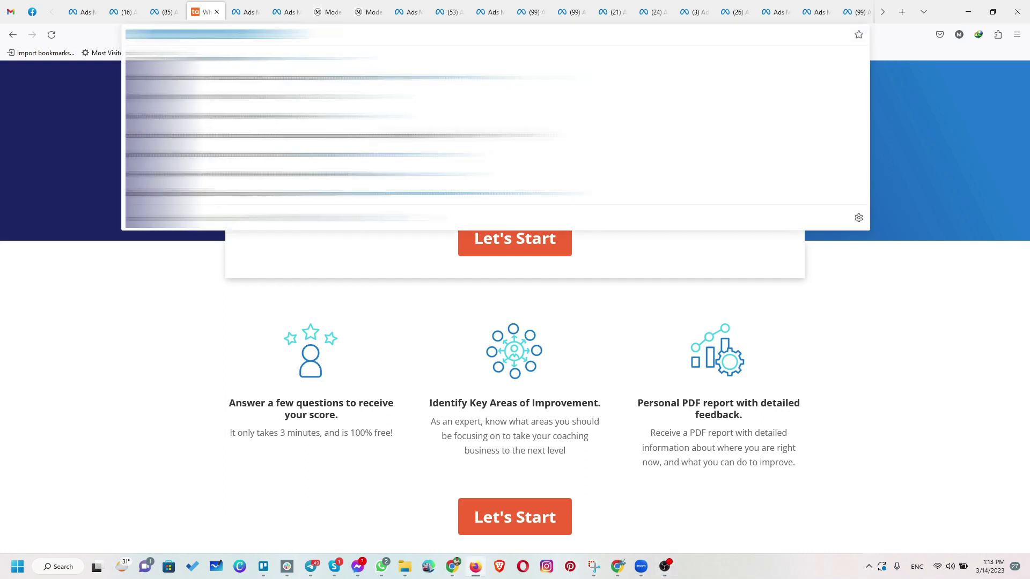
{"action": "left_click", "coordinate": [108, 312]}
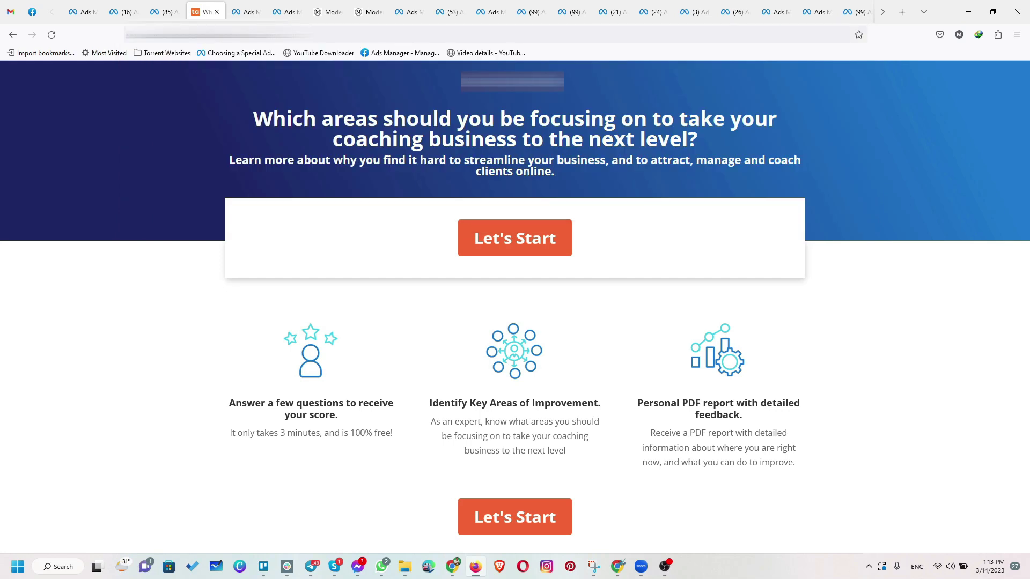
{"action": "key", "text": "ctrl+l"}
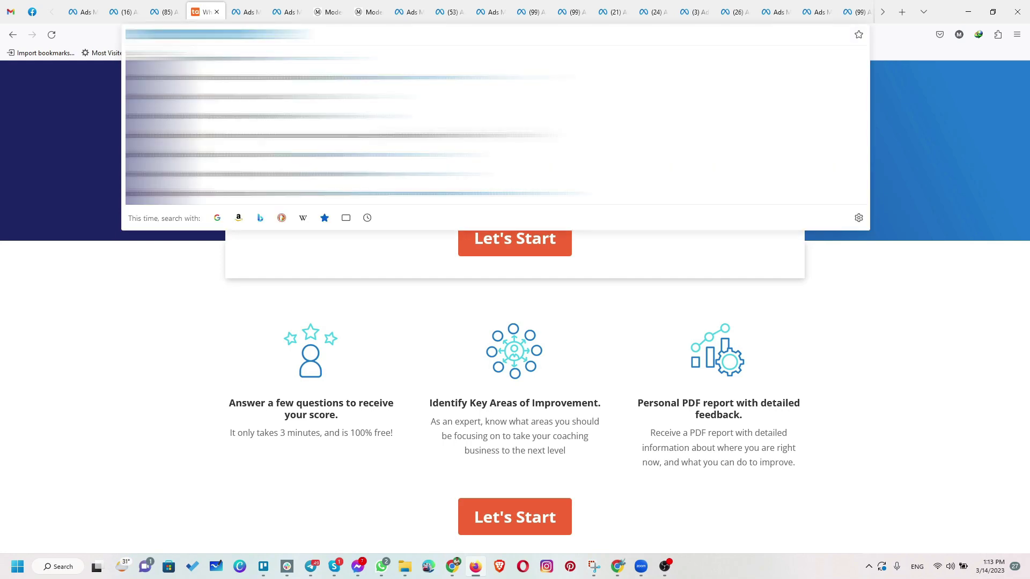
{"action": "left_click", "coordinate": [66, 195]}
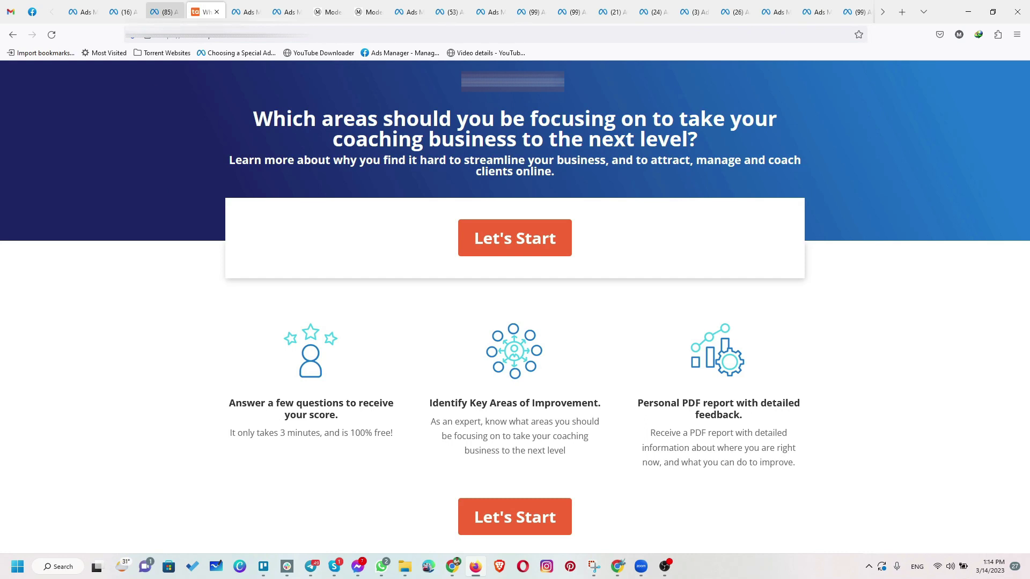
- Switch to the Ads Manager campaigns page and open Events Manager in a new browser tab
{"action": "left_click", "coordinate": [161, 12]}
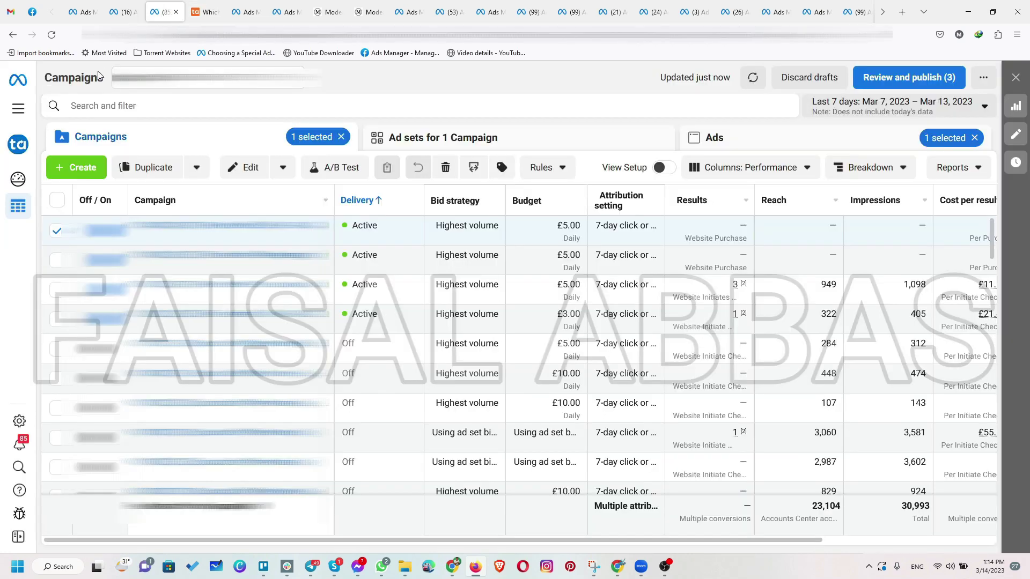
{"action": "left_click", "coordinate": [19, 108]}
{"action": "right_click", "coordinate": [161, 145]}
{"action": "left_click", "coordinate": [185, 152]}
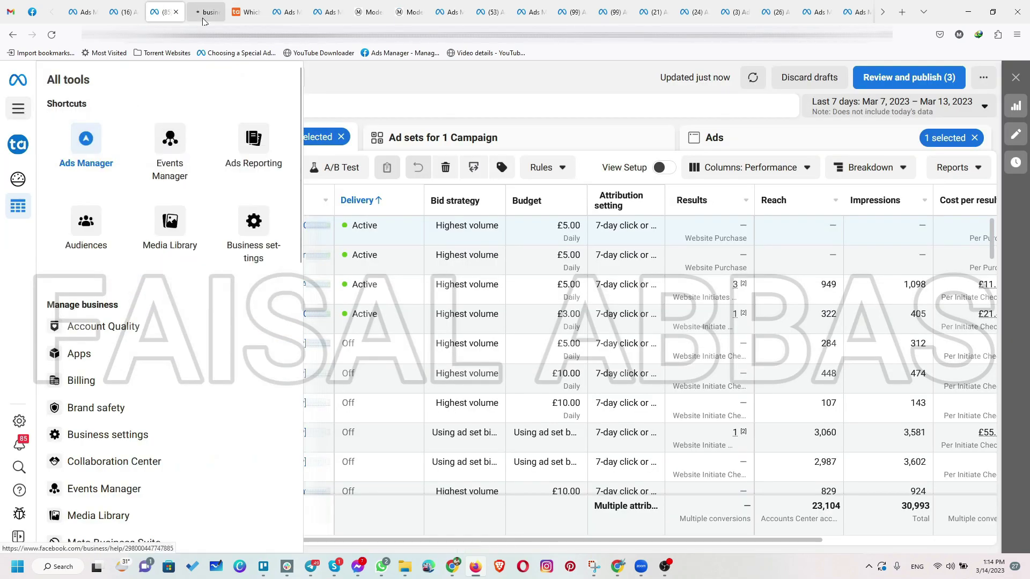
{"action": "left_click", "coordinate": [206, 10]}
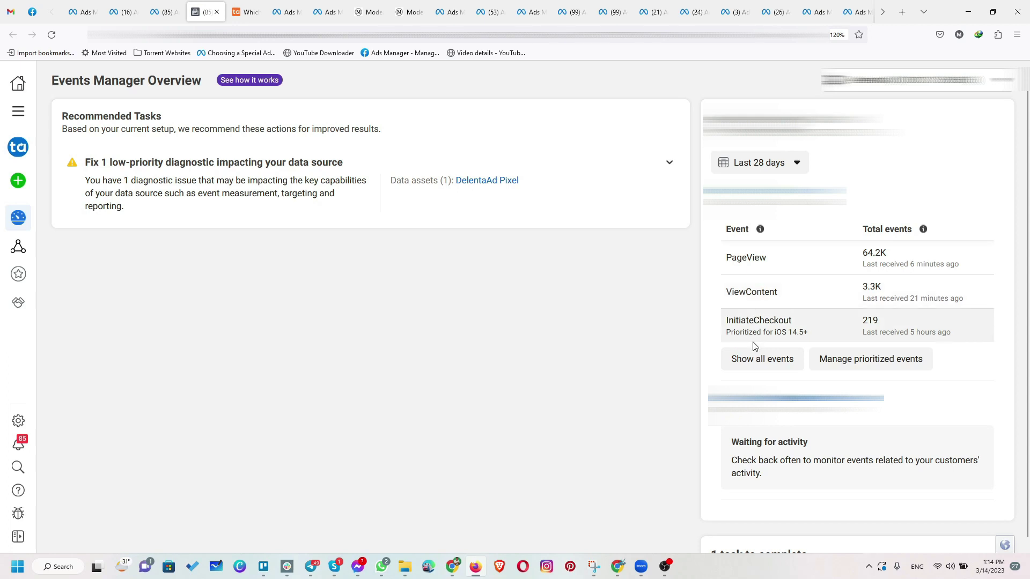
- Show all events of the DelentaAd Pixel and review the event list in its overview
{"action": "mouse_move", "coordinate": [759, 226]}
{"action": "left_click", "coordinate": [762, 359]}
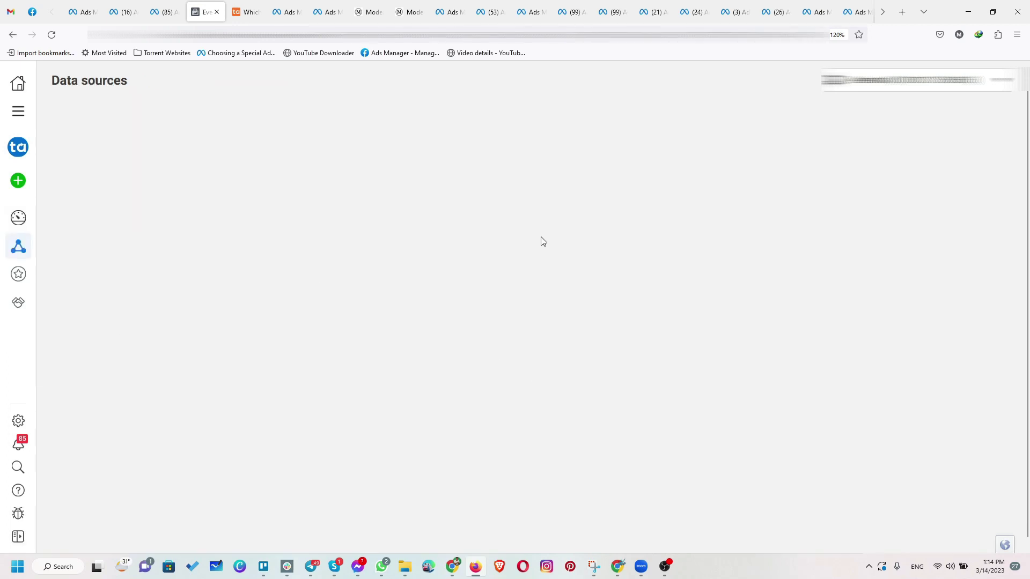
{"action": "scroll", "coordinate": [429, 392], "scroll_direction": "down", "scroll_amount": 1}
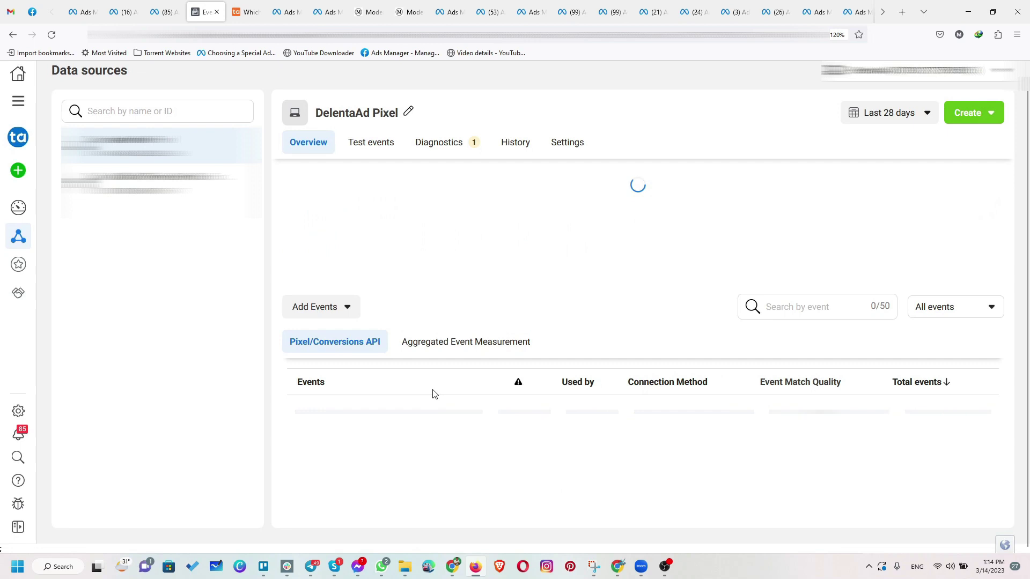
{"action": "scroll", "coordinate": [427, 397], "scroll_direction": "down", "scroll_amount": 1}
{"action": "scroll", "coordinate": [428, 397], "scroll_direction": "down", "scroll_amount": 5}
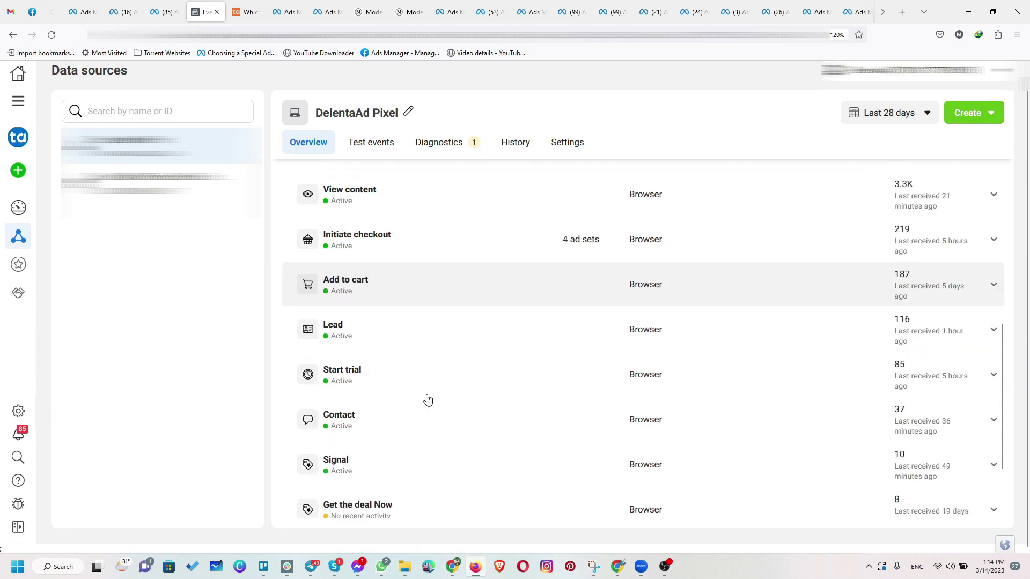
{"action": "scroll", "coordinate": [427, 401], "scroll_direction": "up", "scroll_amount": 1}
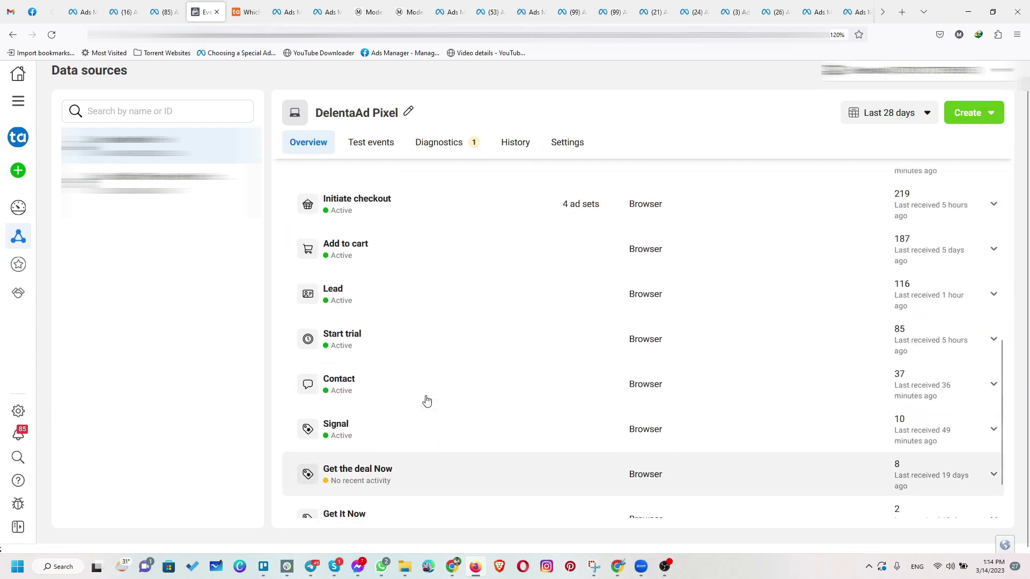
{"action": "scroll", "coordinate": [427, 401], "scroll_direction": "up", "scroll_amount": 3}
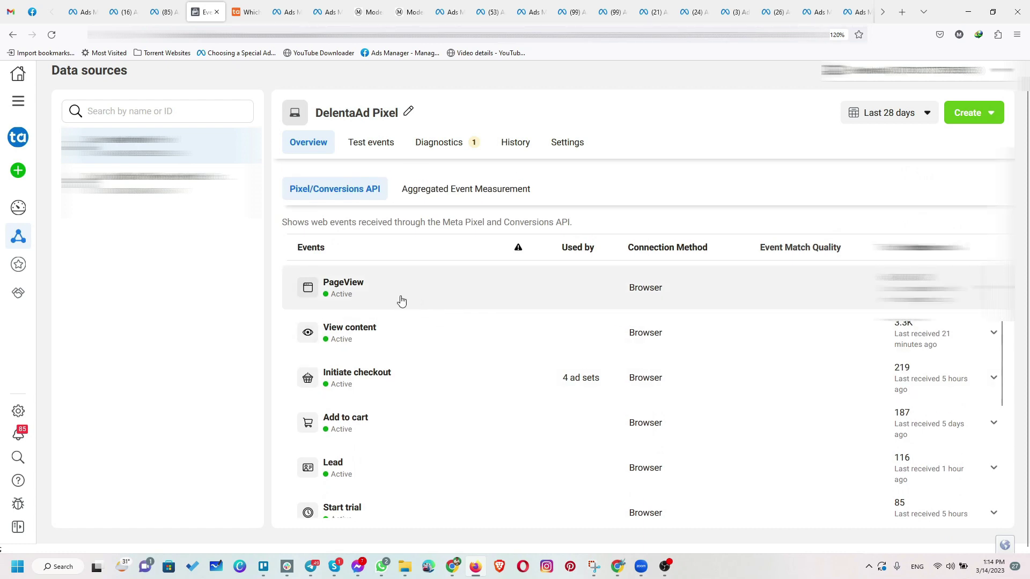
{"action": "scroll", "coordinate": [402, 301], "scroll_direction": "down", "scroll_amount": 1}
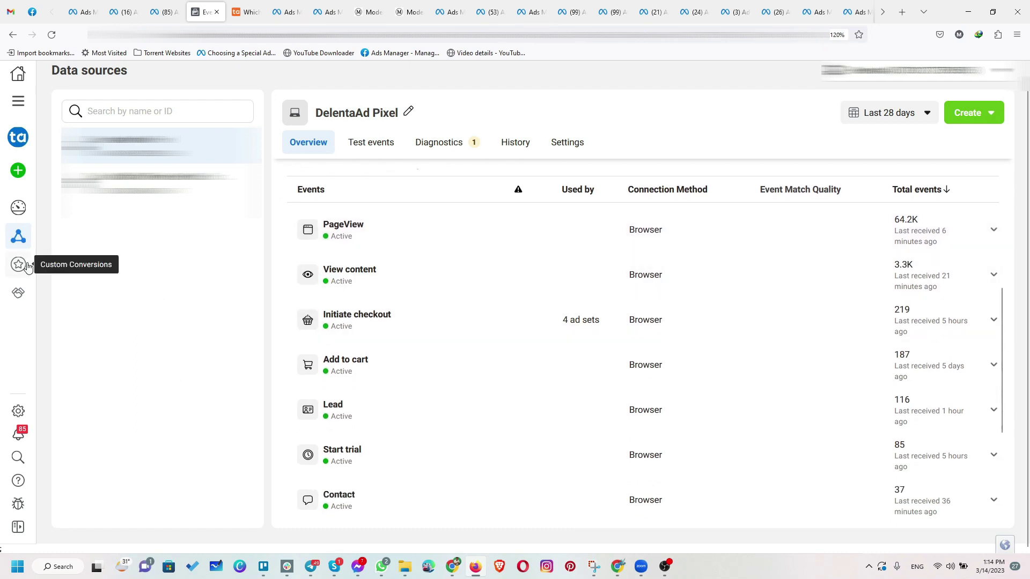
- Open Custom Conversions and start a new custom conversion named "Quiz 1 - Landing Page"
{"action": "mouse_move", "coordinate": [21, 270]}
{"action": "left_click", "coordinate": [50, 273]}
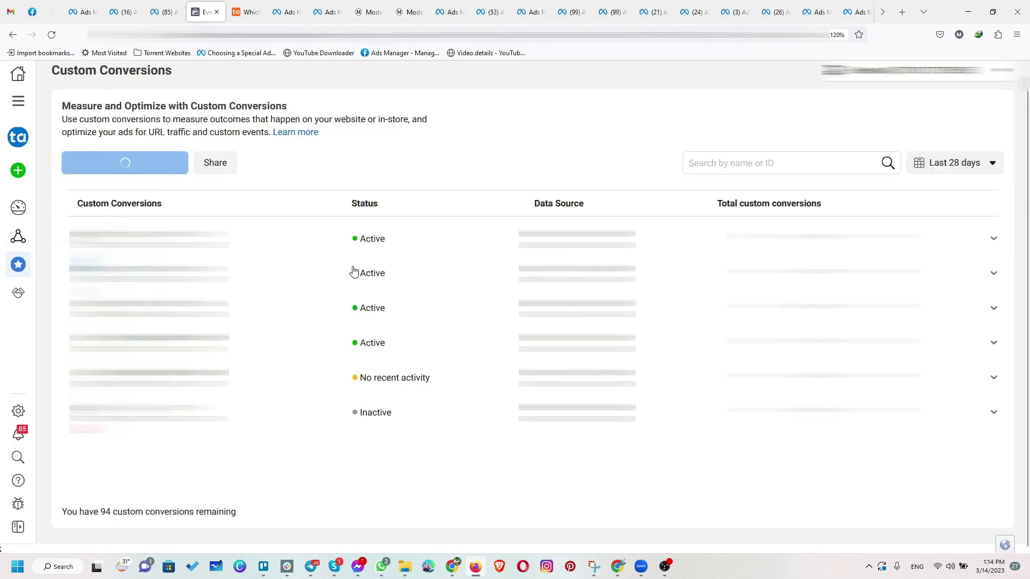
{"action": "mouse_move", "coordinate": [151, 173]}
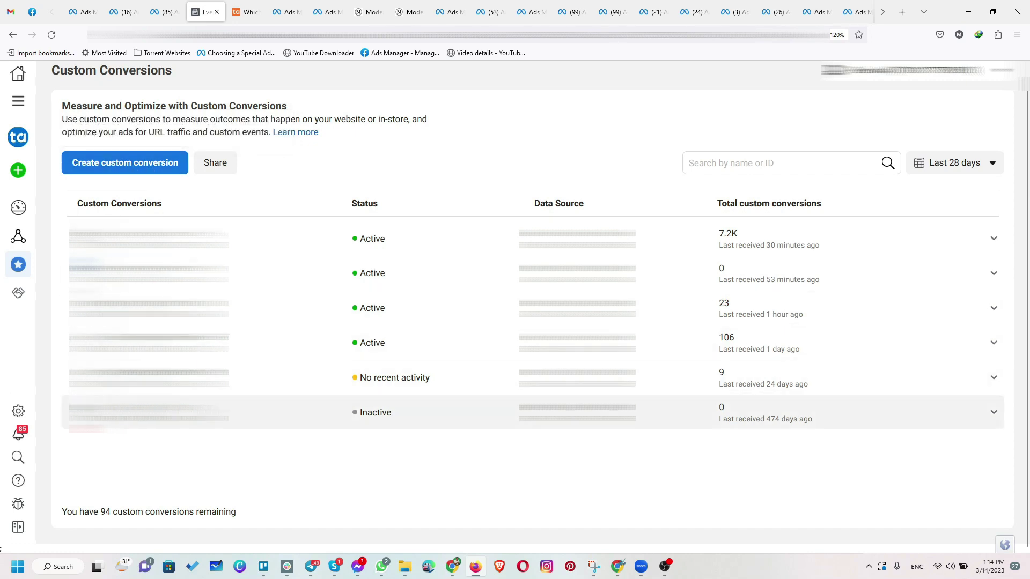
{"action": "left_click", "coordinate": [141, 161]}
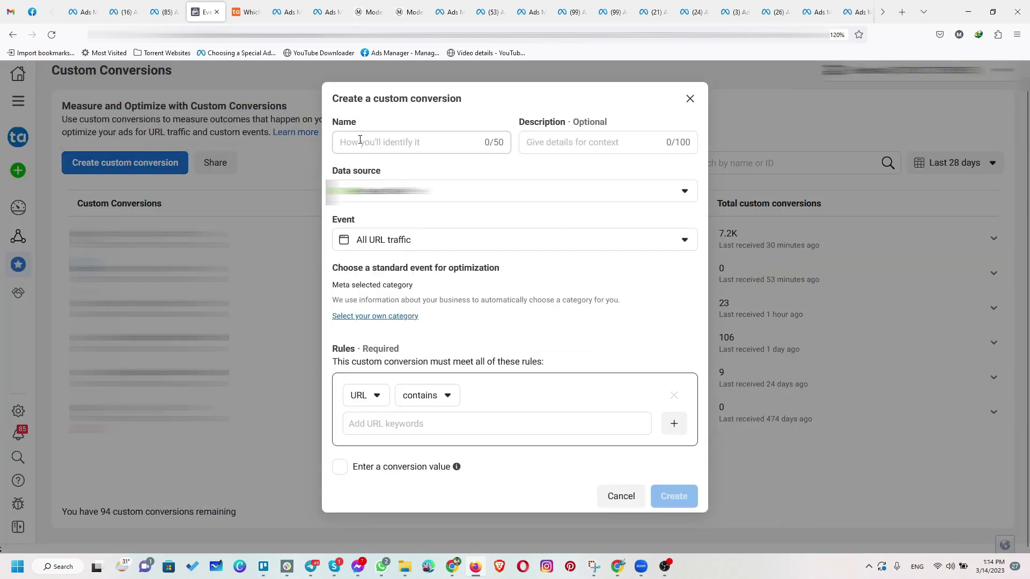
{"action": "left_click", "coordinate": [364, 143]}
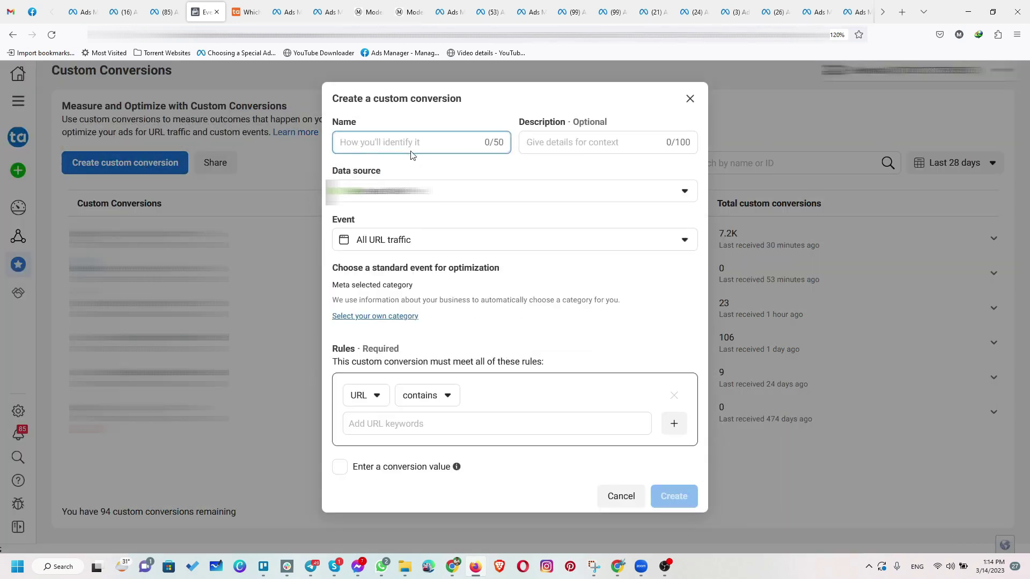
{"action": "type", "text": "1 - Landing Page"}
- Show the standard event categories for optimization and keep Meta selected category (Recommended)
{"action": "left_click", "coordinate": [388, 319]}
{"action": "left_click", "coordinate": [433, 305]}
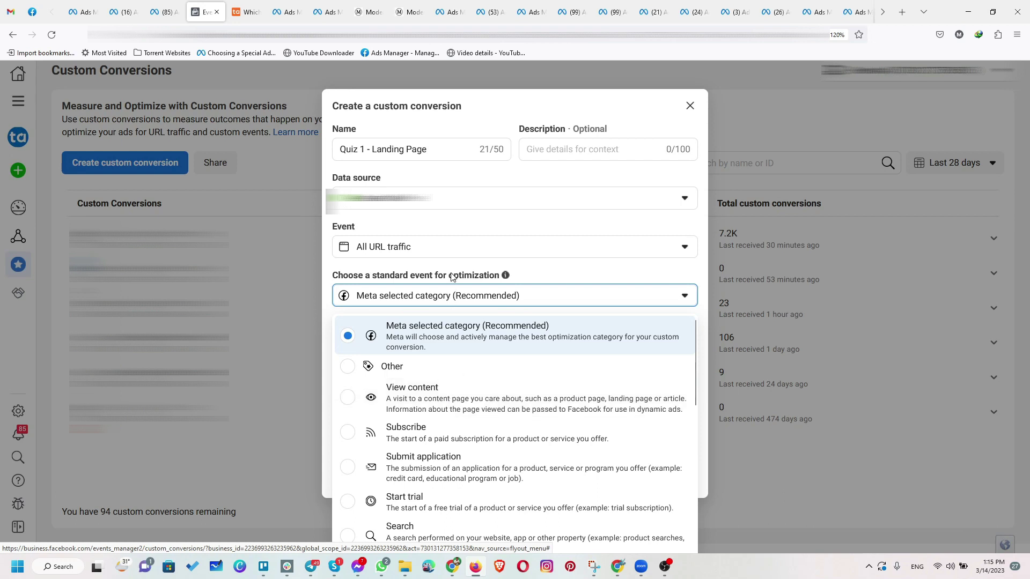
{"action": "left_click", "coordinate": [437, 223]}
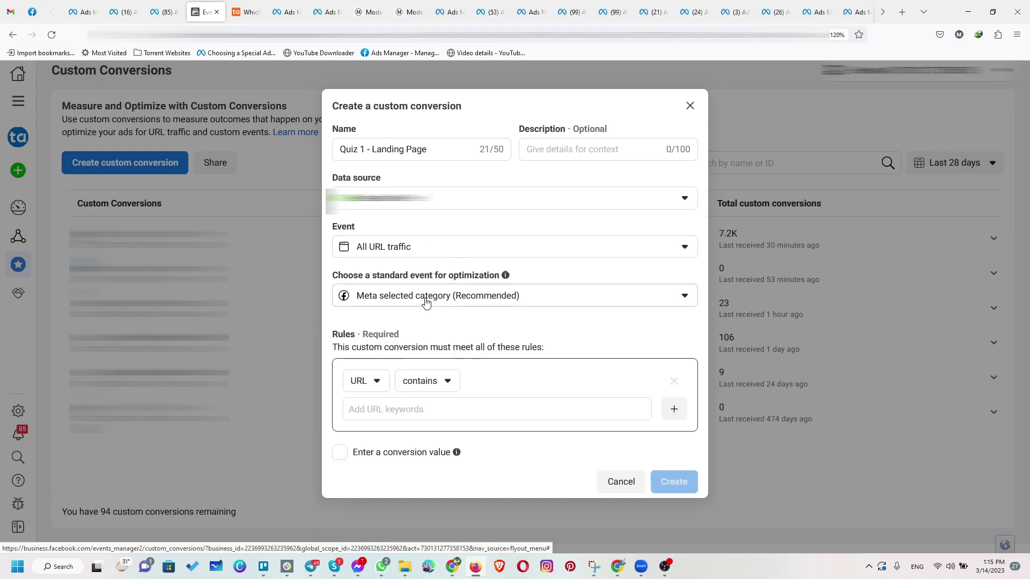
- Paste the landing page URL as the "URL contains" rule keyword, create the custom conversion and close the dialog
{"action": "left_click_drag", "start_coordinate": [331, 334], "coordinate": [400, 337]}
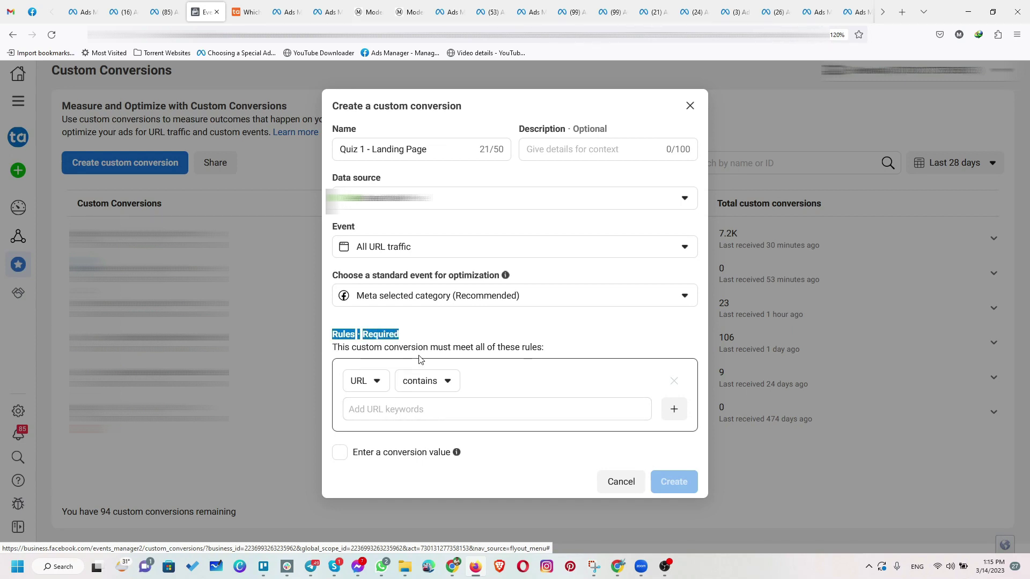
{"action": "left_click", "coordinate": [458, 409]}
{"action": "key", "text": "ctrl+v"}
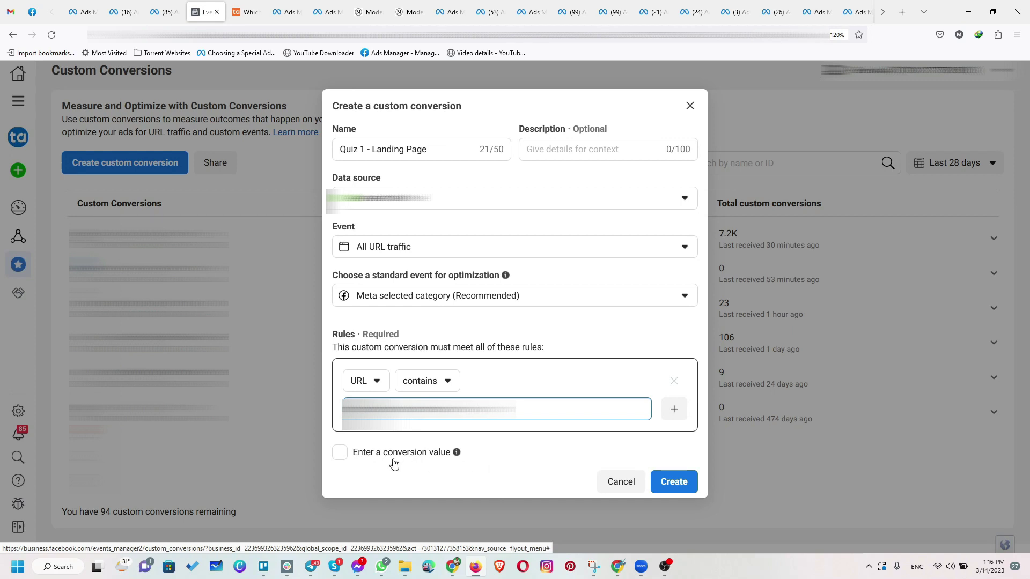
{"action": "left_click", "coordinate": [670, 483]}
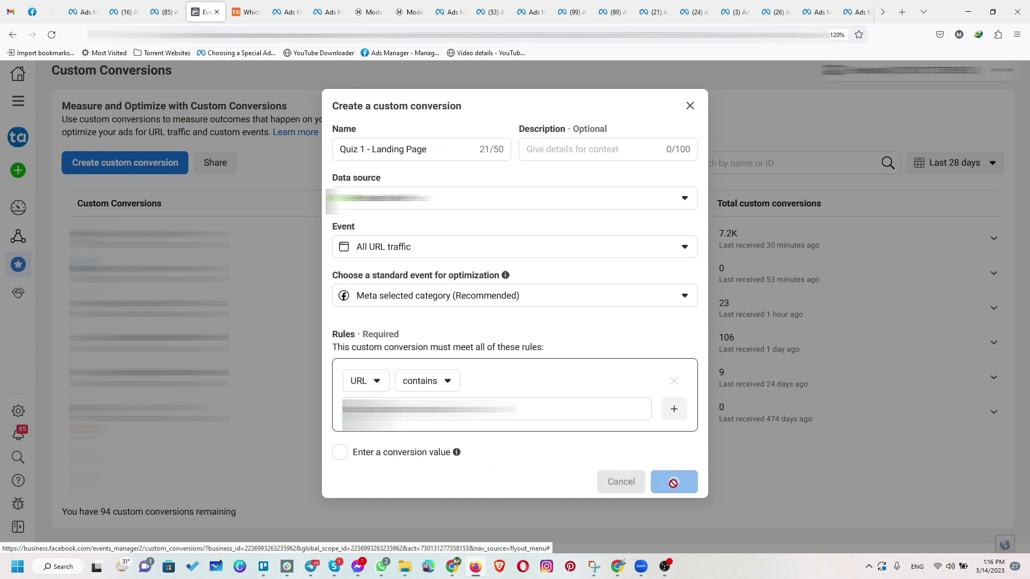
{"action": "left_click", "coordinate": [673, 337]}
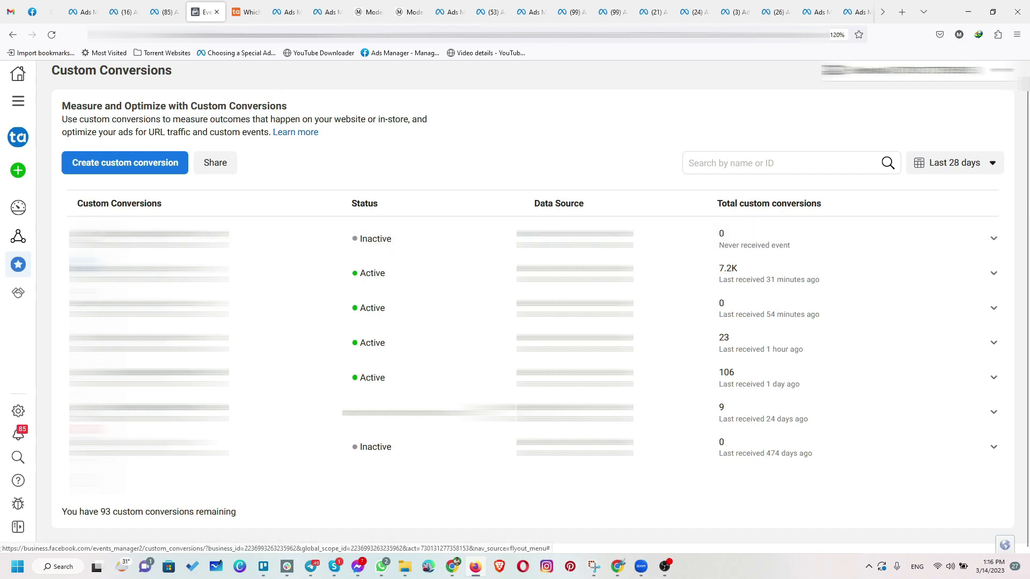
- Reload the quiz landing page to fire the new conversion, and refresh the Custom Conversions list to check its status
{"action": "left_click", "coordinate": [247, 12]}
{"action": "left_click", "coordinate": [52, 34]}
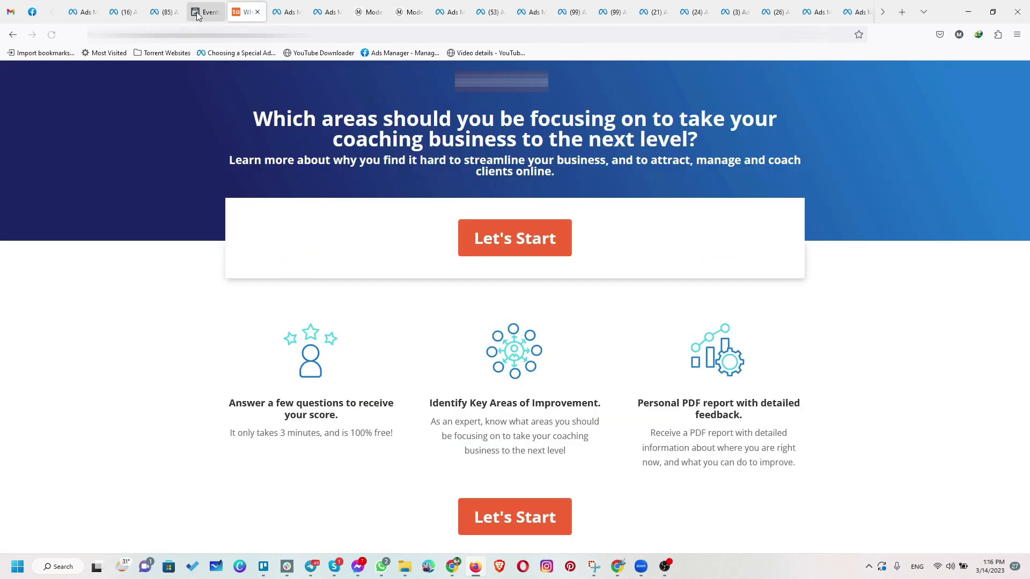
{"action": "left_click", "coordinate": [205, 12]}
{"action": "left_click", "coordinate": [55, 38]}
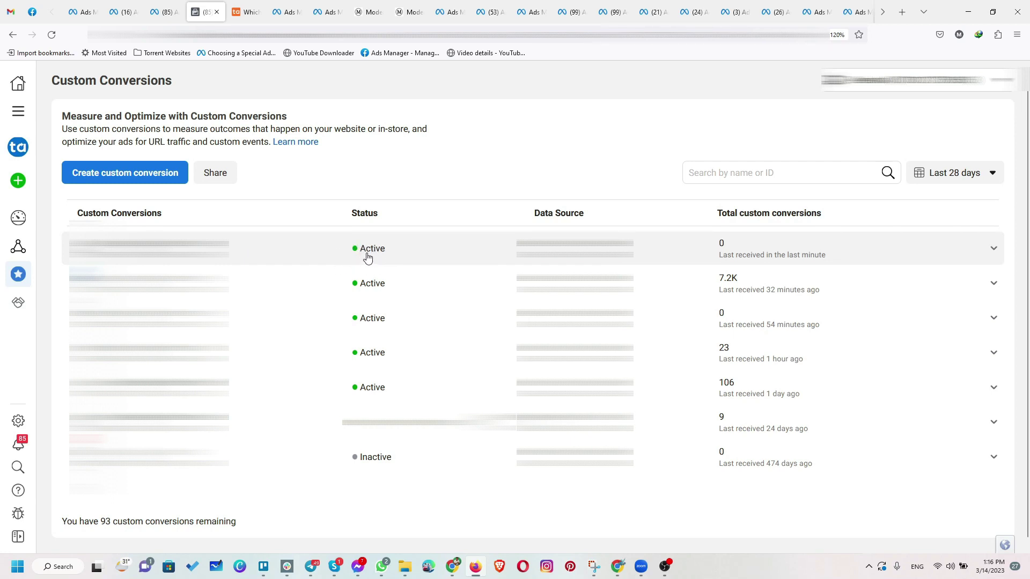
- Start the quiz from the landing page and select the web address of its first question page
{"action": "left_click", "coordinate": [247, 12]}
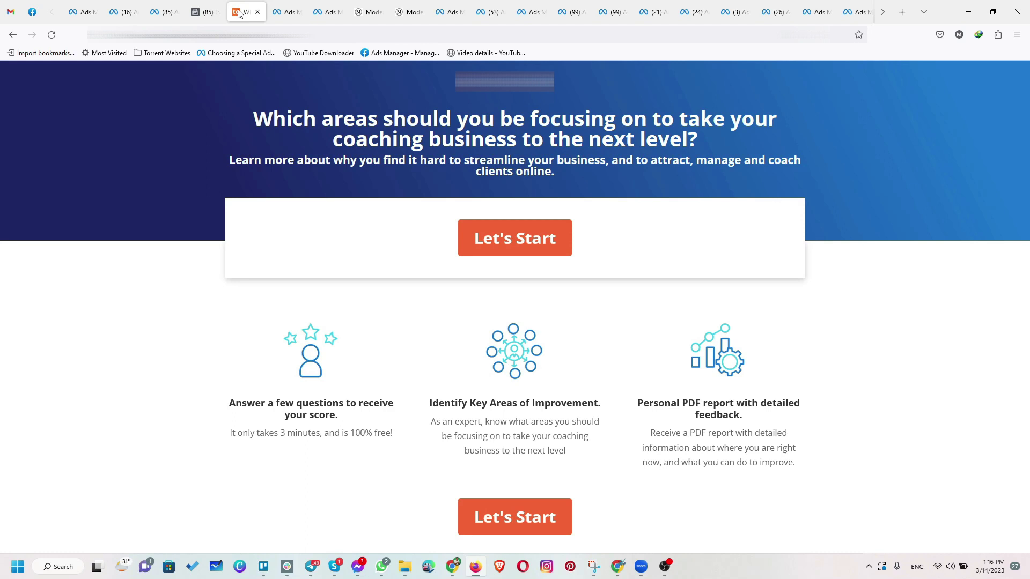
{"action": "left_click", "coordinate": [520, 251]}
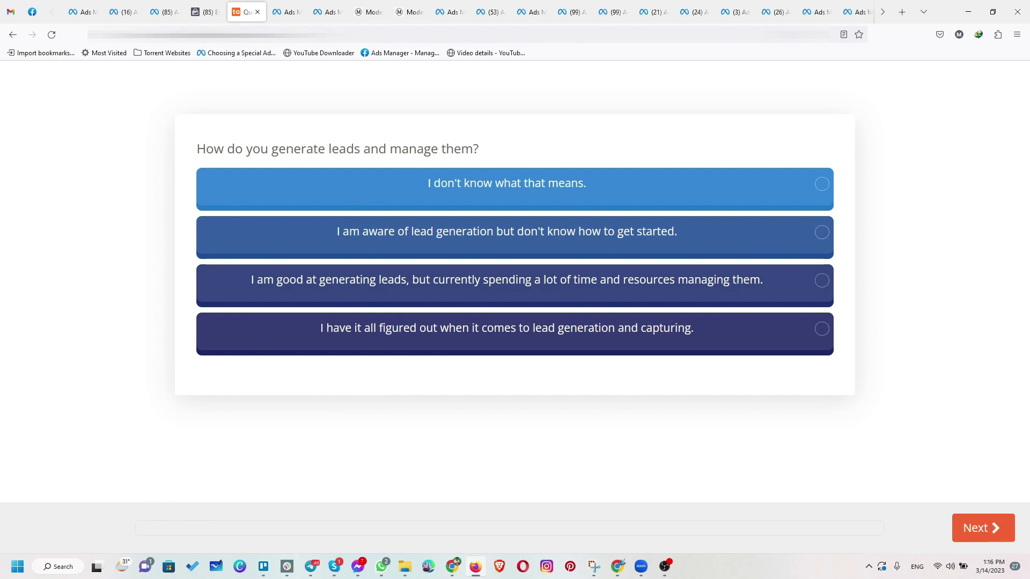
{"action": "left_click", "coordinate": [333, 35]}
{"action": "left_click", "coordinate": [339, 34]}
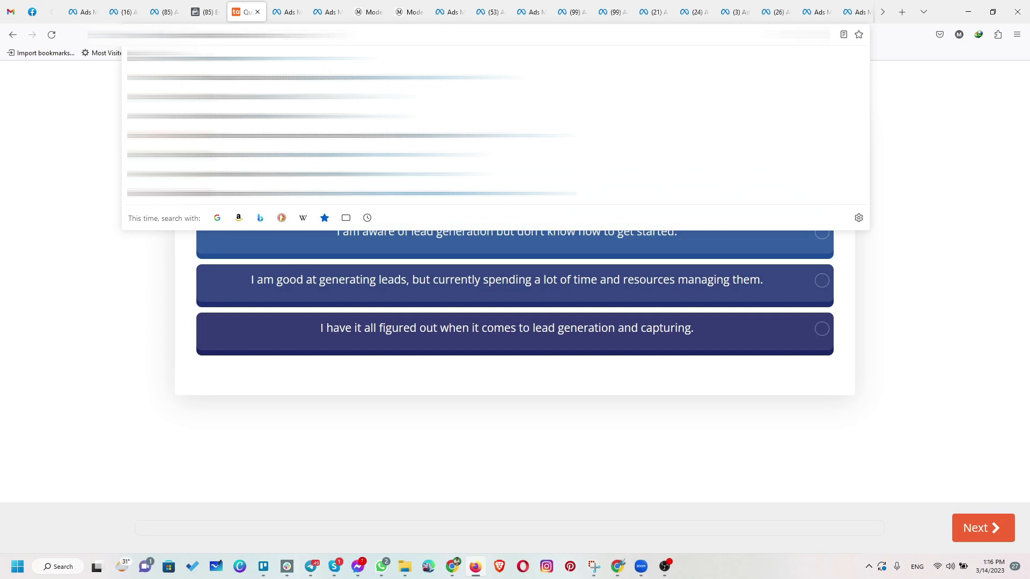
{"action": "key", "text": "ctrl+a"}
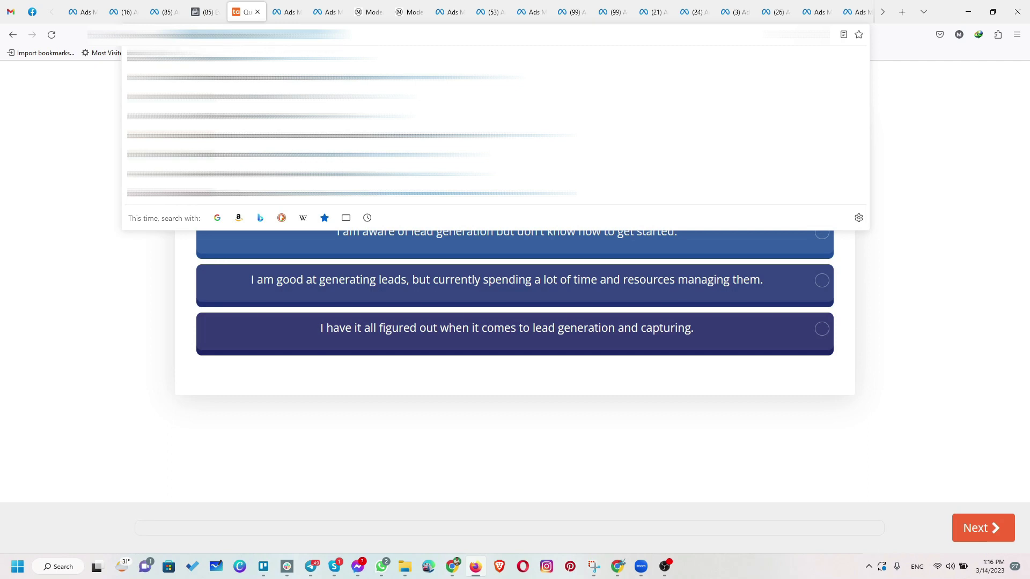
- Return to Custom Conversions and start a new custom conversion named "Quiz 2 - Quiz Start Page"
{"action": "left_click", "coordinate": [205, 11]}
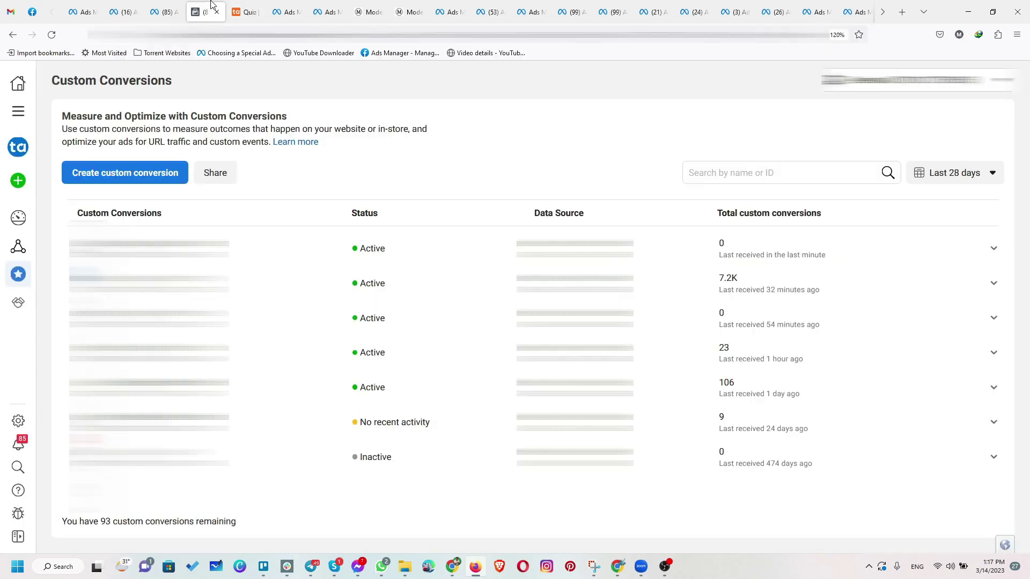
{"action": "left_click", "coordinate": [137, 178]}
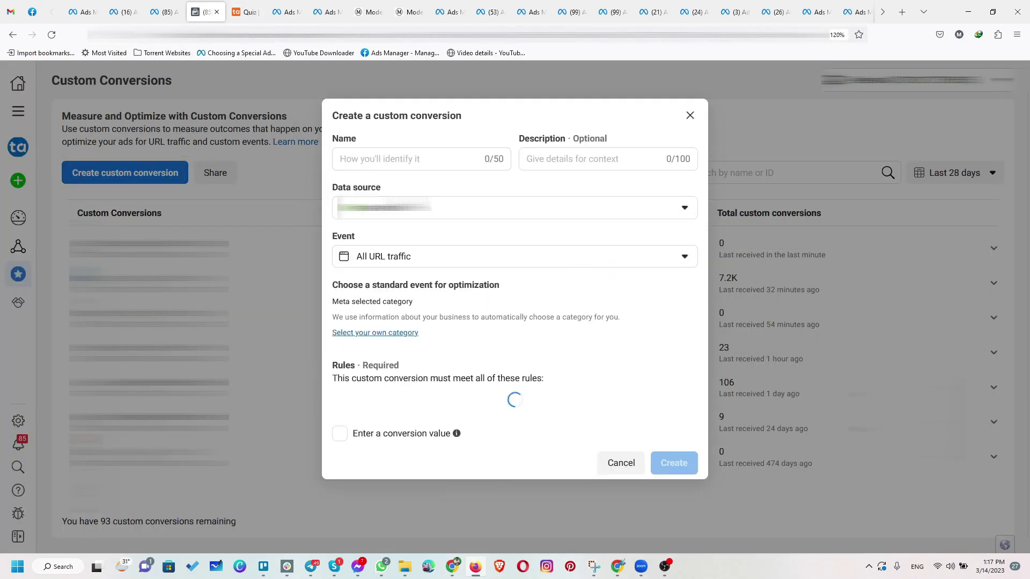
{"action": "left_click", "coordinate": [417, 145]}
{"action": "type", "text": "Quiz 2 - Quiz Start Page"}
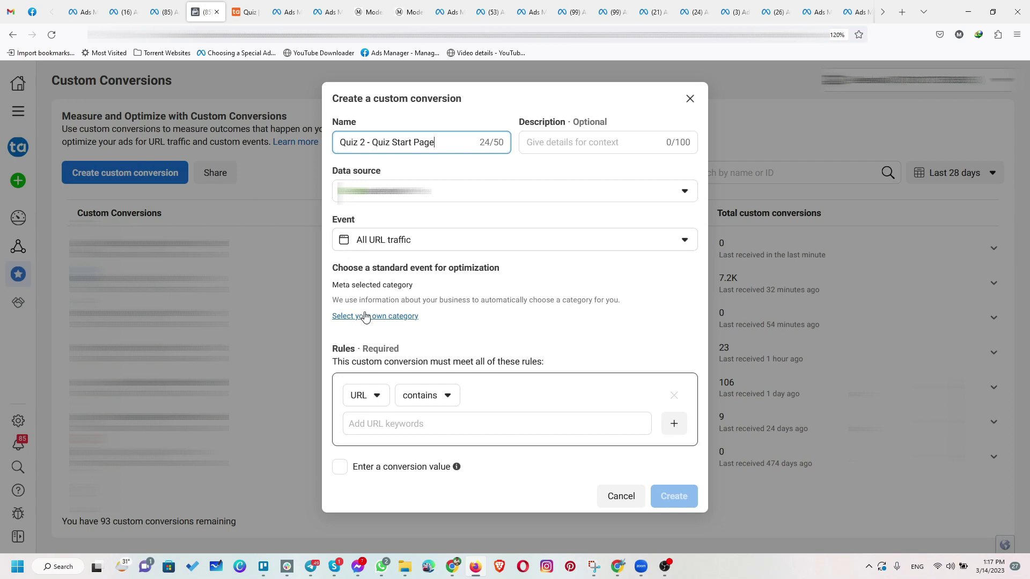
- Keep Meta selected category (Recommended) for the conversion and add a rule that the URL contains "/quiz-start/"
{"action": "left_click", "coordinate": [397, 316]}
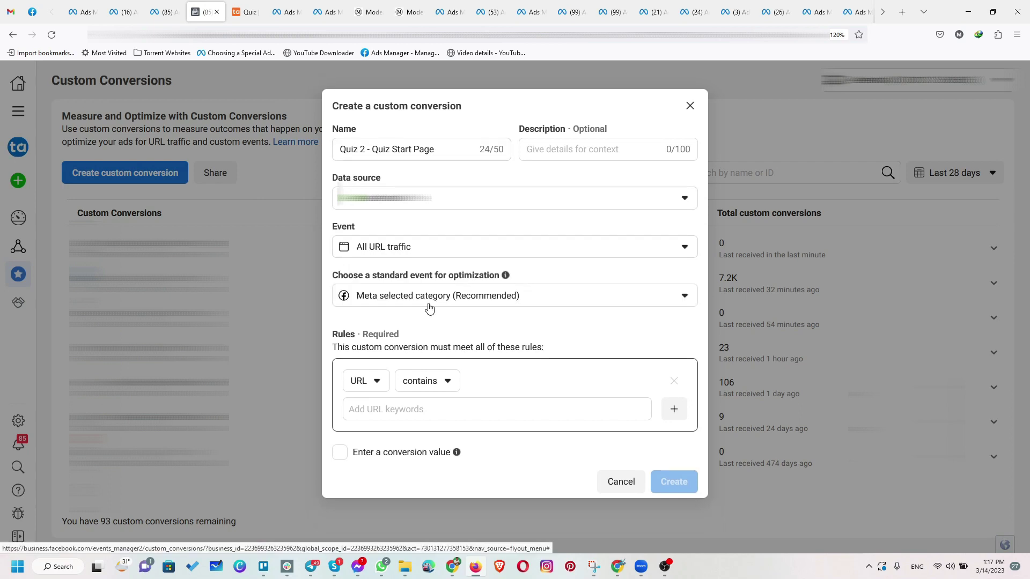
{"action": "left_click", "coordinate": [407, 414]}
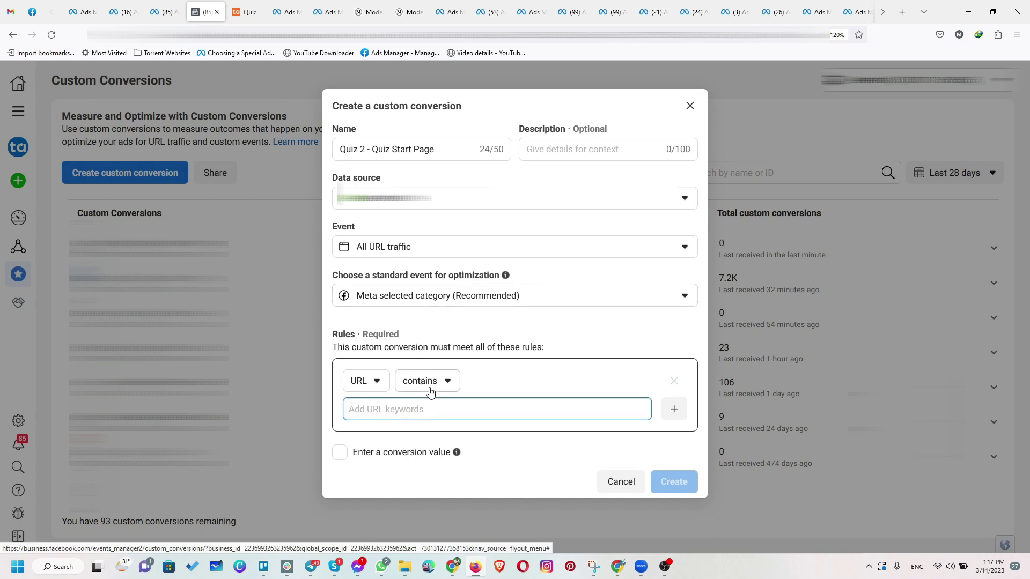
{"action": "type", "text": "/quiz-start/"}
{"action": "key", "text": "Return"}
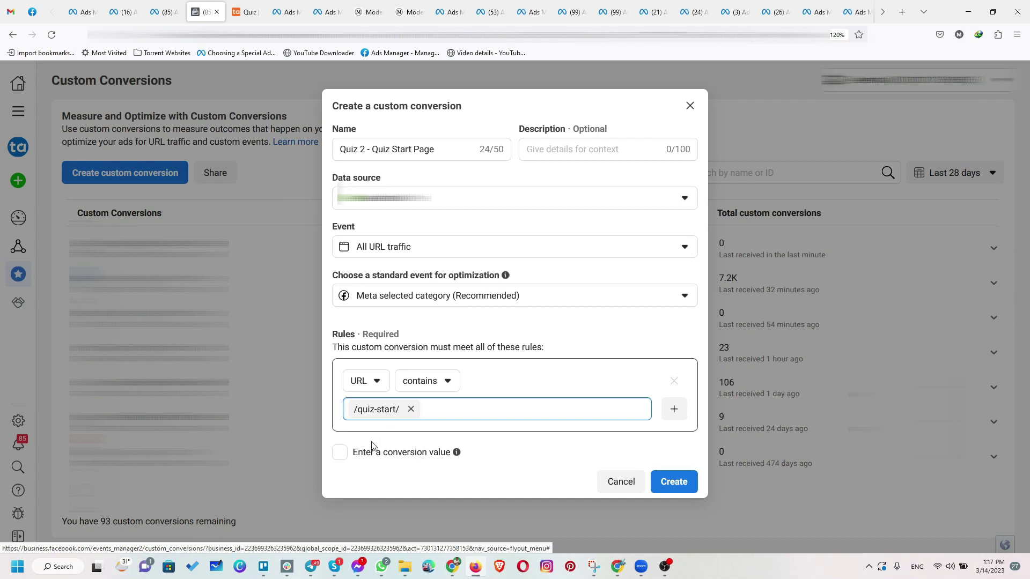
- Create the quiz start conversion and test it by reloading the quiz start page and refreshing the Custom Conversions list
{"action": "left_click", "coordinate": [682, 486]}
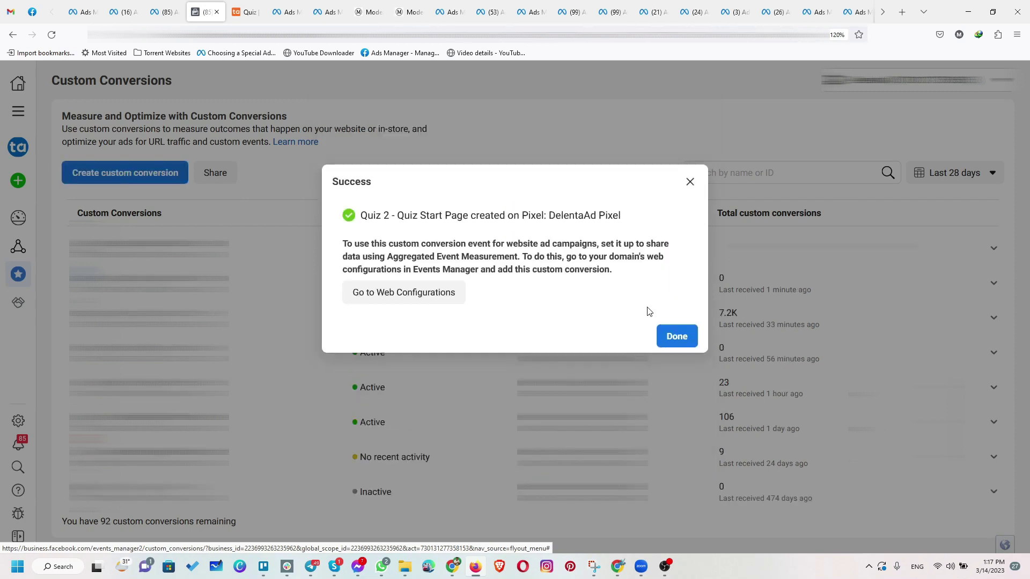
{"action": "left_click", "coordinate": [675, 336]}
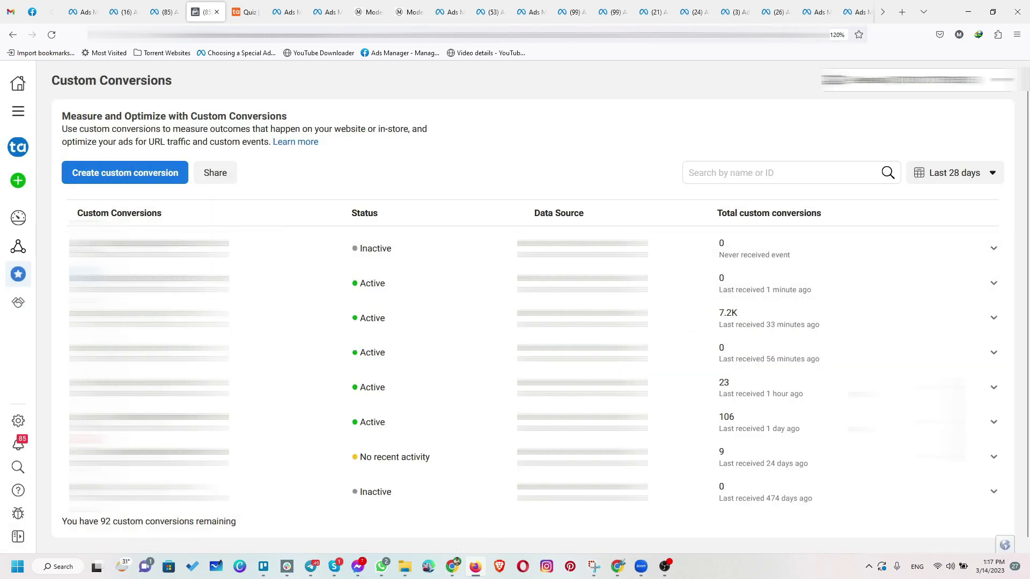
{"action": "left_click", "coordinate": [246, 11]}
{"action": "left_click", "coordinate": [49, 36]}
{"action": "left_click", "coordinate": [205, 12]}
{"action": "left_click", "coordinate": [51, 34]}
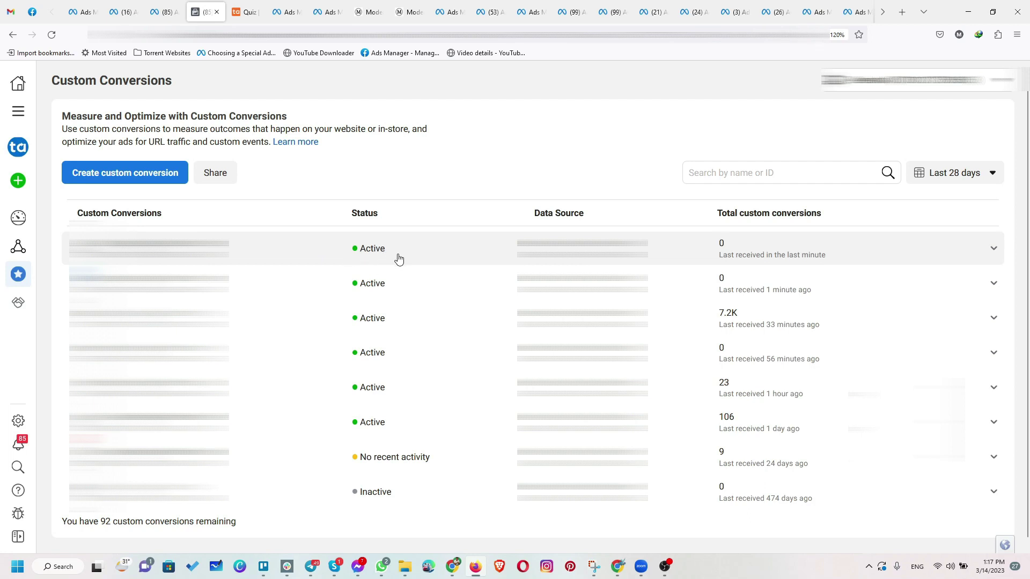
- Go back to the quiz and answer all of its questions up to the final contact form
{"action": "left_click", "coordinate": [246, 17]}
{"action": "left_click", "coordinate": [446, 201]}
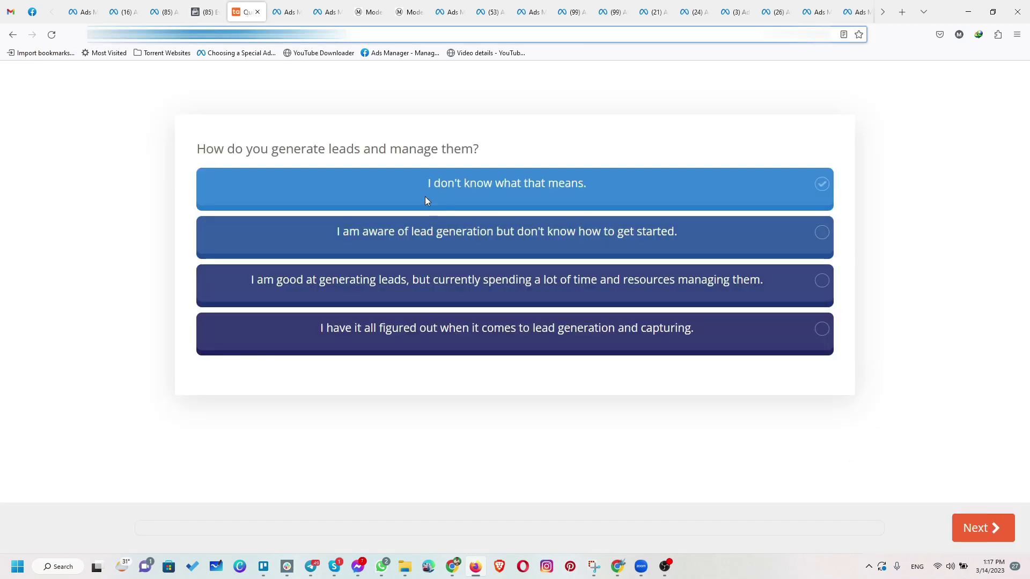
{"action": "left_click", "coordinate": [397, 228]}
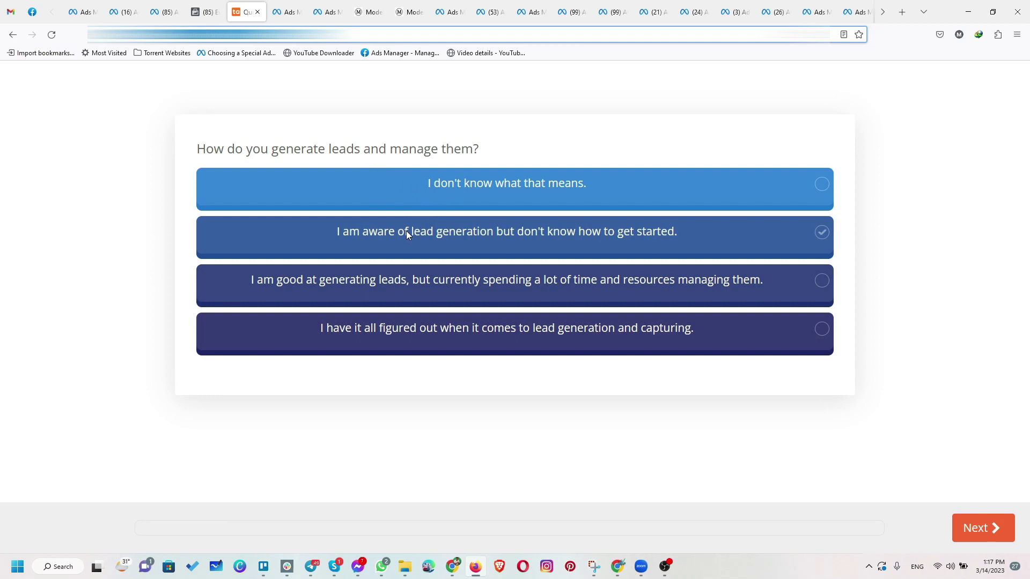
{"action": "left_click", "coordinate": [397, 235]}
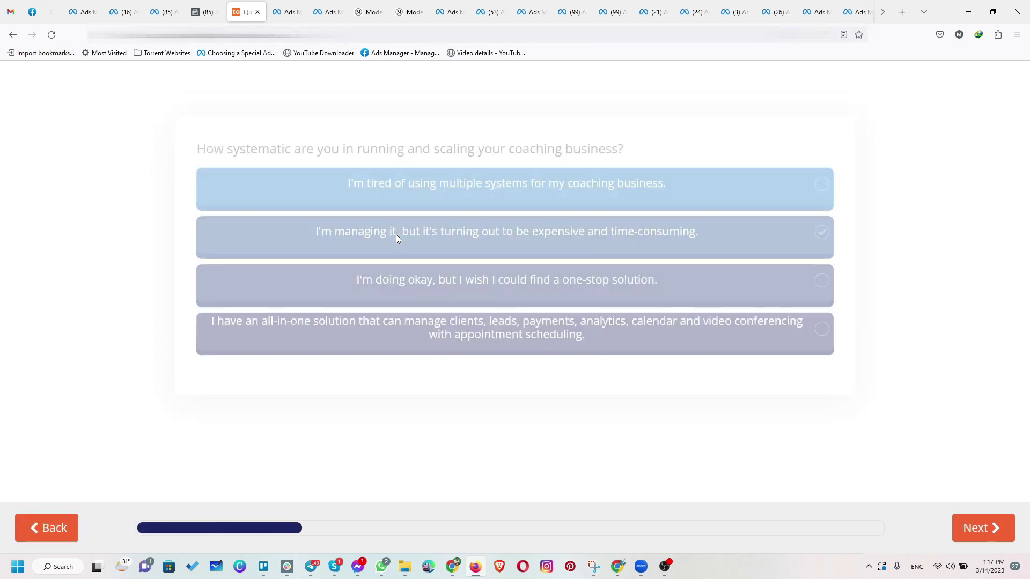
{"action": "left_click", "coordinate": [397, 236]}
{"action": "left_click", "coordinate": [413, 291]}
{"action": "left_click", "coordinate": [423, 332]}
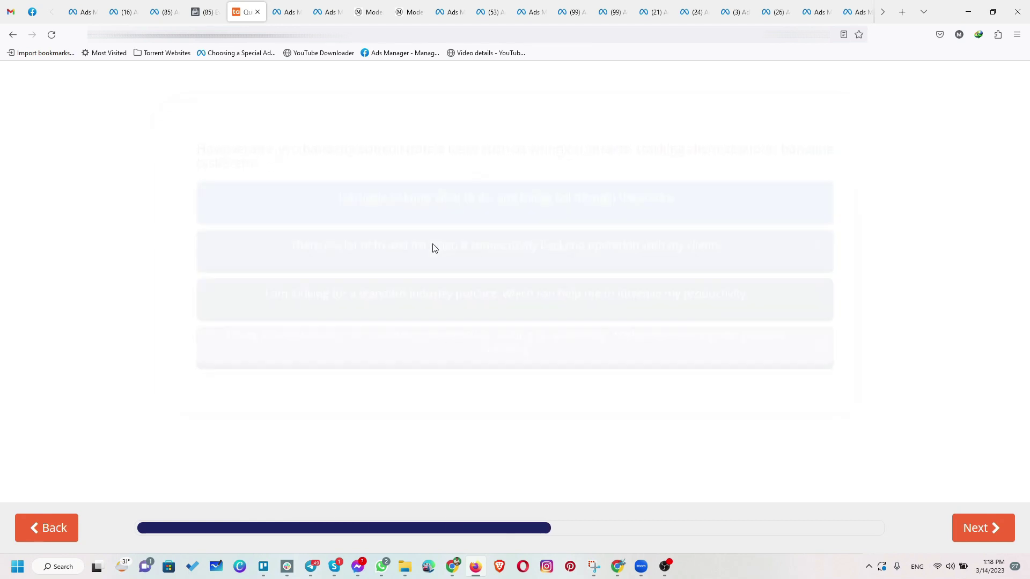
{"action": "left_click", "coordinate": [434, 297]}
{"action": "left_click", "coordinate": [437, 321]}
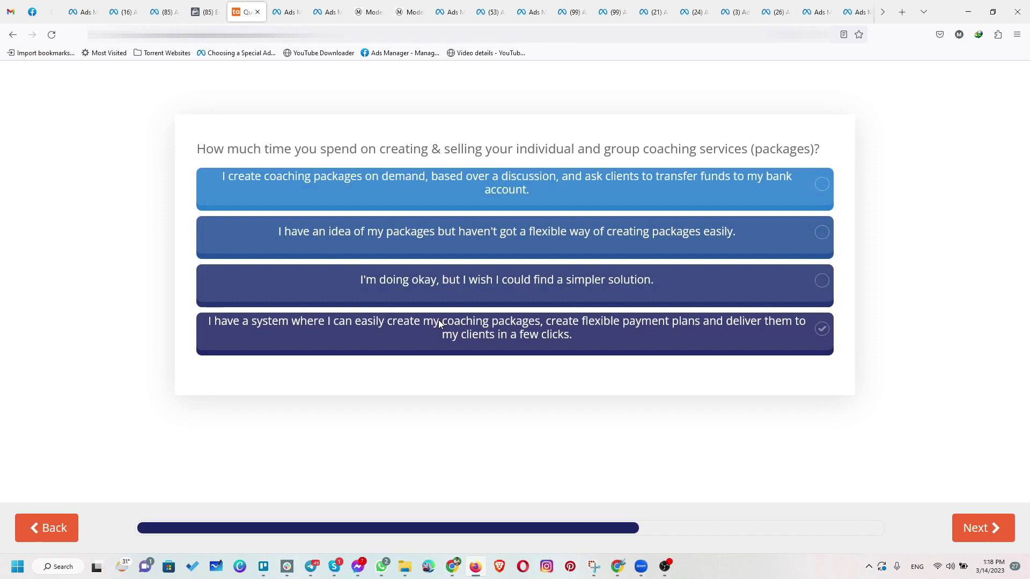
{"action": "left_click", "coordinate": [397, 244]}
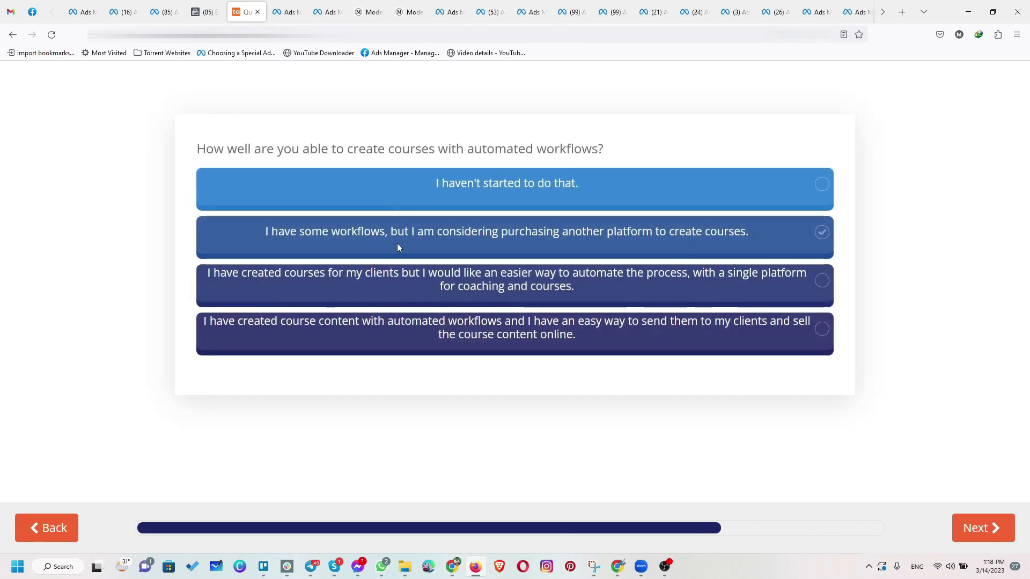
{"action": "left_click", "coordinate": [397, 243]}
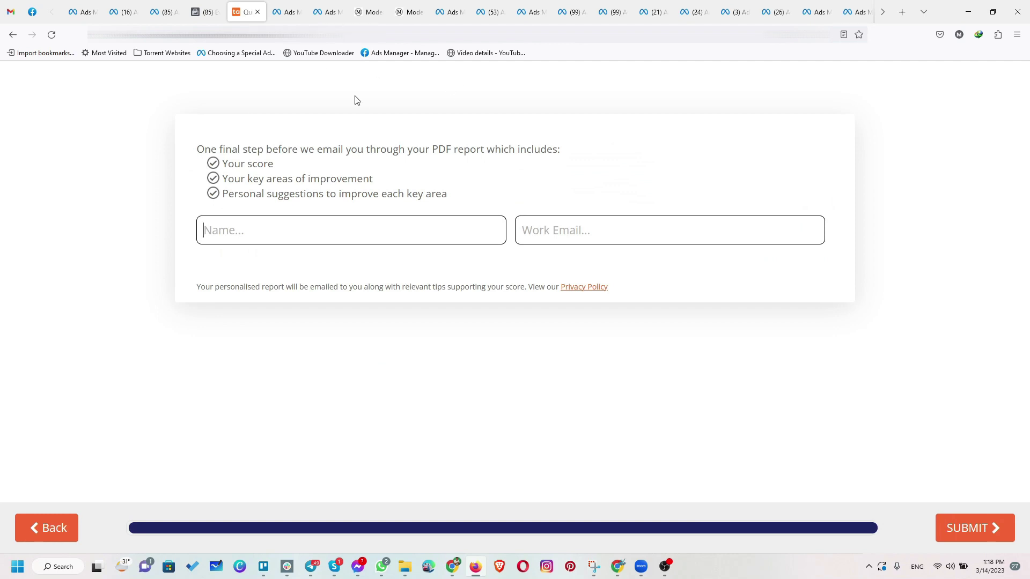
- Fill in a test name and work email on the final quiz form and submit it
{"action": "type", "text": "test"}
{"action": "key", "text": "Tab"}
{"action": "type", "text": "test@gmail.com"}
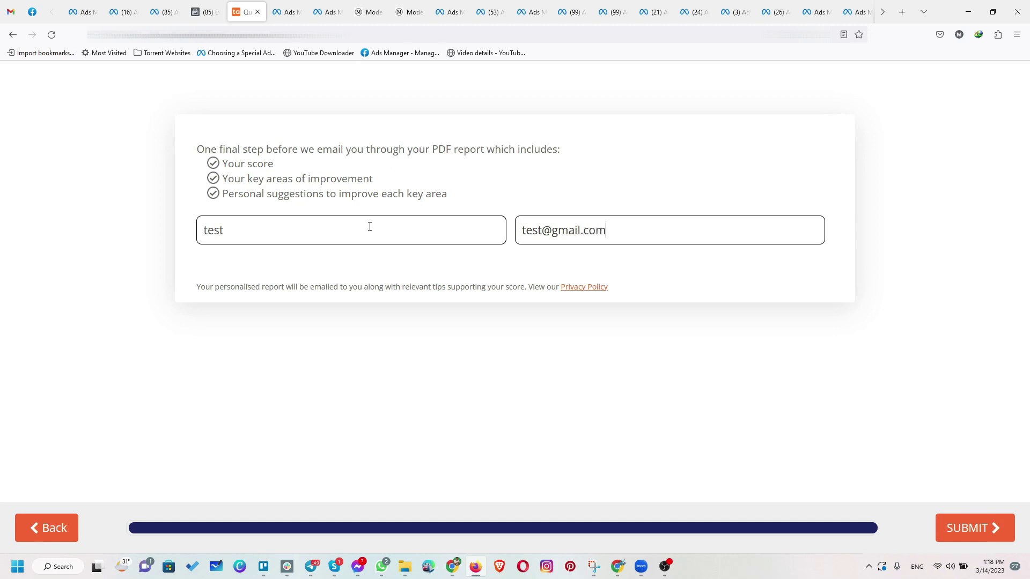
{"action": "left_click", "coordinate": [975, 531]}
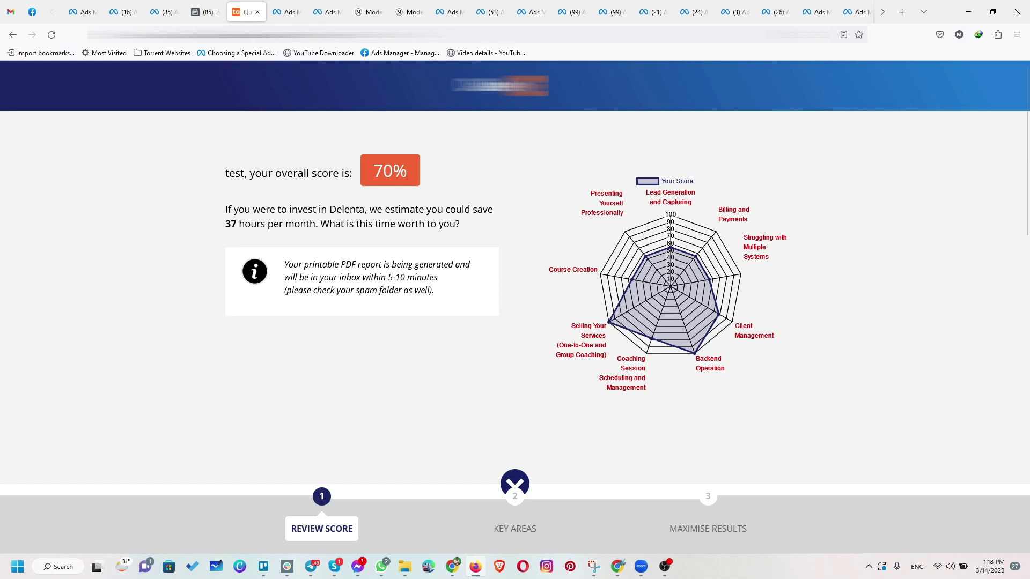
- Select the part of the results page's web address that identifies the quiz completion page
{"action": "left_click", "coordinate": [407, 35]}
{"action": "left_click", "coordinate": [408, 34]}
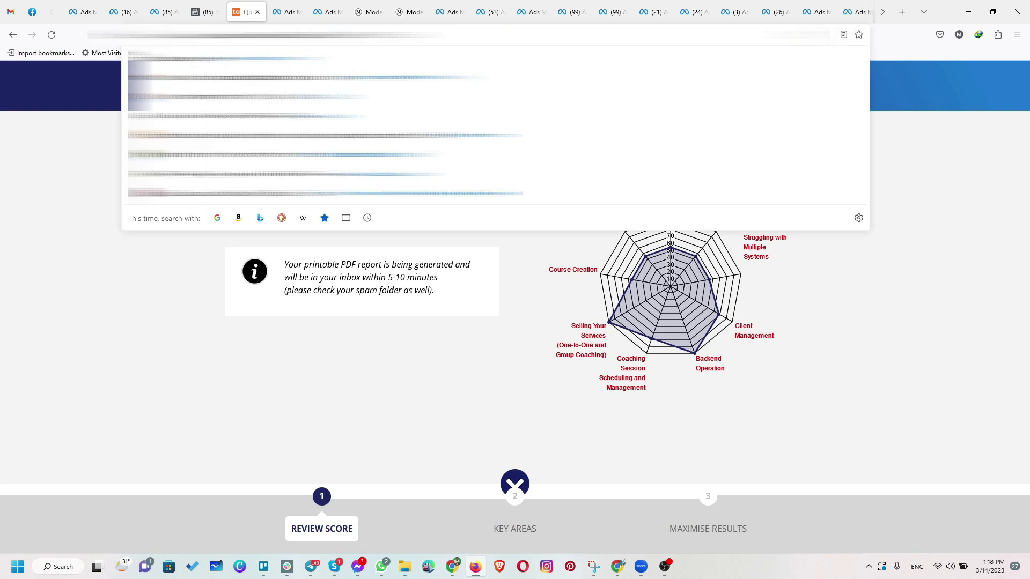
{"action": "left_click_drag", "start_coordinate": [251, 35], "coordinate": [406, 34]}
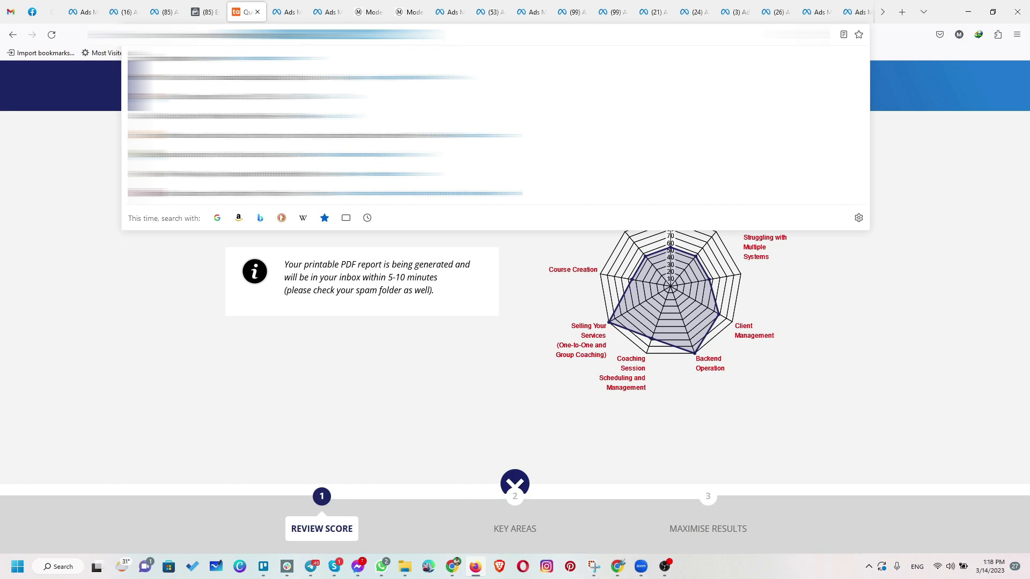
{"action": "left_click", "coordinate": [231, 34]}
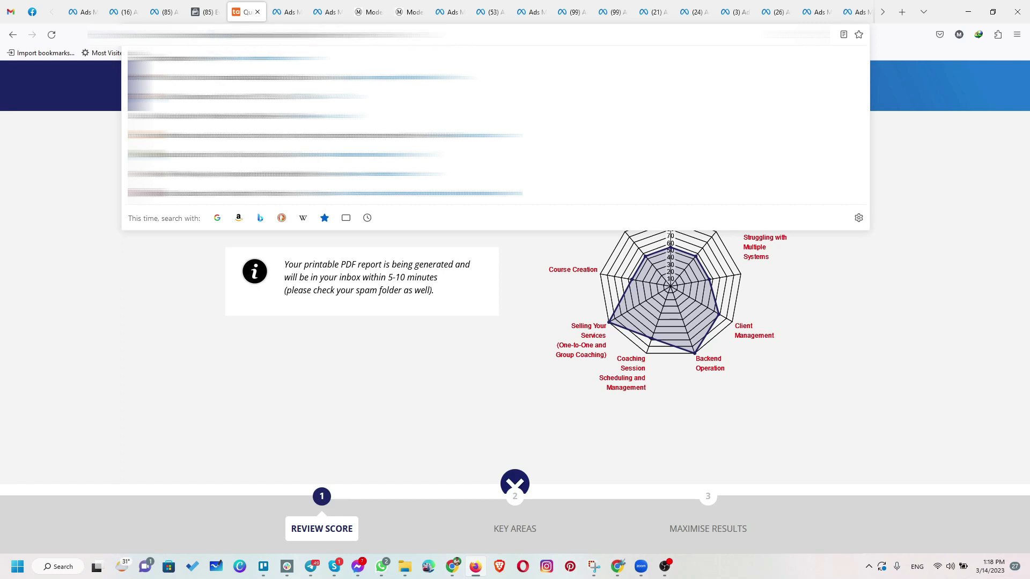
{"action": "left_click_drag", "start_coordinate": [253, 34], "coordinate": [284, 35]}
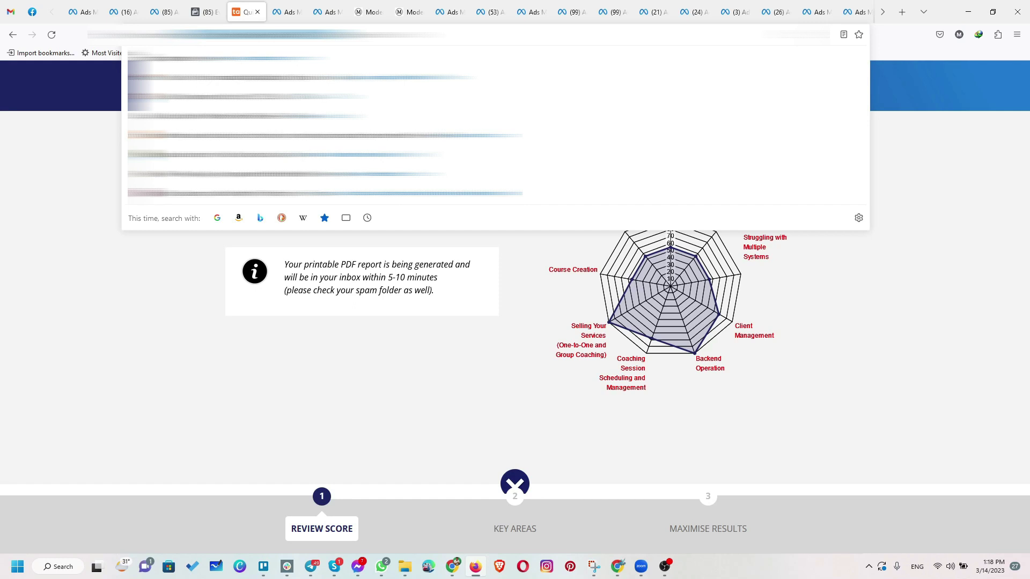
- Return to Custom Conversions and start a new custom conversion named "Quiz 3 - Quiz Complete"
{"action": "left_click", "coordinate": [203, 6]}
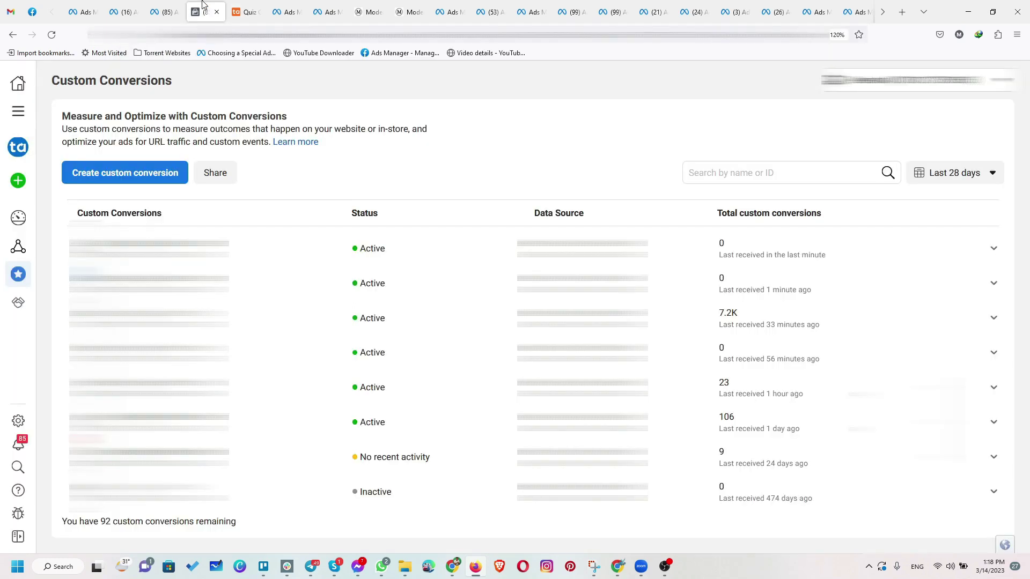
{"action": "left_click", "coordinate": [123, 178]}
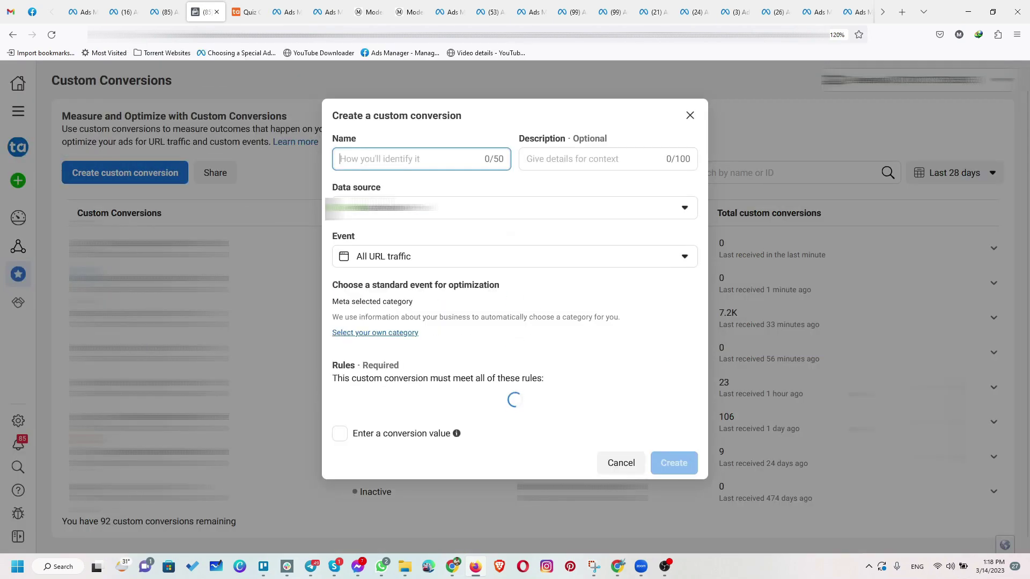
{"action": "type", "text": "Quiz"}
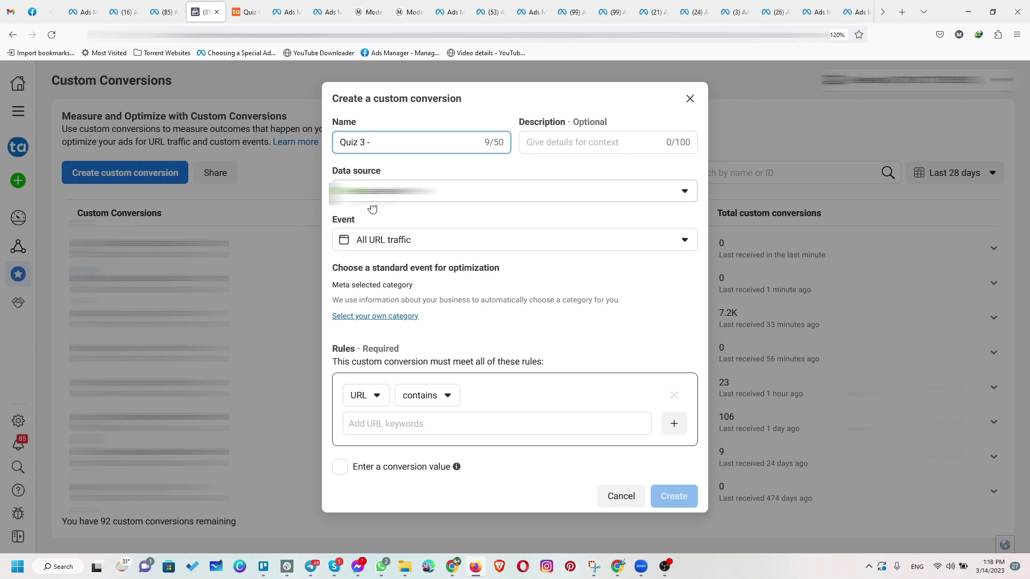
{"action": "type", "text": "3 - Quiz Coop"}
{"action": "key", "text": "BackSpace"}
{"action": "key", "text": "BackSpace"}
{"action": "type", "text": "mple"}
- Add a rule that the URL contains "/quiz-complete/", keep Meta selected category (Recommended), and create the conversion
{"action": "left_click", "coordinate": [436, 419]}
{"action": "type", "text": "/quiz-complete/"}
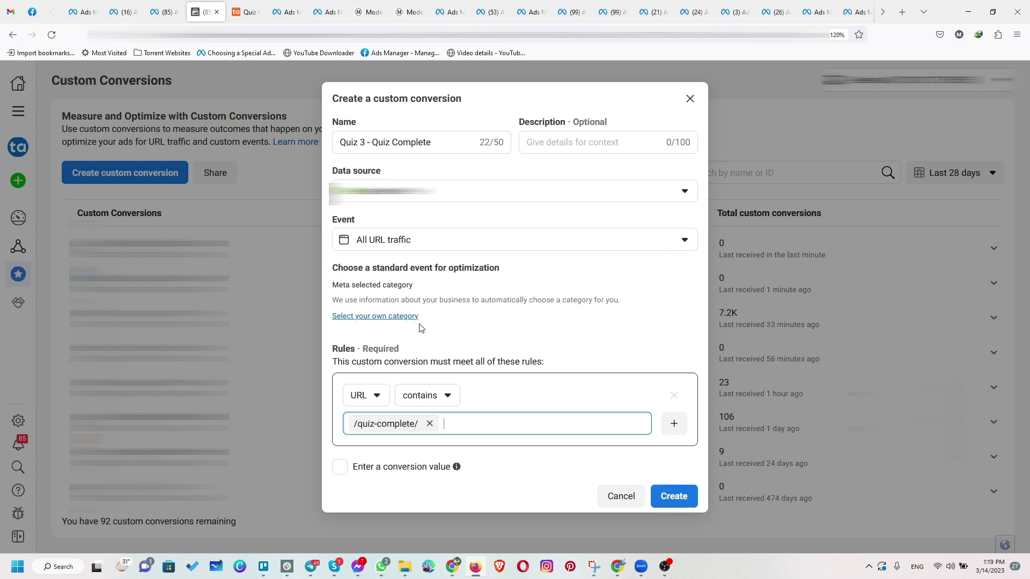
{"action": "left_click", "coordinate": [392, 317]}
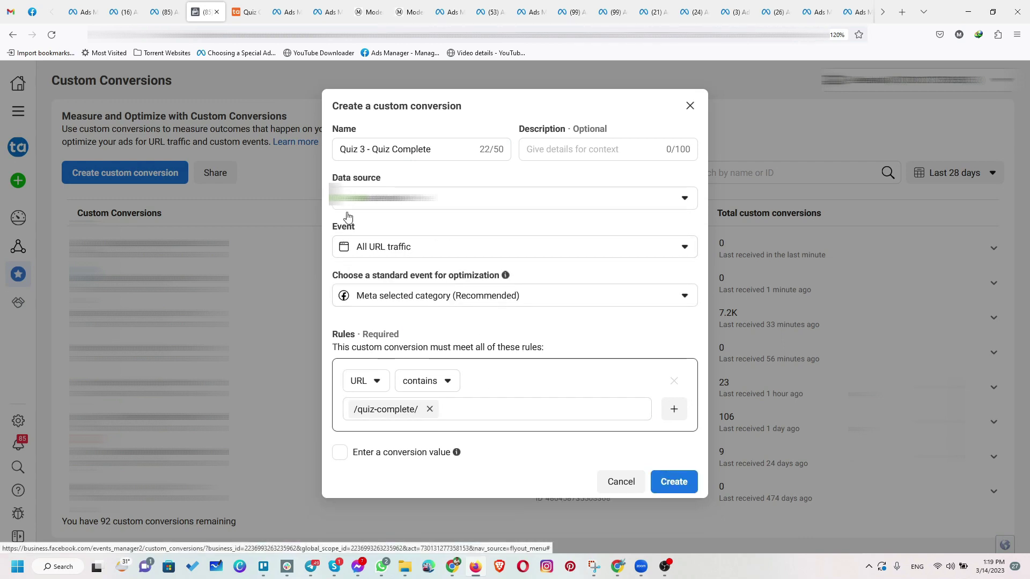
{"action": "left_click", "coordinate": [674, 482]}
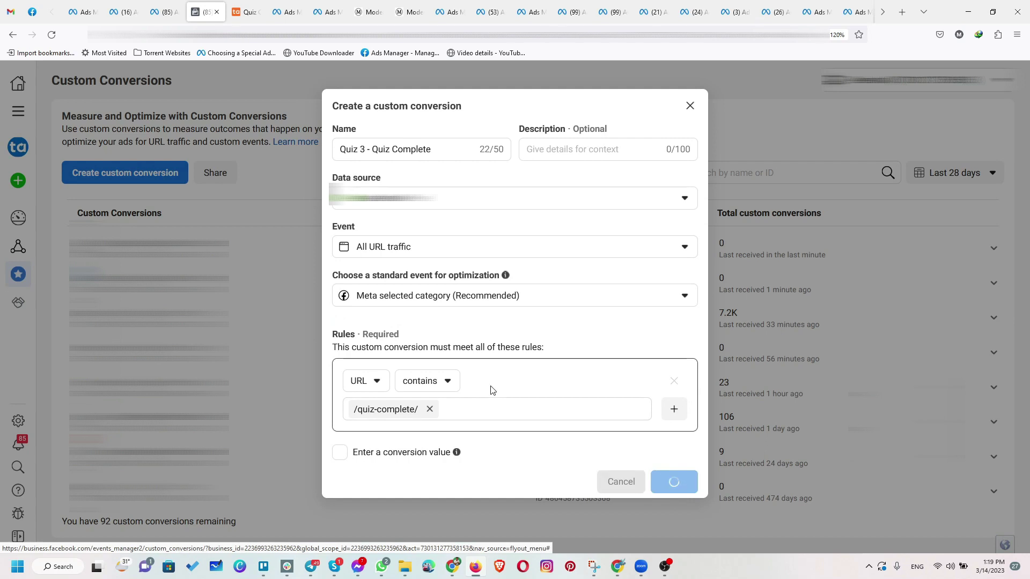
{"action": "left_click", "coordinate": [675, 337]}
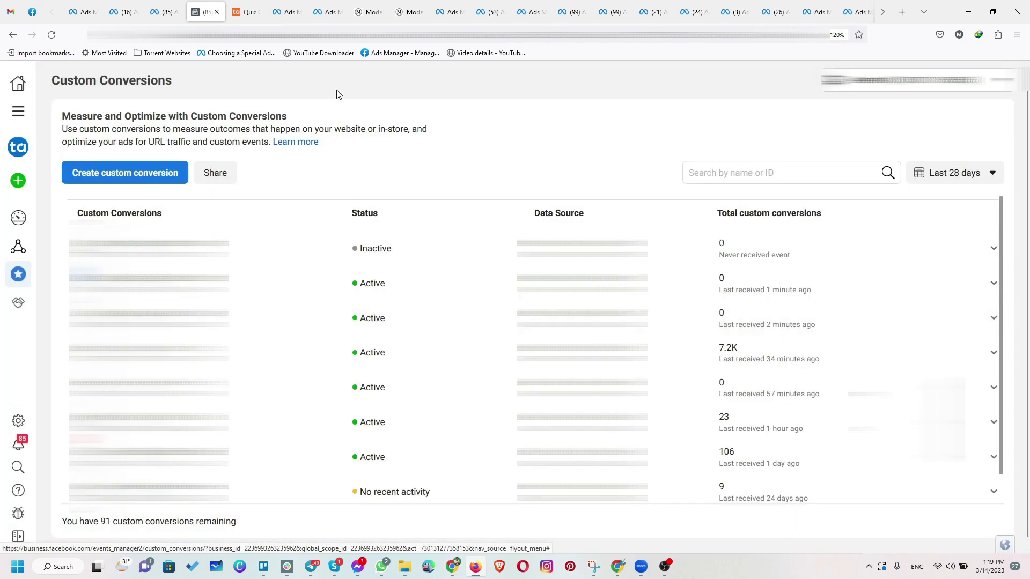
- Reload the quiz results page to fire the new conversion, and expand the quiz complete conversion's details in the Custom Conversions list
{"action": "left_click", "coordinate": [246, 12]}
{"action": "left_click", "coordinate": [50, 37]}
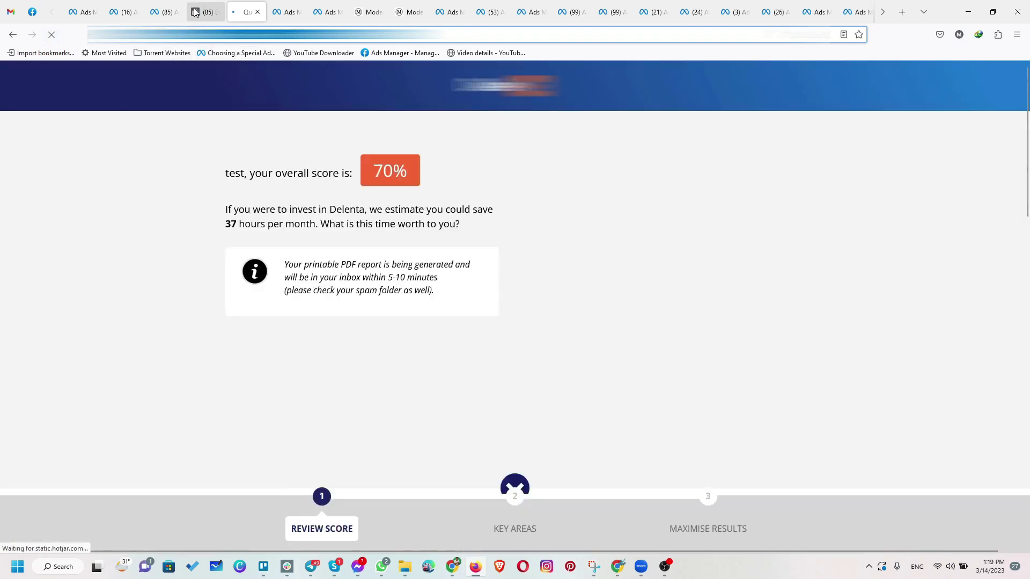
{"action": "left_click", "coordinate": [195, 12]}
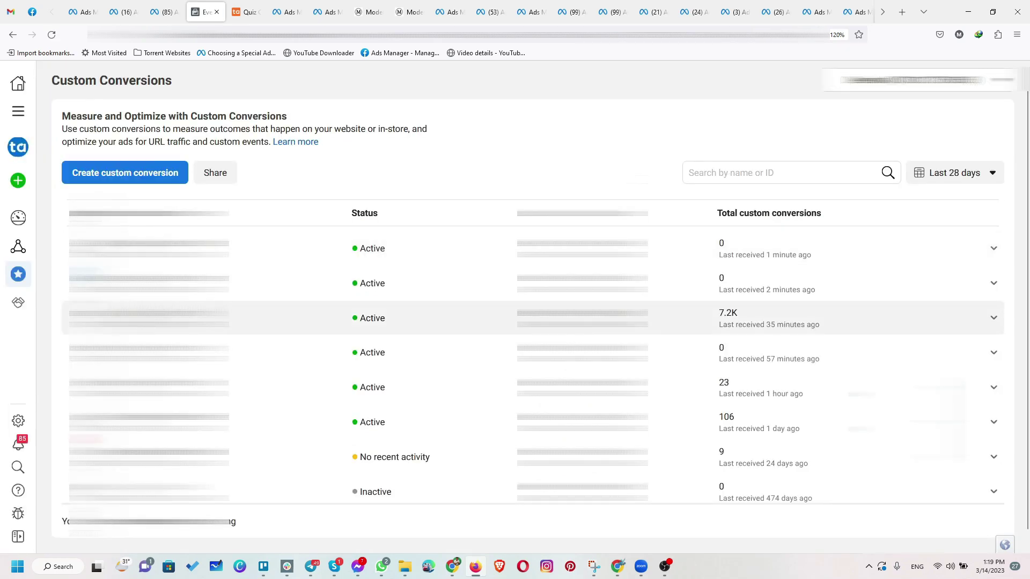
{"action": "scroll", "coordinate": [531, 348], "scroll_direction": "down", "scroll_amount": 1}
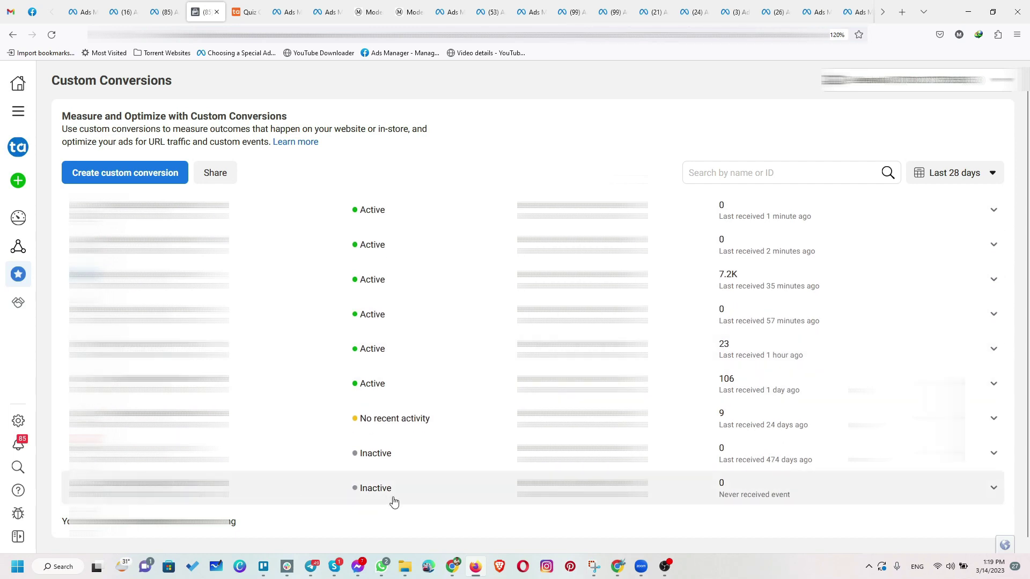
{"action": "left_click", "coordinate": [300, 496]}
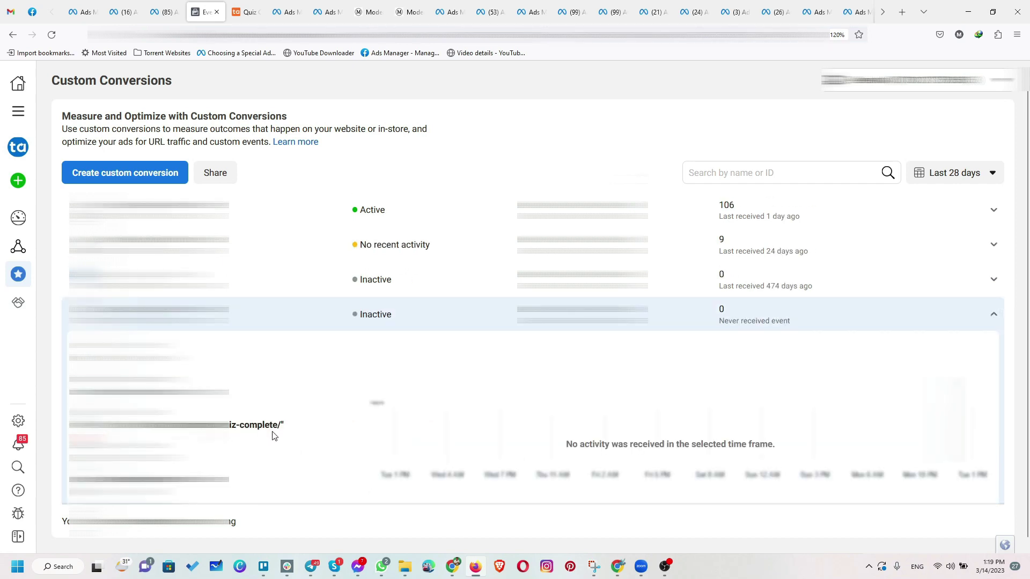
- Reload the quiz results page once more and refresh the Custom Conversions list to recheck the quiz complete conversion's status
{"action": "left_click", "coordinate": [238, 12]}
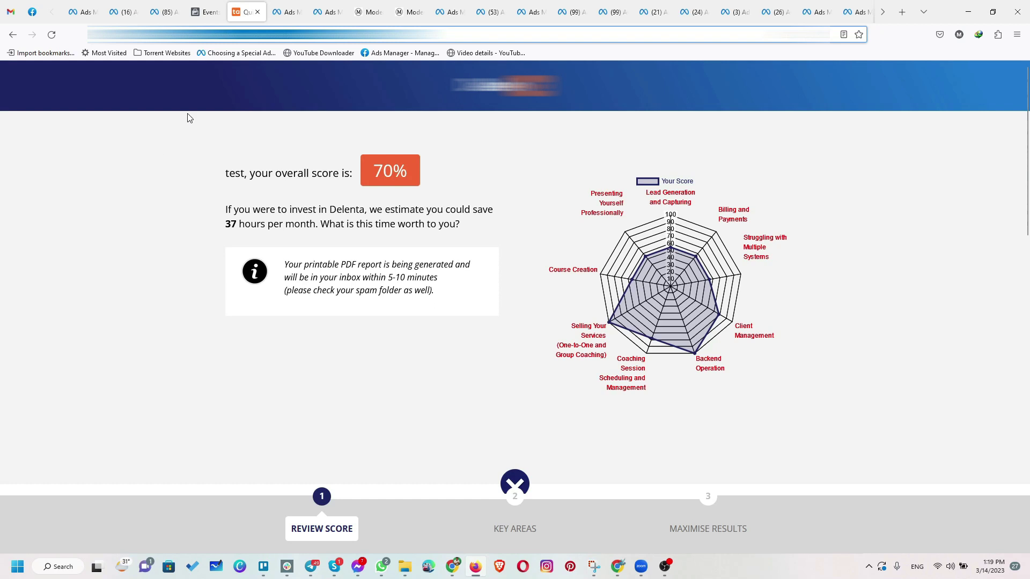
{"action": "left_click", "coordinate": [160, 179]}
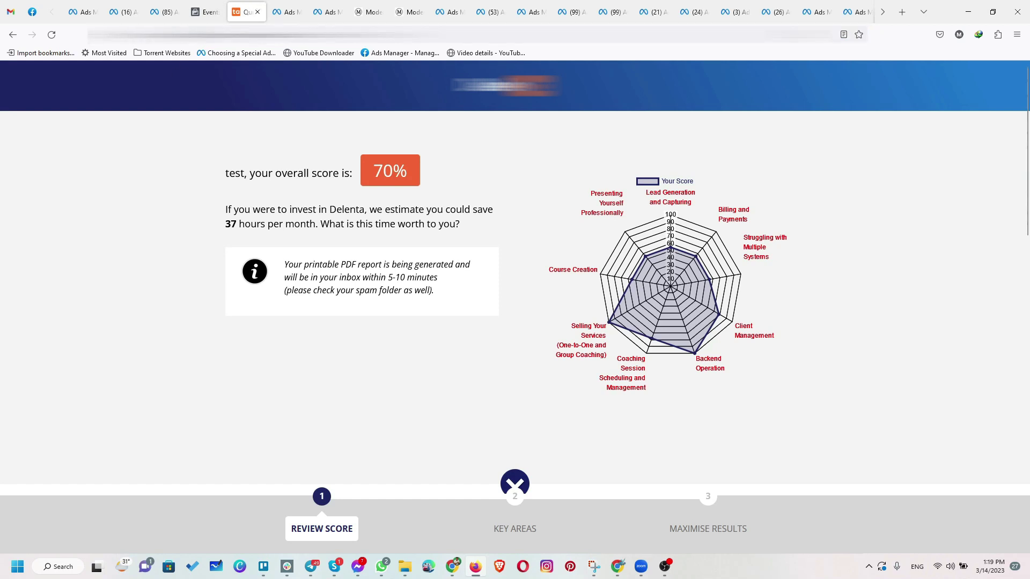
{"action": "left_click", "coordinate": [53, 36]}
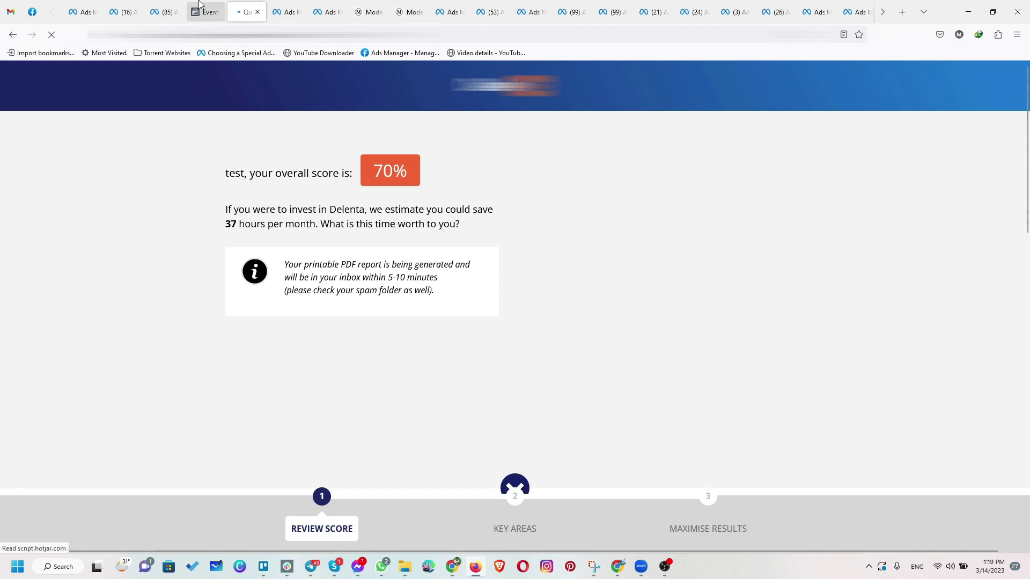
{"action": "left_click", "coordinate": [192, 16]}
{"action": "left_click", "coordinate": [52, 34]}
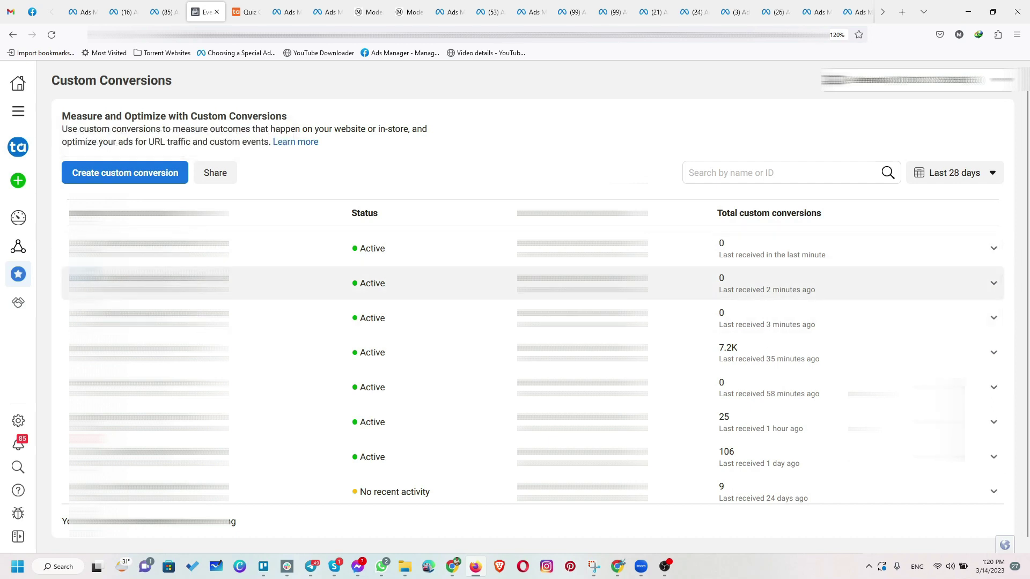
- Open the web event configurations under the data source's Aggregated Event Measurement and expand the first domain's configured events
{"action": "left_click", "coordinate": [12, 251]}
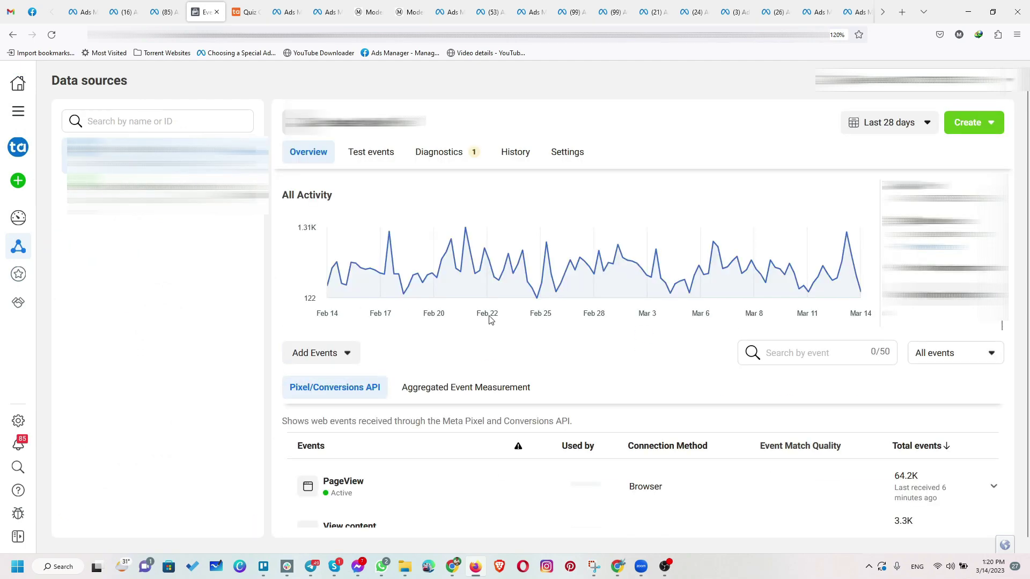
{"action": "left_click", "coordinate": [436, 388]}
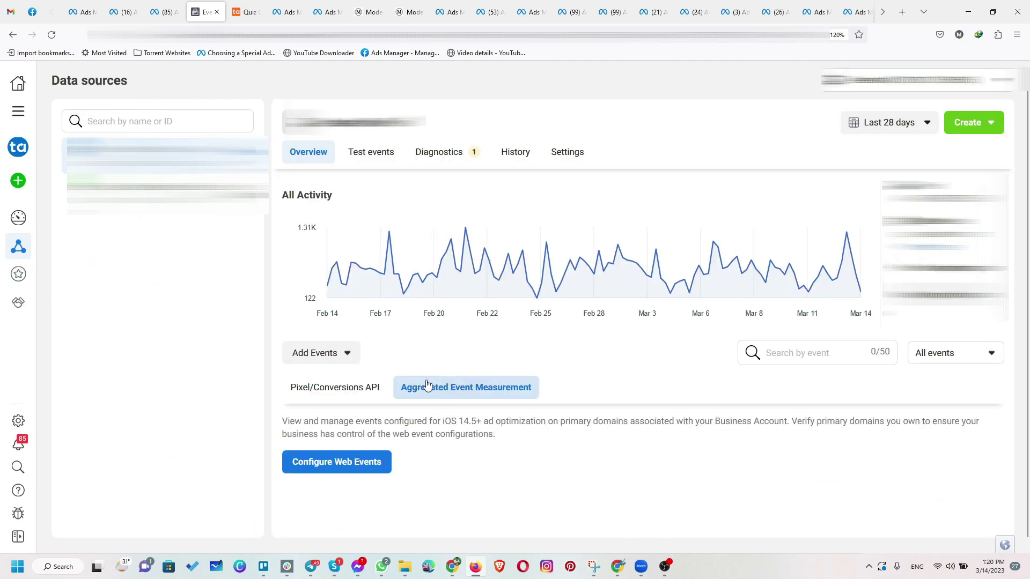
{"action": "left_click", "coordinate": [340, 468]}
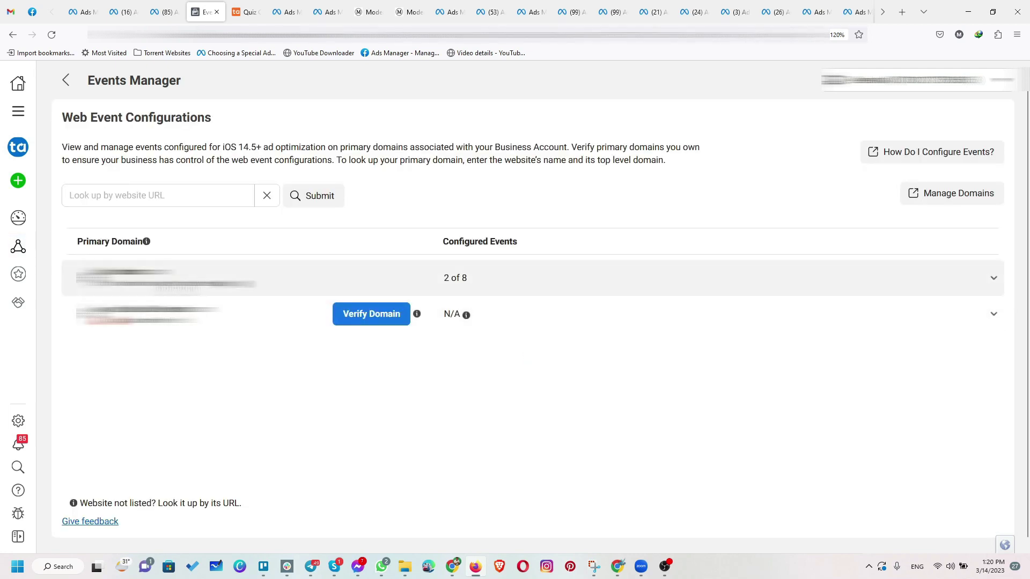
{"action": "left_click", "coordinate": [472, 278]}
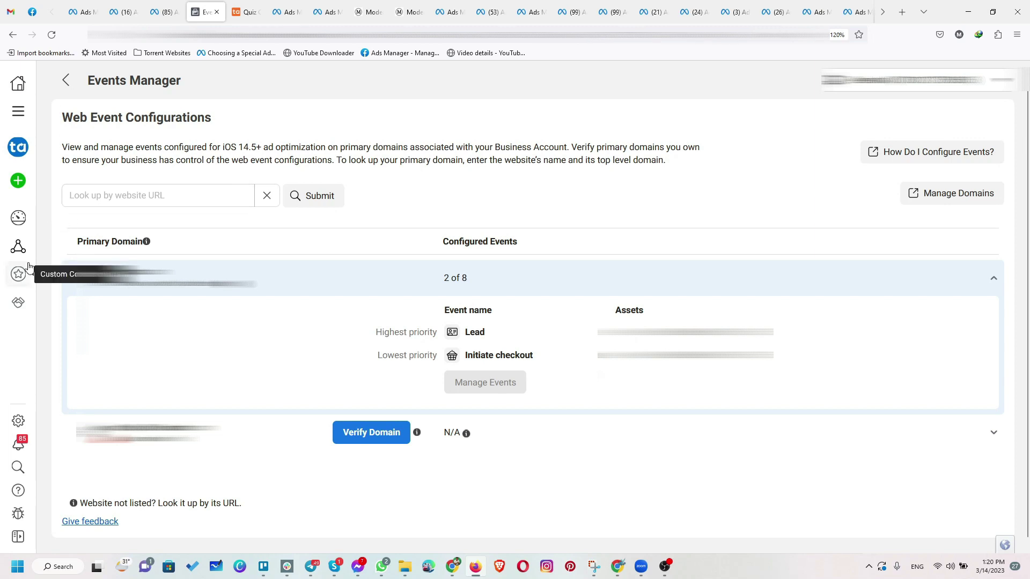
- Switch to Ads Manager and create a new campaign with the Leads objective, using the manual leads campaign setup
{"action": "mouse_move", "coordinate": [21, 258]}
{"action": "left_click", "coordinate": [174, 83]}
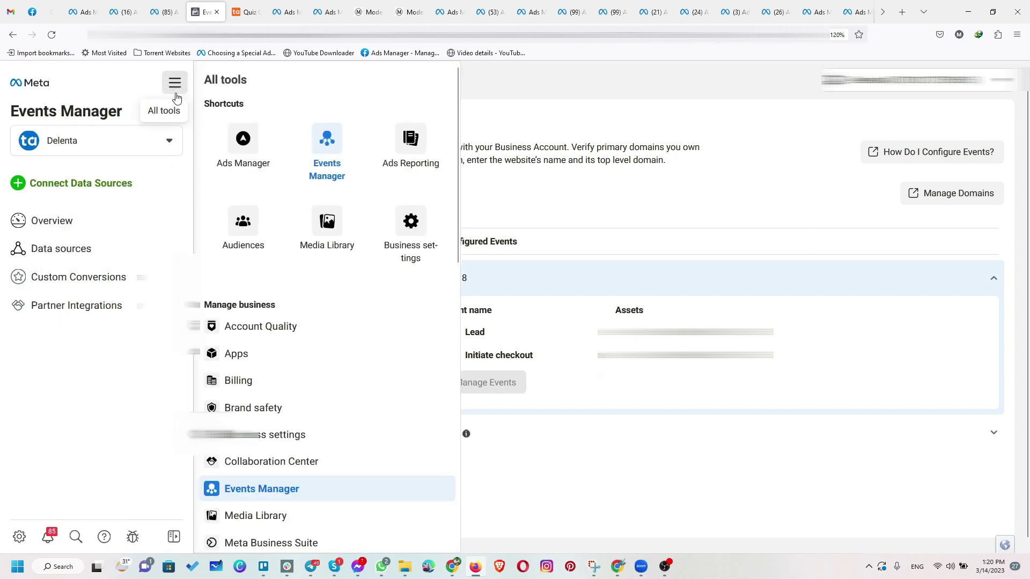
{"action": "left_click", "coordinate": [243, 155]}
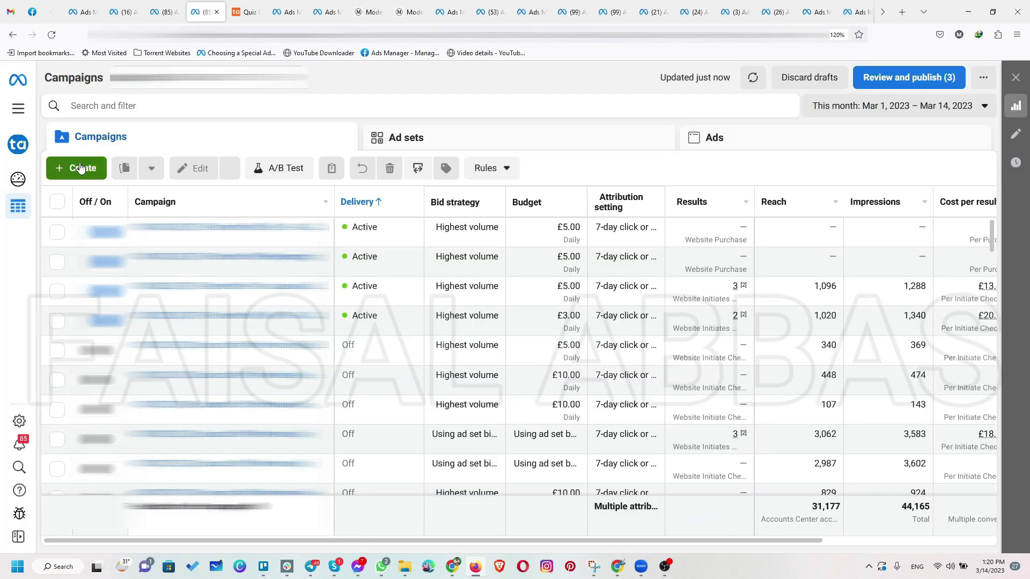
{"action": "left_click", "coordinate": [79, 168]}
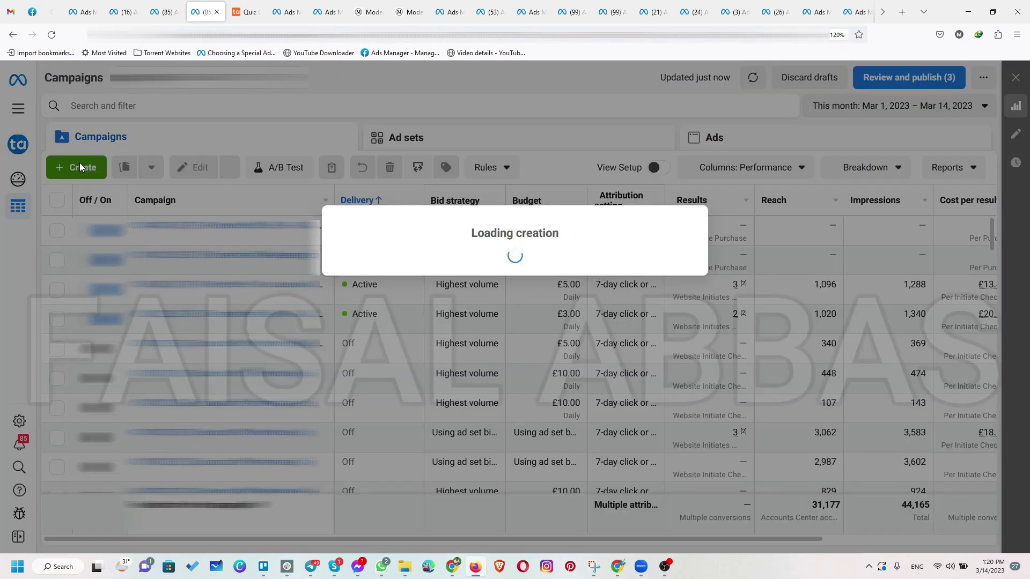
{"action": "scroll", "coordinate": [453, 352], "scroll_direction": "down", "scroll_amount": 3}
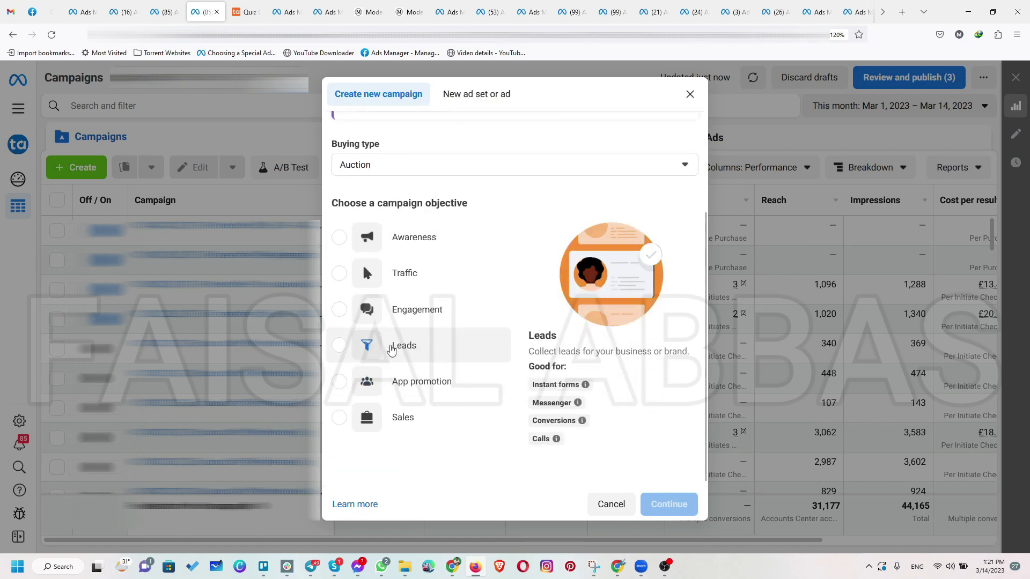
{"action": "left_click", "coordinate": [411, 350]}
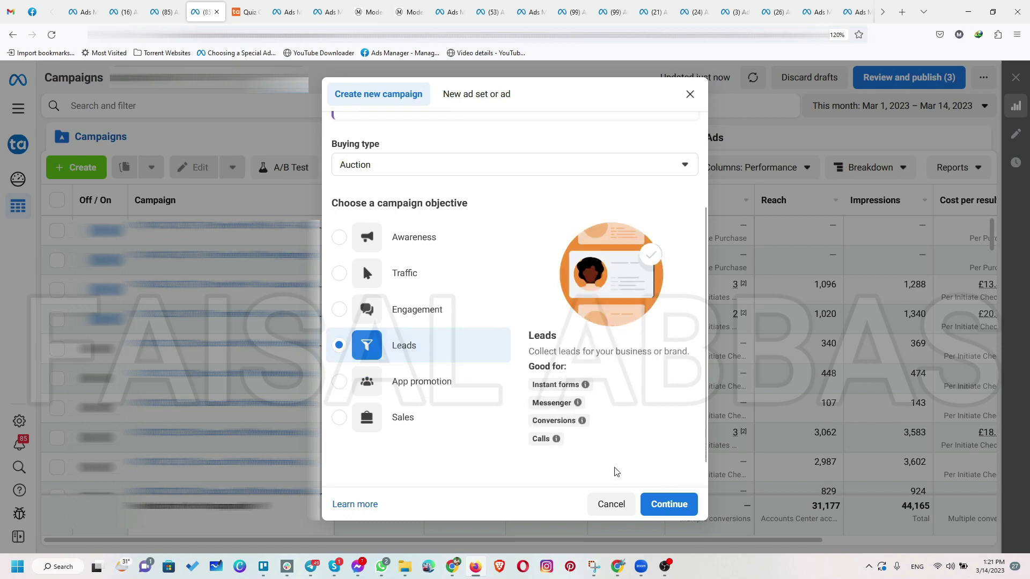
{"action": "left_click", "coordinate": [662, 509]}
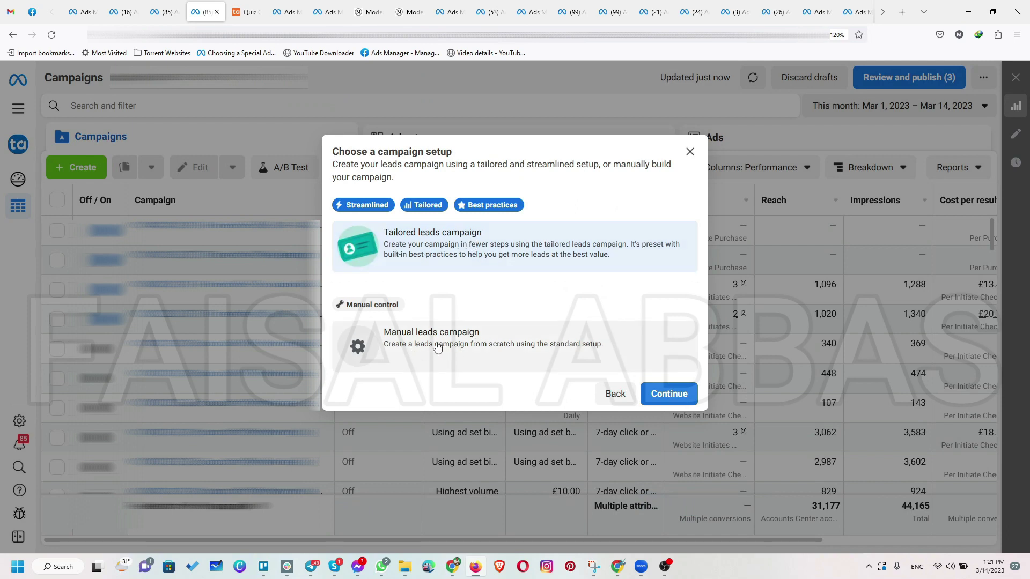
{"action": "left_click", "coordinate": [472, 349]}
{"action": "left_click", "coordinate": [654, 394]}
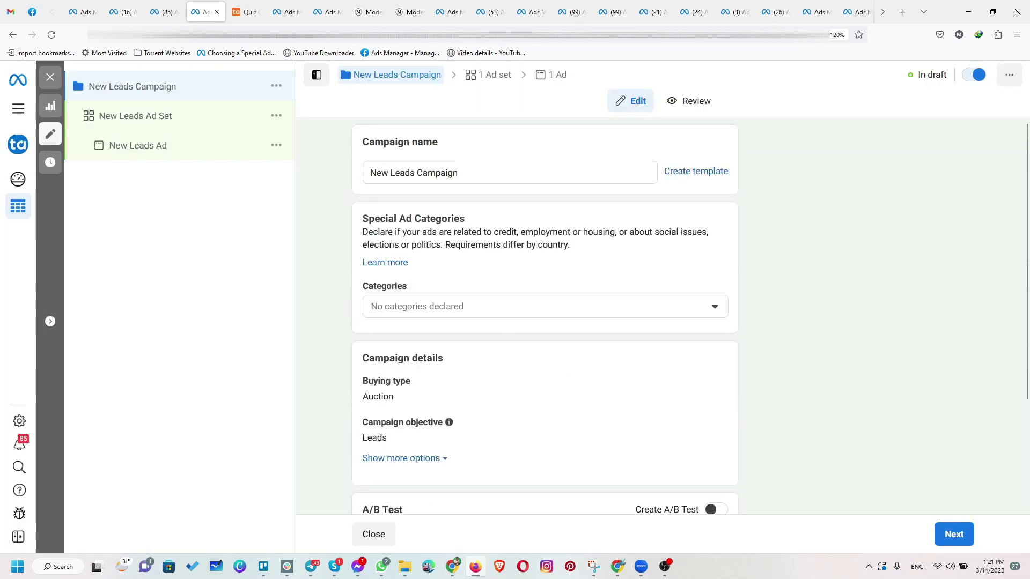
- Rename the campaign as "WC [14/3/23] - Quiz Campaign"
{"action": "left_click_drag", "start_coordinate": [460, 174], "coordinate": [368, 178]}
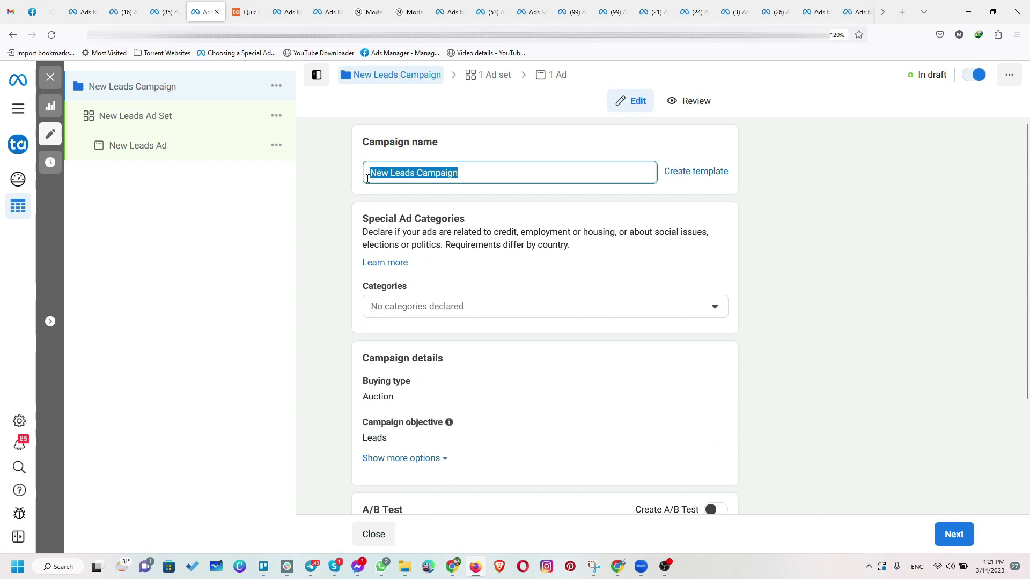
{"action": "type", "text": "Leads"}
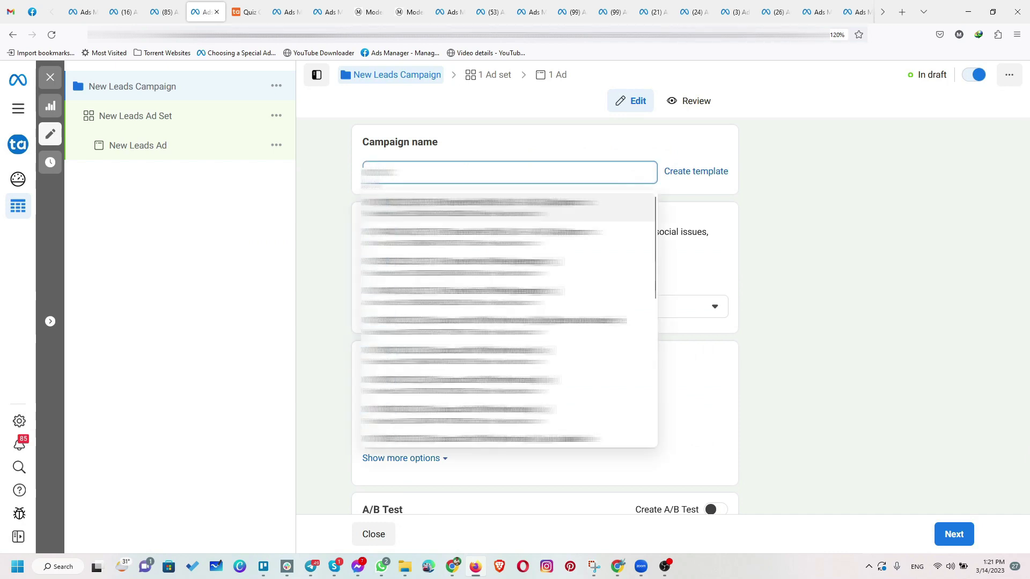
{"action": "type", "text": " ["}
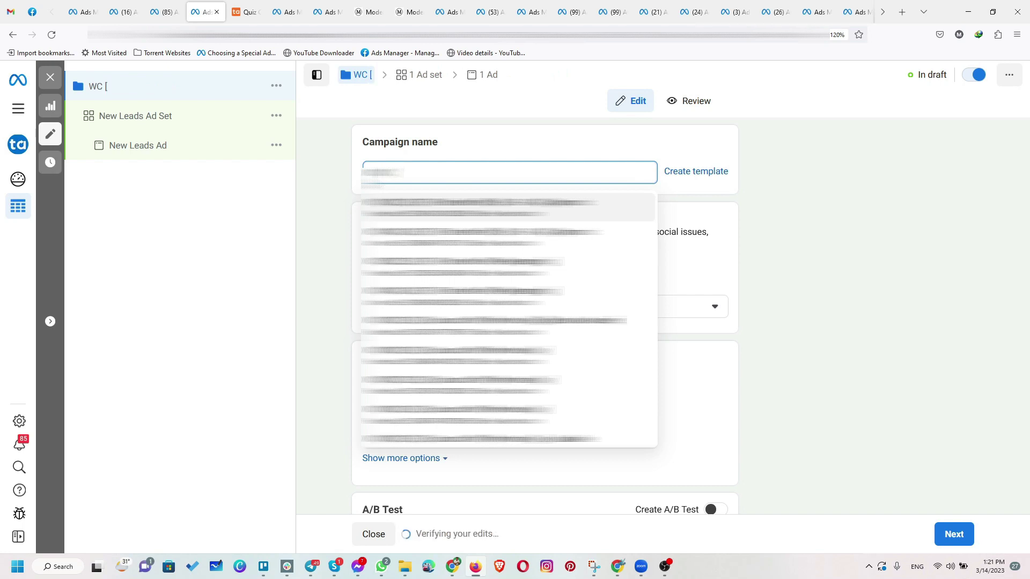
{"action": "type", "text": "Le"}
{"action": "type", "text": "03"}
{"action": "type", "text": "2"}
{"action": "type", "text": "3"}
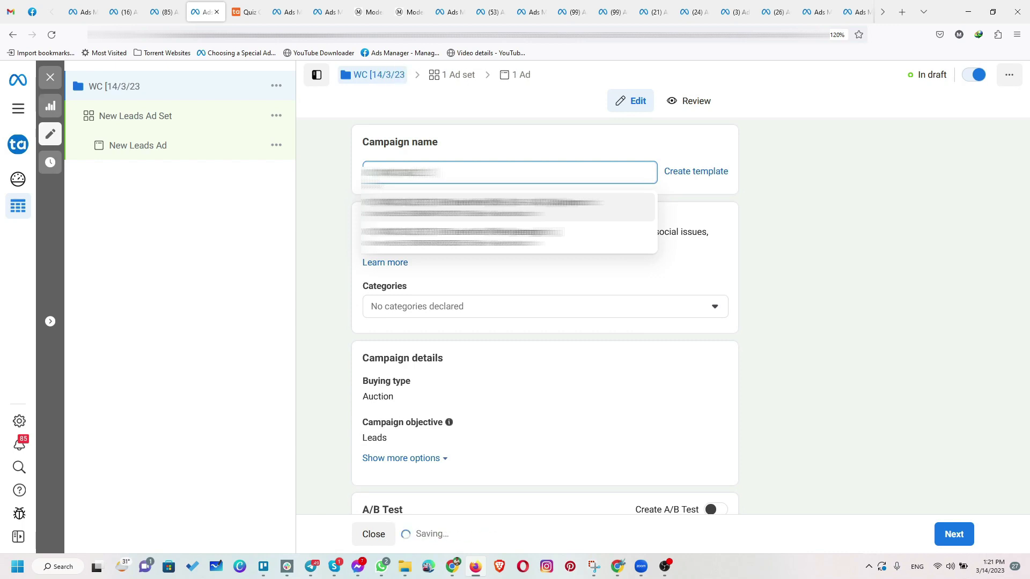
{"action": "type", "text": "] -"}
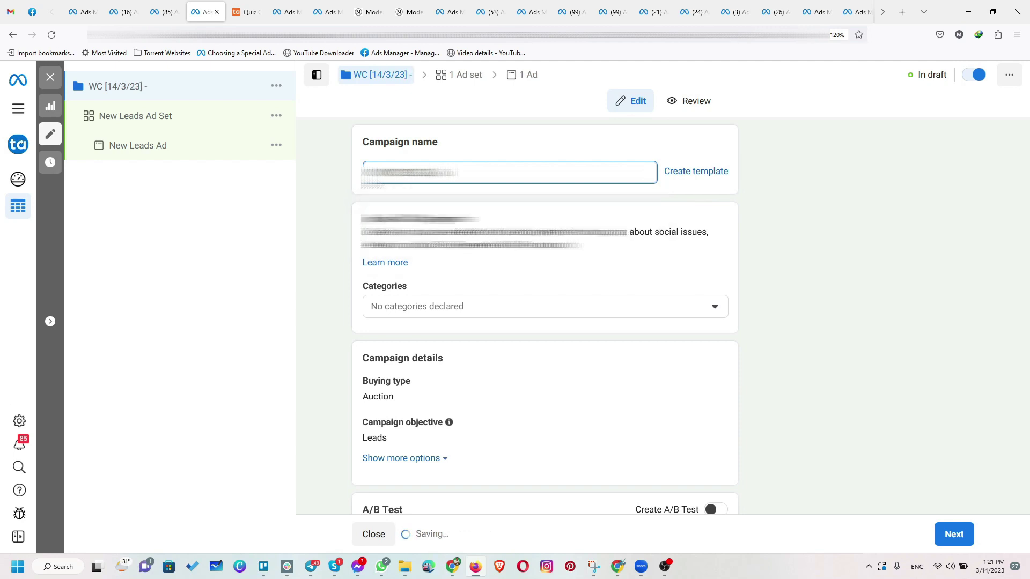
{"action": "type", "text": " Quiz Campaign"}
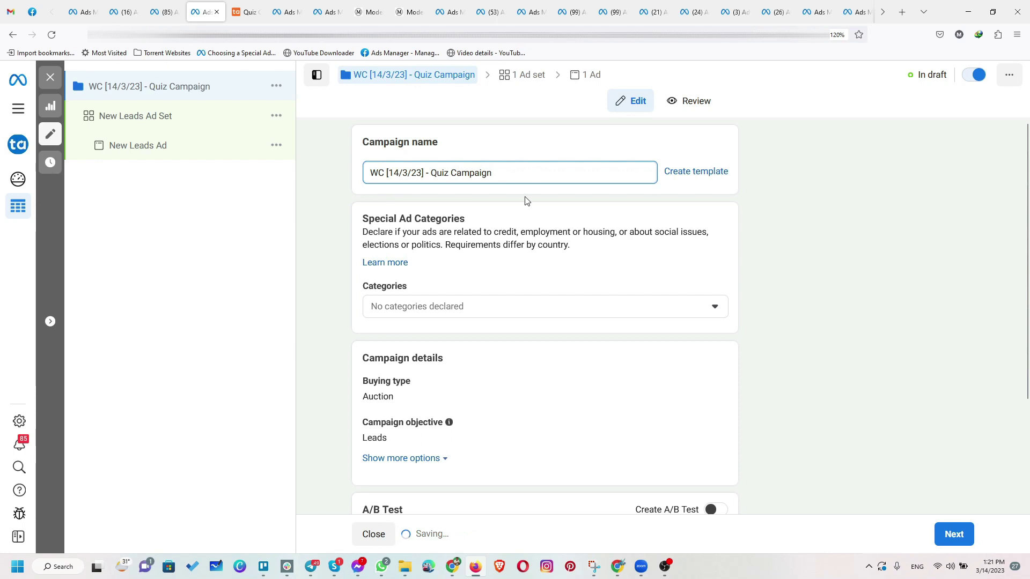
- Turn on Advantage campaign budget with a daily budget of £10, and continue to the ad set settings
{"action": "scroll", "coordinate": [738, 349], "scroll_direction": "down", "scroll_amount": 3}
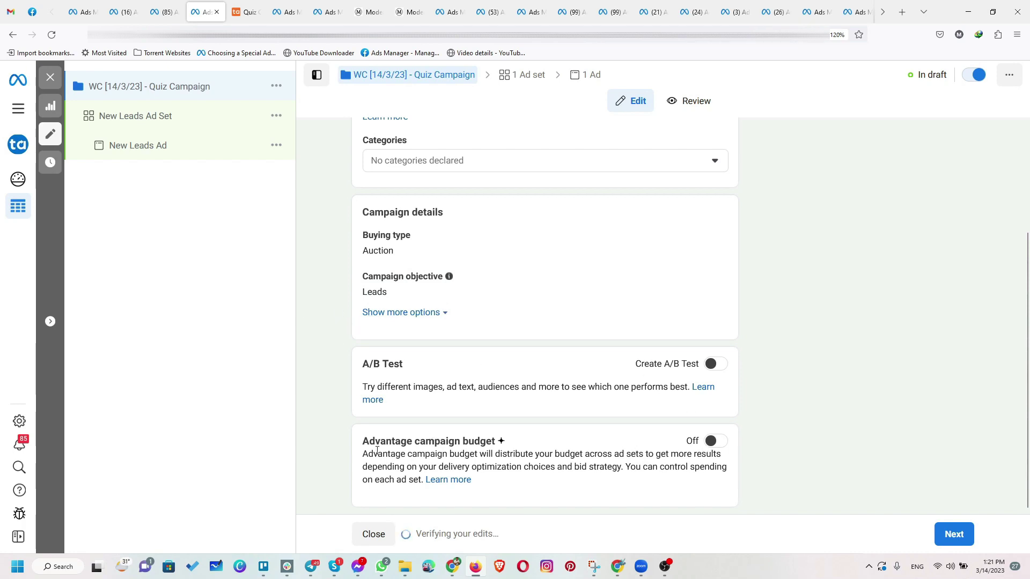
{"action": "left_click", "coordinate": [717, 441]}
{"action": "scroll", "coordinate": [590, 429], "scroll_direction": "down", "scroll_amount": 2}
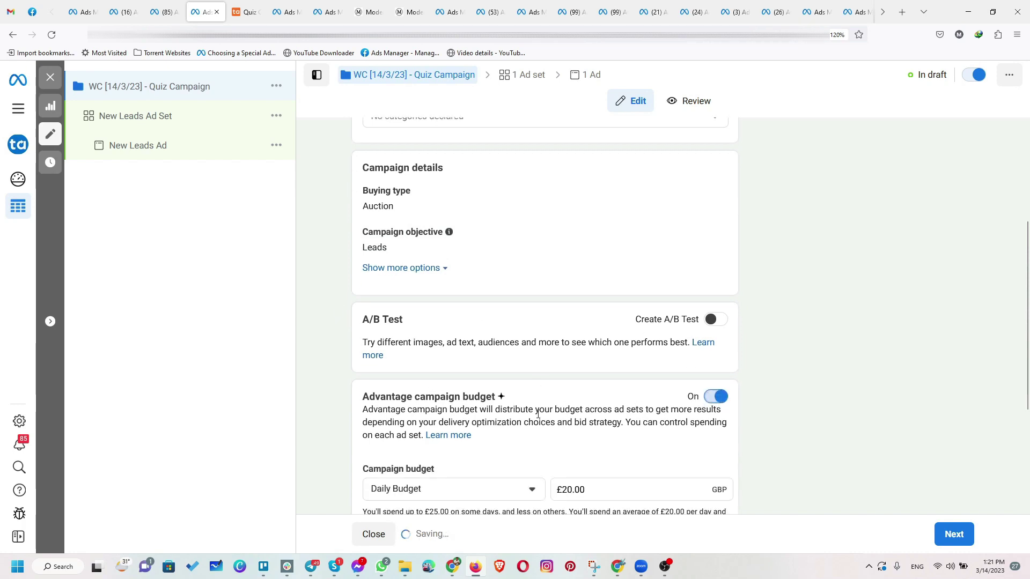
{"action": "left_click_drag", "start_coordinate": [596, 421], "coordinate": [531, 417]}
{"action": "type", "text": "10"}
{"action": "left_click", "coordinate": [864, 406]}
{"action": "scroll", "coordinate": [848, 389], "scroll_direction": "down", "scroll_amount": 2}
{"action": "left_click", "coordinate": [955, 536]}
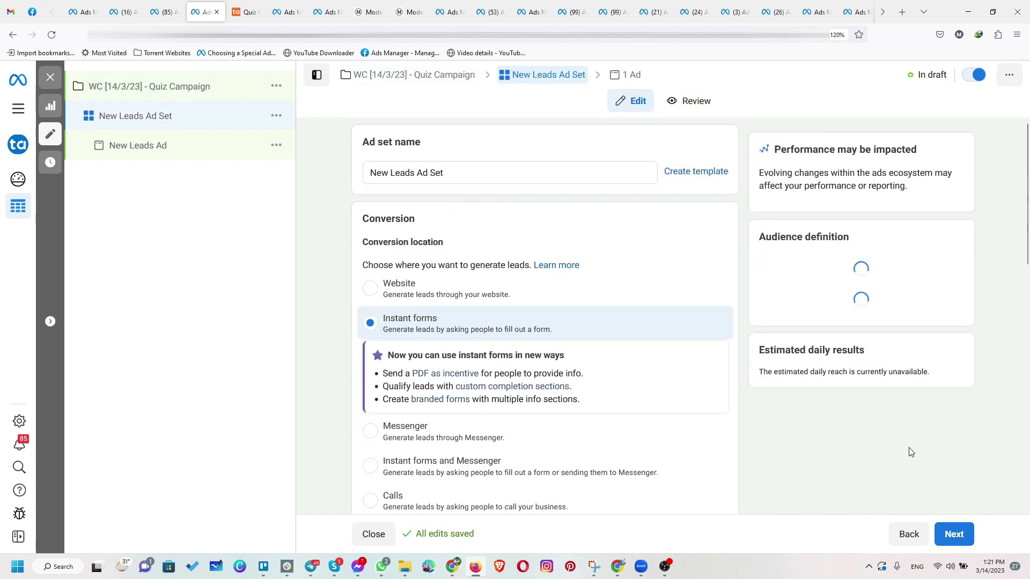
- Rename the ad set as "US/UK/Can - 25+ - Entrepreneurs"
{"action": "left_click_drag", "start_coordinate": [445, 173], "coordinate": [367, 169]}
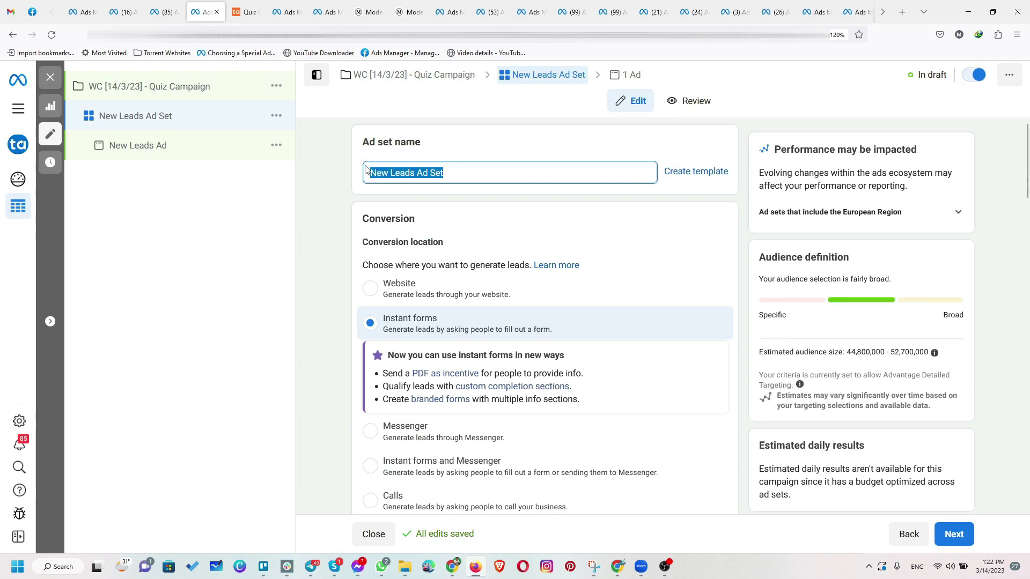
{"action": "type", "text": "US"}
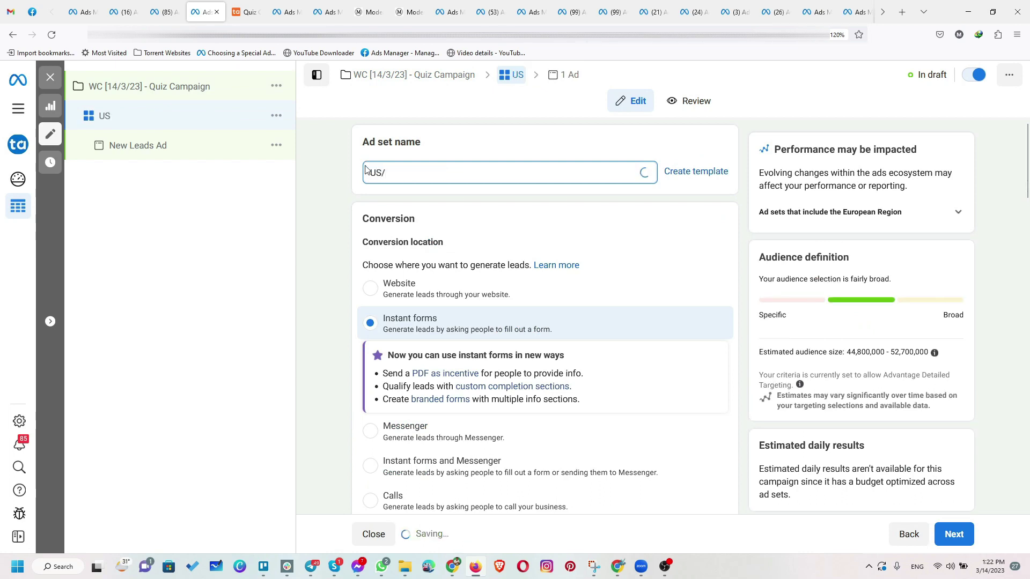
{"action": "type", "text": "/UK/Can"}
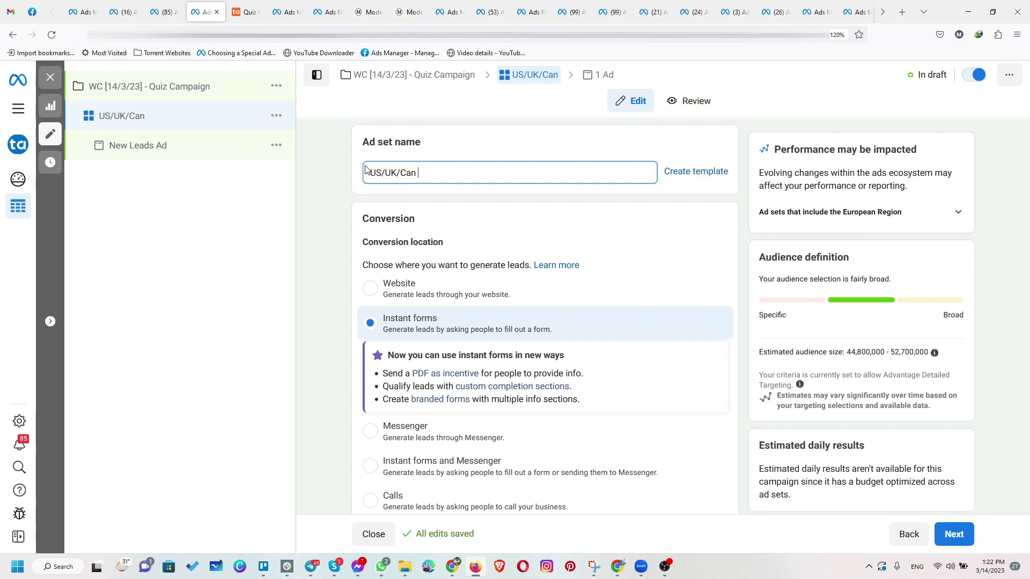
{"action": "type", "text": " - 25+ - Entrepreneurs"}
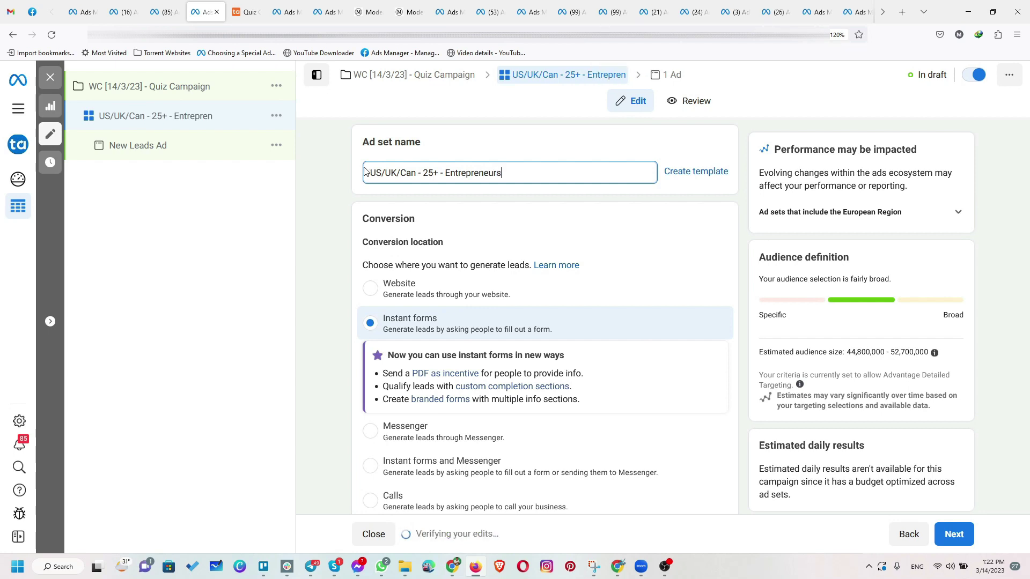
{"action": "left_click", "coordinate": [335, 234]}
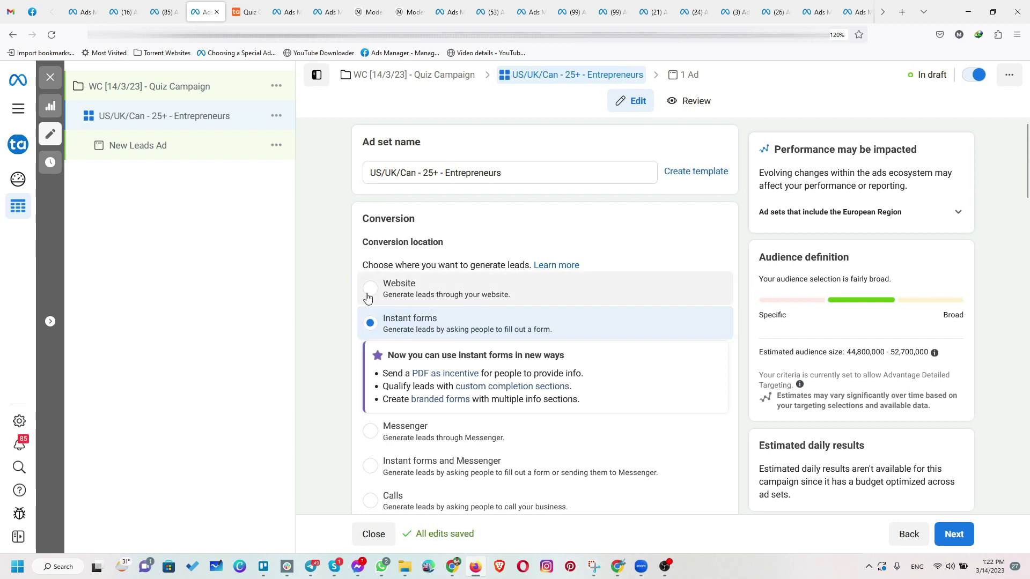
- Set the ad set's conversion location to Website and choose Quiz 3 - Quiz Complete as the conversion event
{"action": "left_click", "coordinate": [381, 290]}
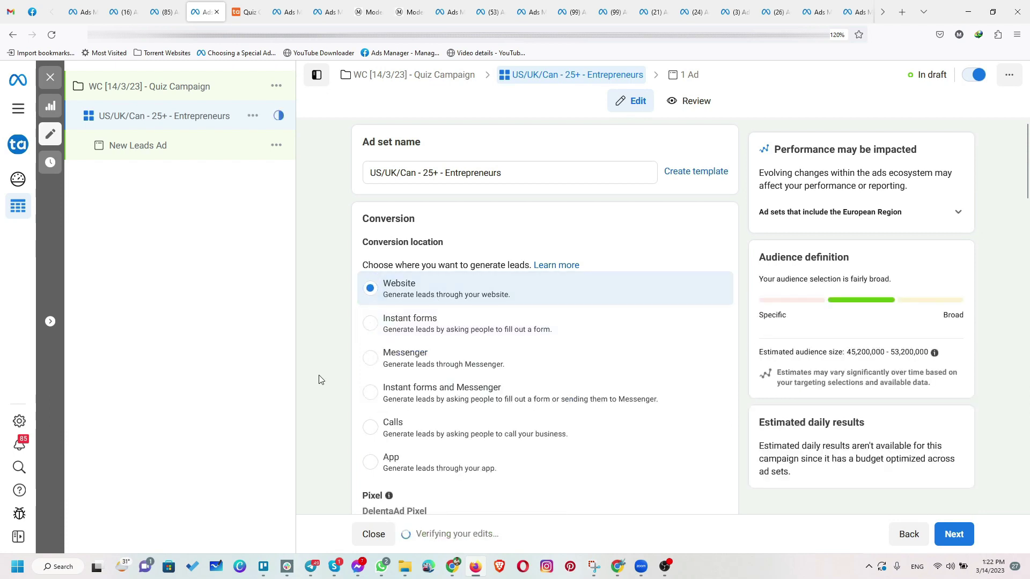
{"action": "scroll", "coordinate": [320, 381], "scroll_direction": "down", "scroll_amount": 4}
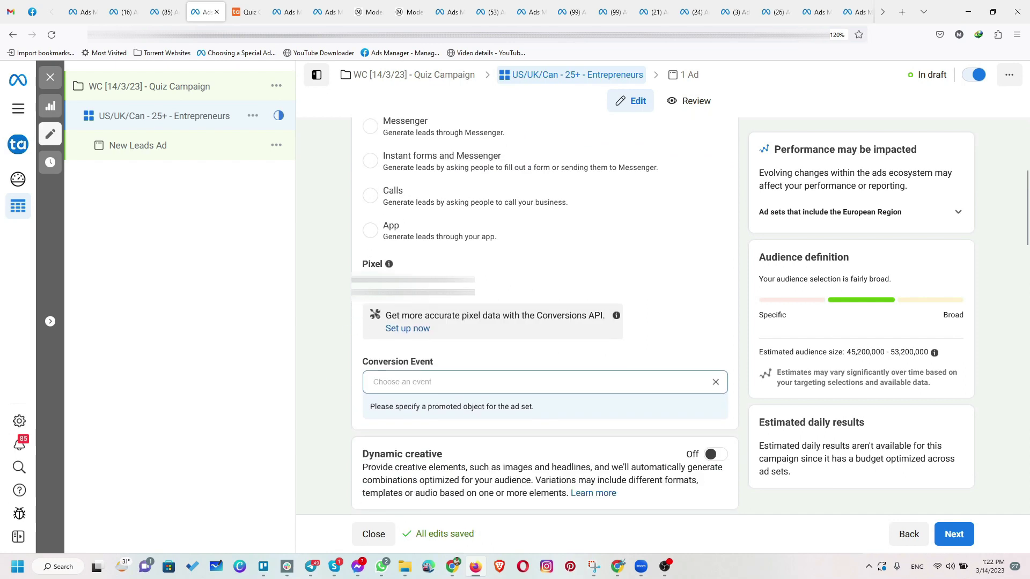
{"action": "left_click", "coordinate": [460, 386]}
{"action": "scroll", "coordinate": [331, 392], "scroll_direction": "down", "scroll_amount": 2}
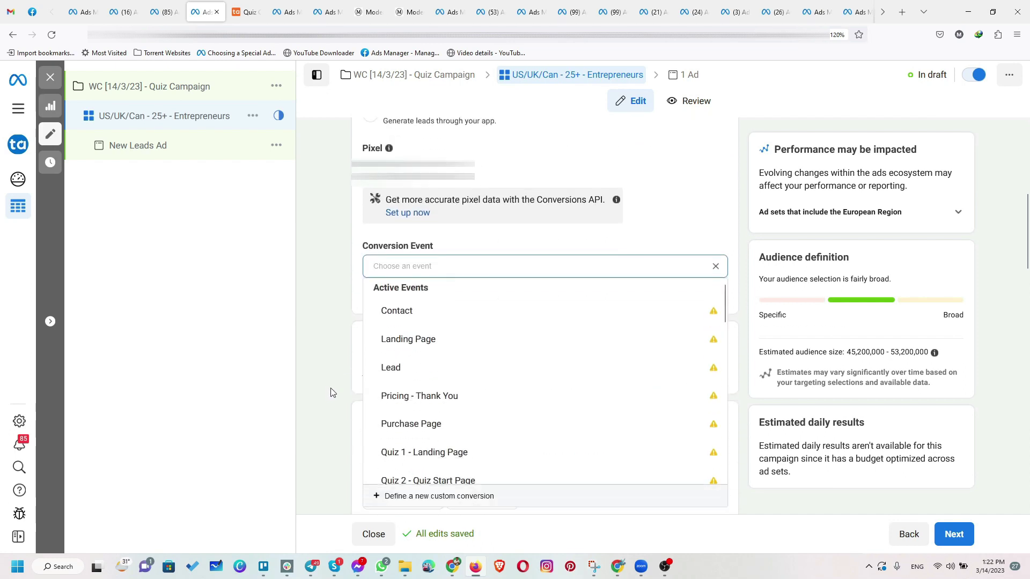
{"action": "scroll", "coordinate": [429, 410], "scroll_direction": "down", "scroll_amount": 1}
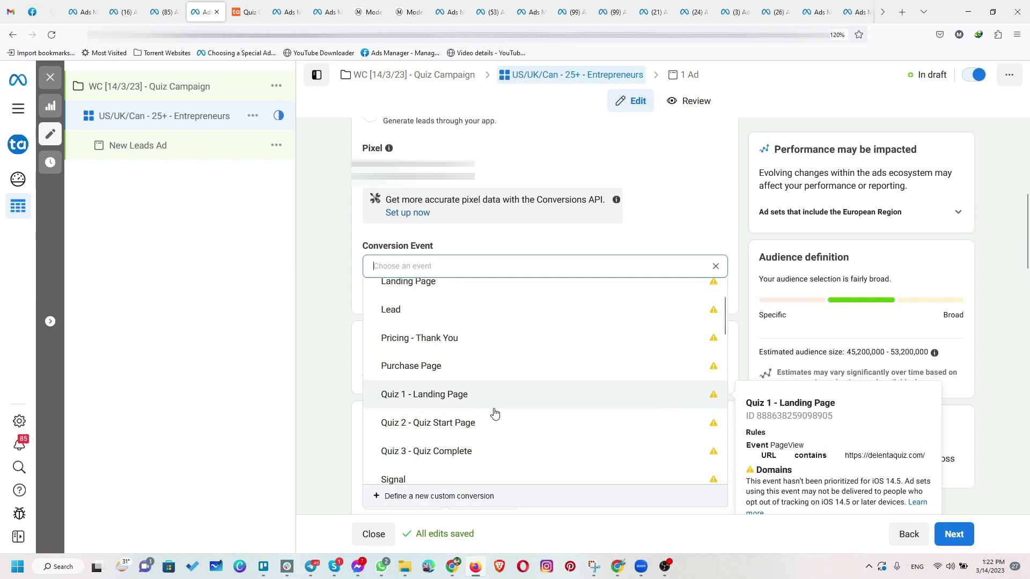
{"action": "left_click", "coordinate": [446, 458]}
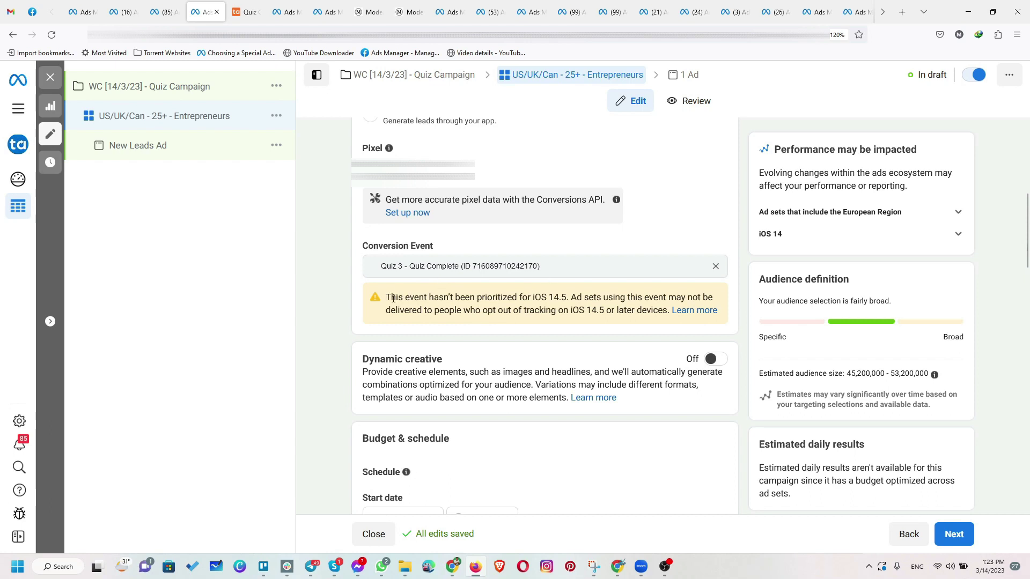
{"action": "left_click_drag", "start_coordinate": [400, 297], "coordinate": [567, 298]}
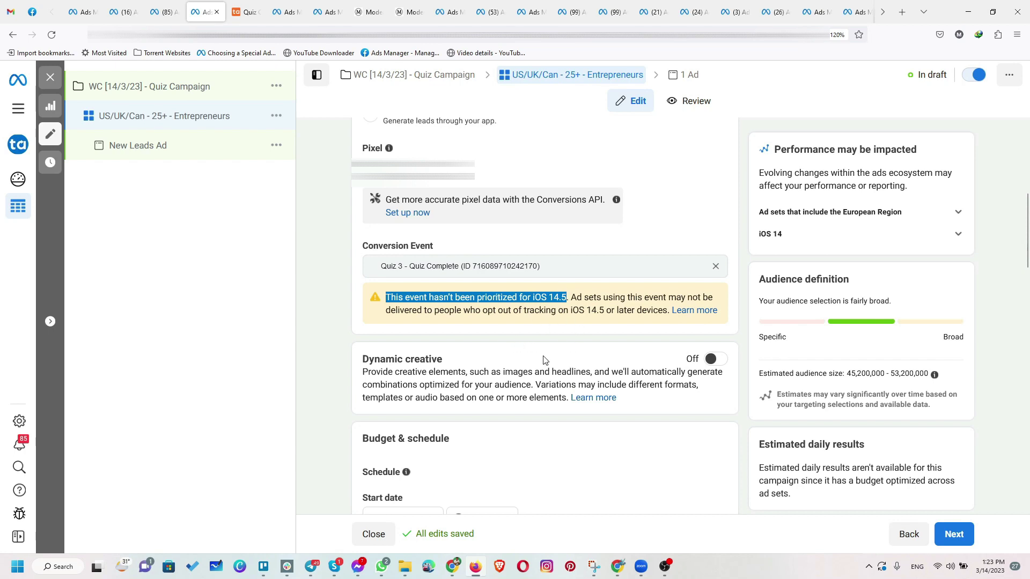
{"action": "left_click", "coordinate": [338, 389]}
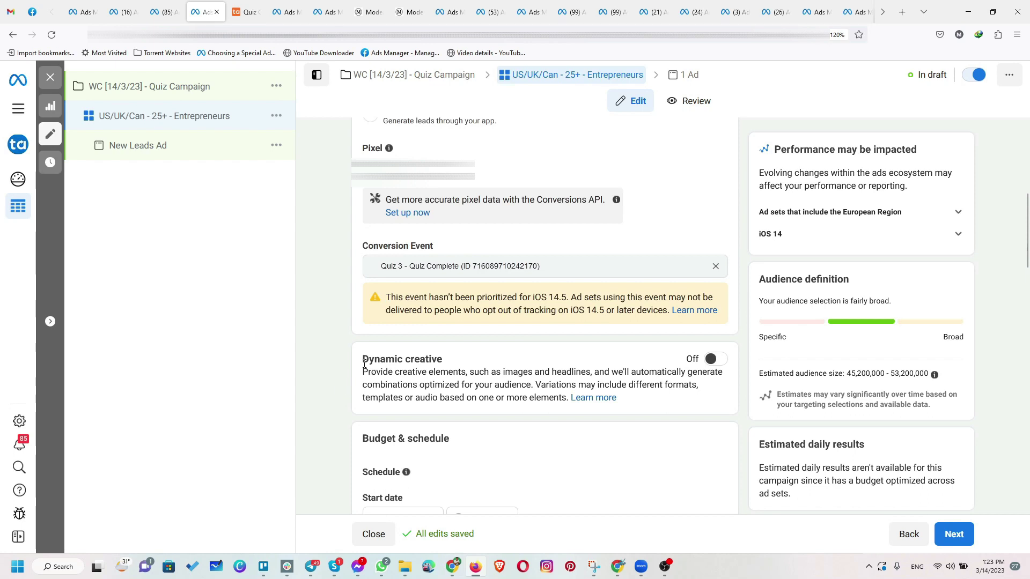
- Turn on dynamic creative for the ad set and accept its explanatory dialog
{"action": "left_click_drag", "start_coordinate": [369, 362], "coordinate": [448, 367]}
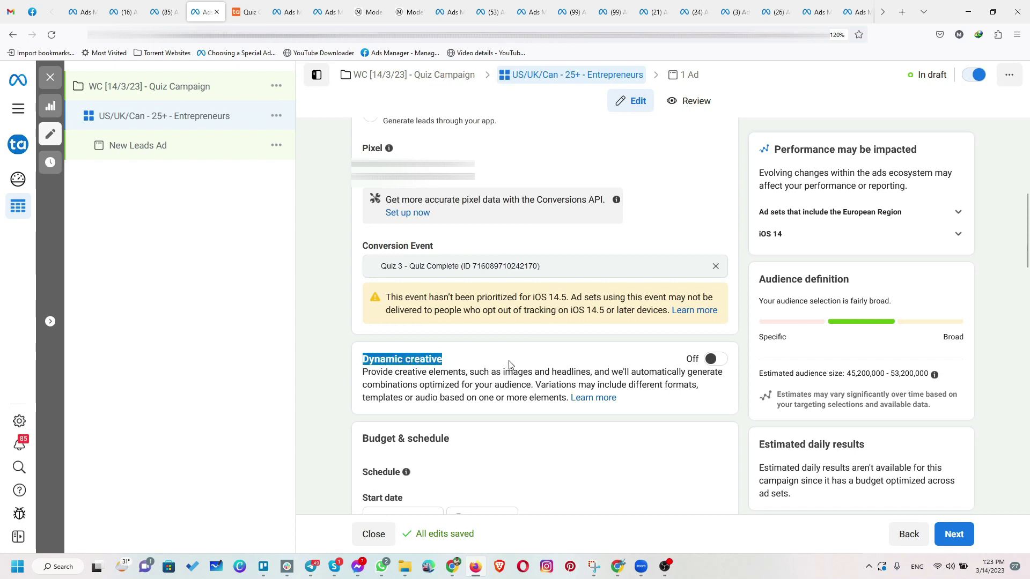
{"action": "left_click", "coordinate": [717, 360]}
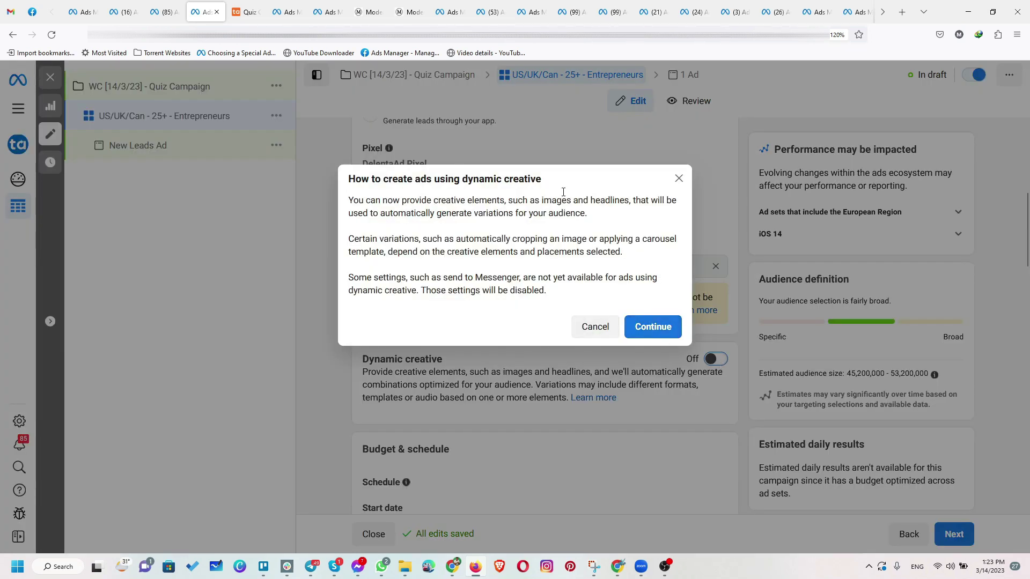
{"action": "left_click", "coordinate": [654, 328]}
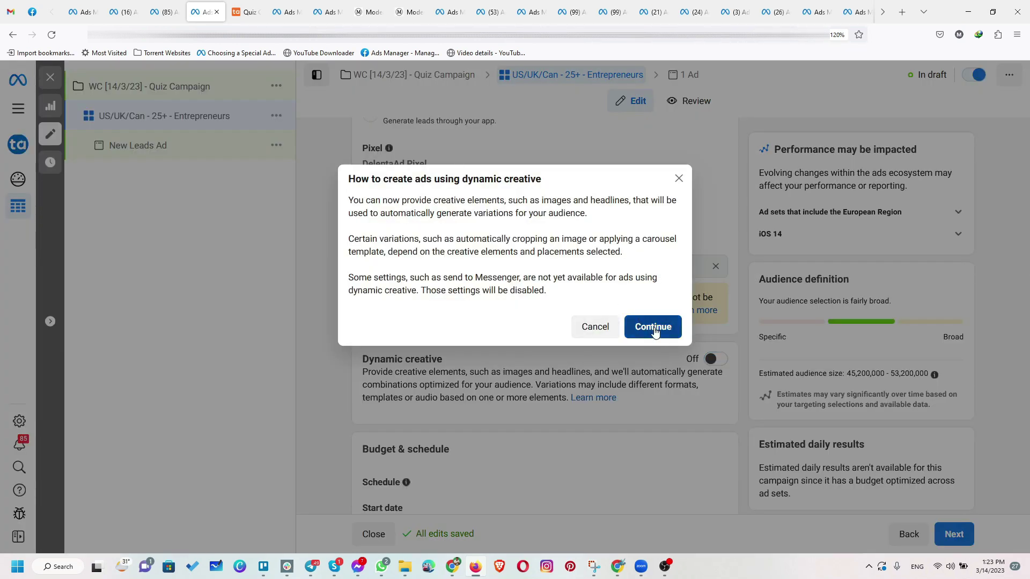
- Add United States and Canada to the ad set's audience locations alongside United Kingdom
{"action": "scroll", "coordinate": [579, 367], "scroll_direction": "down", "scroll_amount": 4}
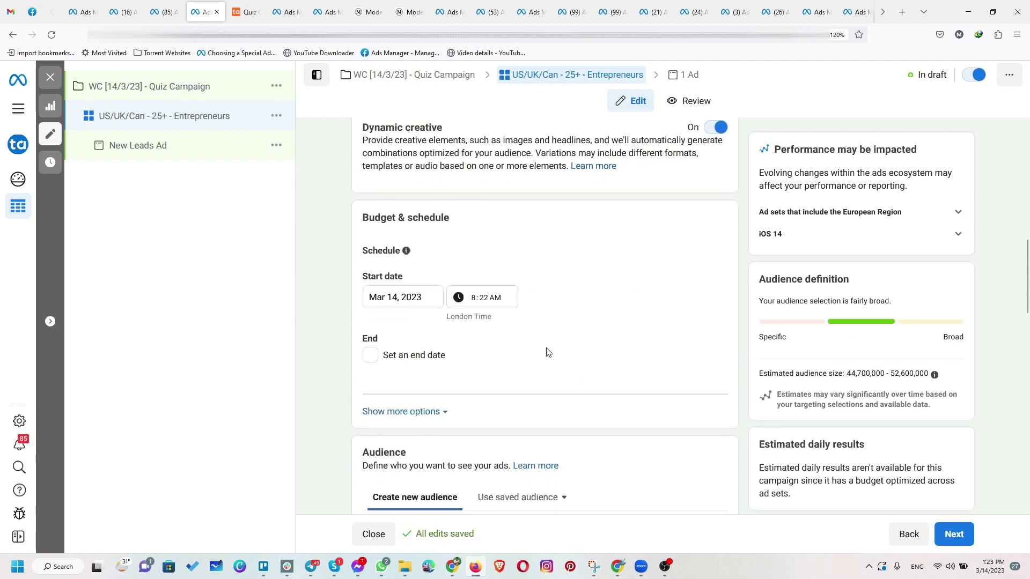
{"action": "scroll", "coordinate": [546, 353], "scroll_direction": "down", "scroll_amount": 5}
{"action": "left_click", "coordinate": [521, 386]}
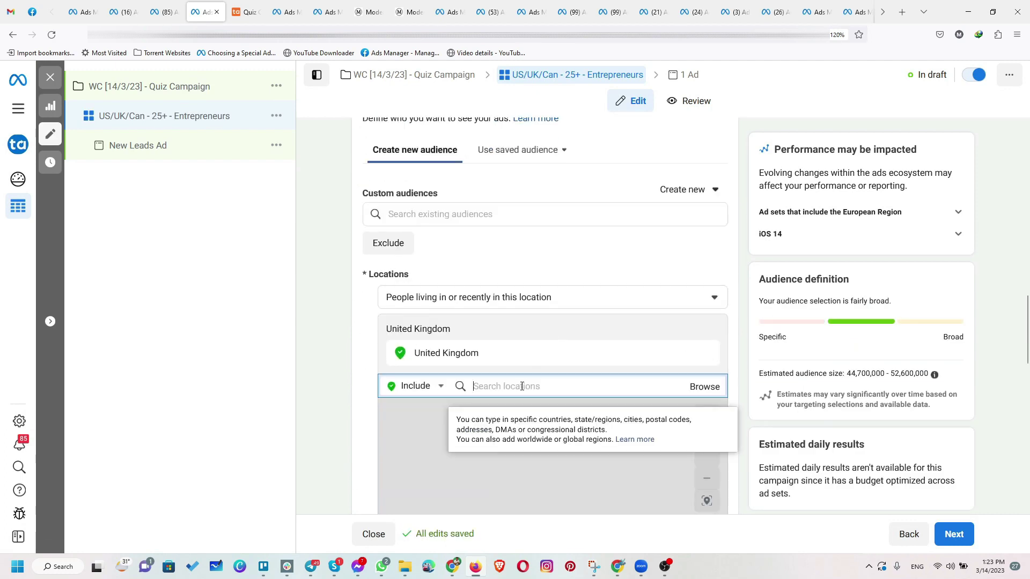
{"action": "type", "text": "united statee"}
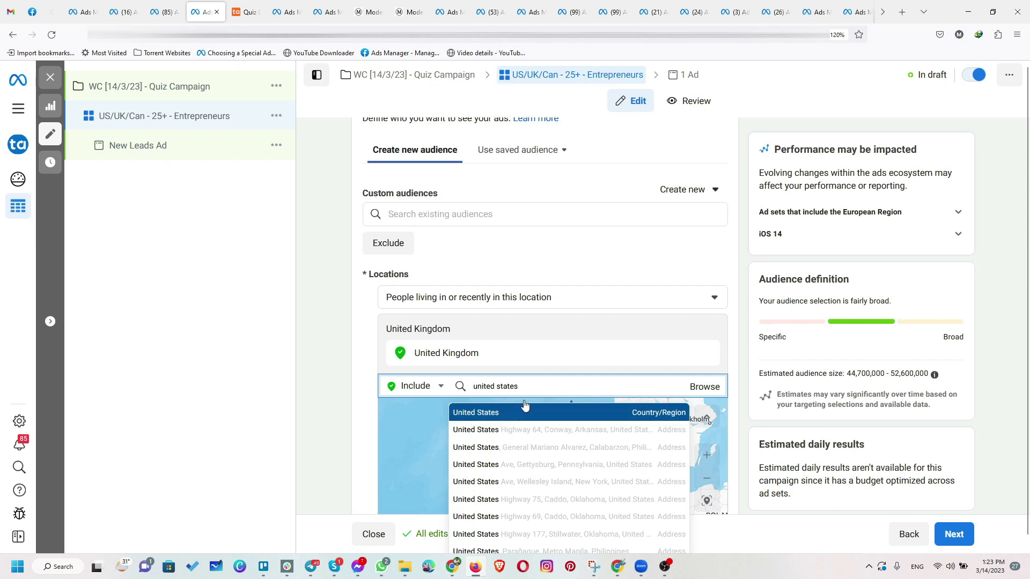
{"action": "left_click", "coordinate": [525, 408]}
{"action": "type", "text": "canada"}
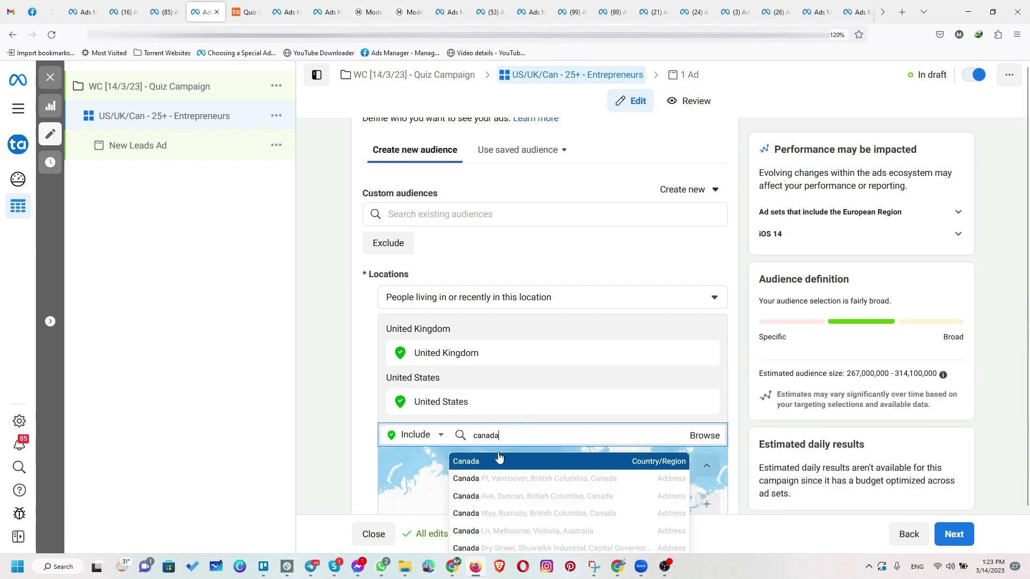
{"action": "left_click", "coordinate": [466, 461]}
- Set the audience's minimum age to 25
{"action": "scroll", "coordinate": [331, 421], "scroll_direction": "down", "scroll_amount": 7}
{"action": "left_click", "coordinate": [409, 265]}
{"action": "scroll", "coordinate": [421, 400], "scroll_direction": "down", "scroll_amount": 3}
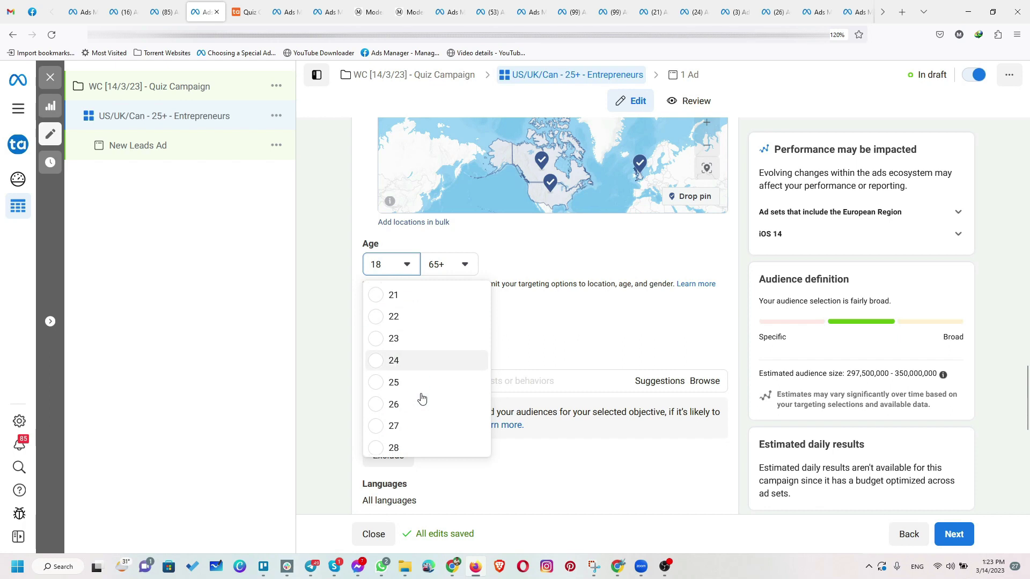
{"action": "left_click", "coordinate": [420, 384]}
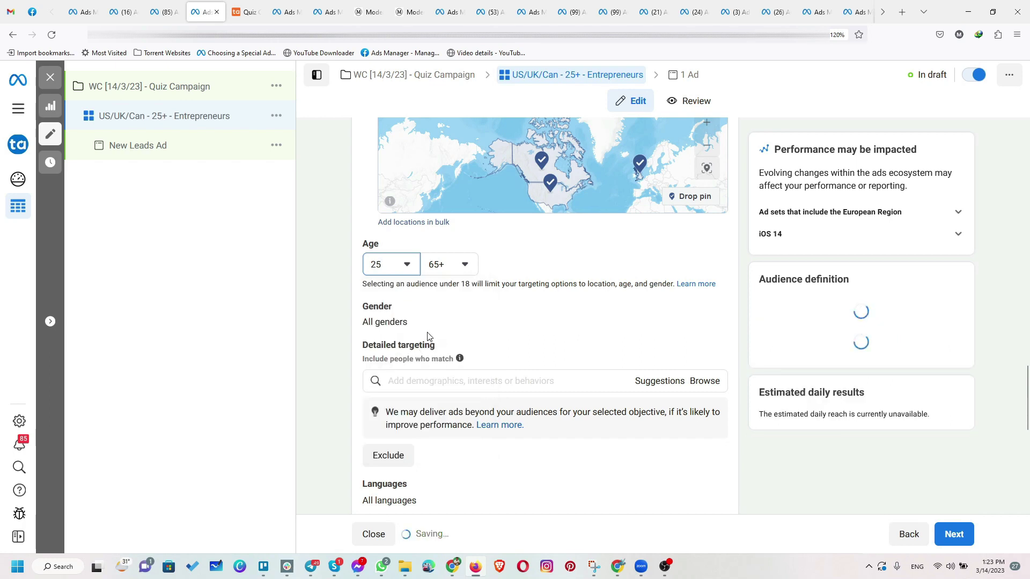
- Add Female entrepreneur, Female Entrepreneur Association, Small business owners and Entrepreneurship (business & finance) to the ad set's detailed targeting
{"action": "left_click", "coordinate": [425, 378]}
{"action": "scroll", "coordinate": [319, 367], "scroll_direction": "down", "scroll_amount": 3}
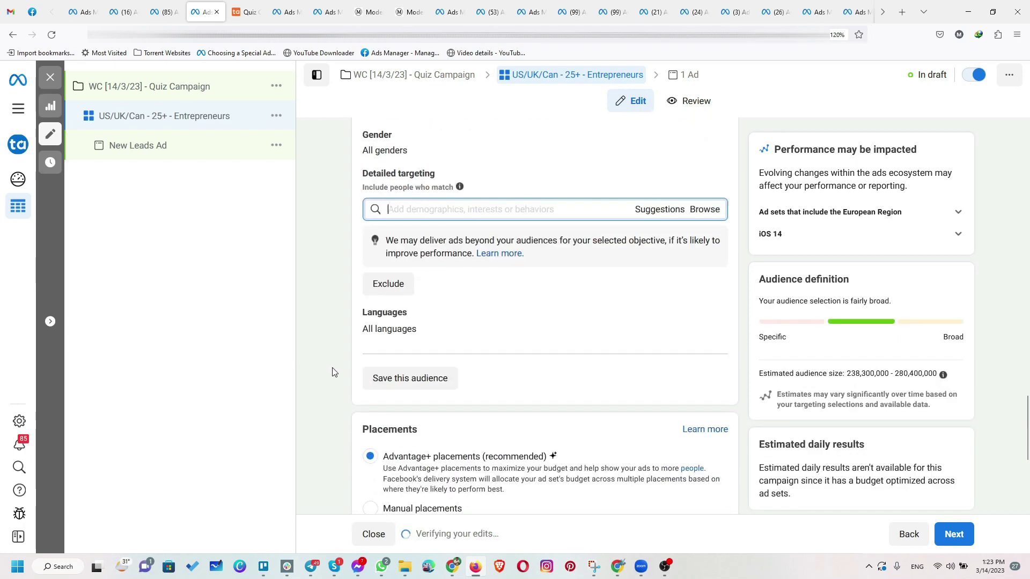
{"action": "type", "text": "entrepnre"}
{"action": "key", "text": "ctrl+a"}
{"action": "type", "text": "femal"}
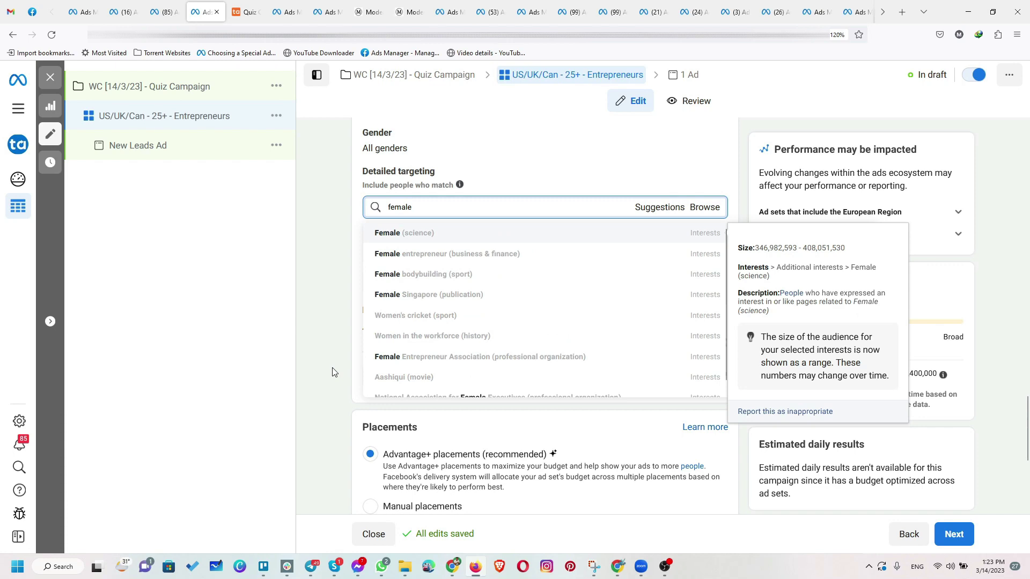
{"action": "left_click", "coordinate": [453, 252]}
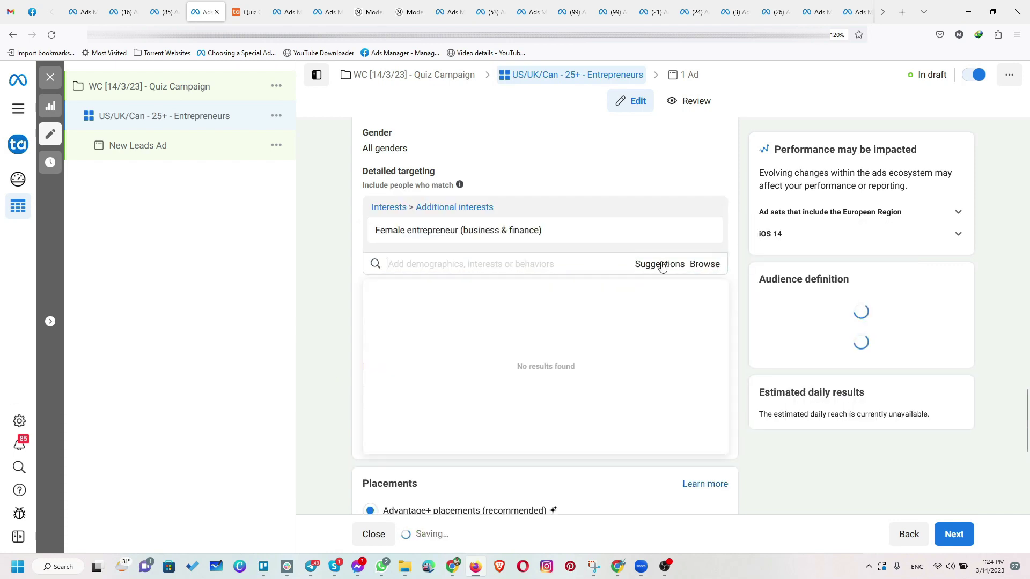
{"action": "left_click", "coordinate": [583, 292]}
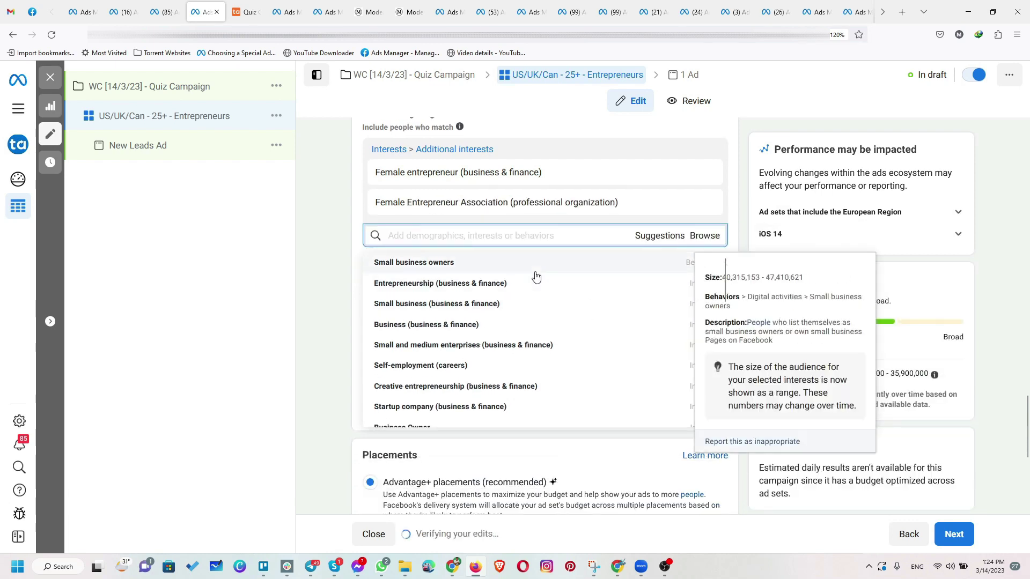
{"action": "left_click", "coordinate": [534, 274]}
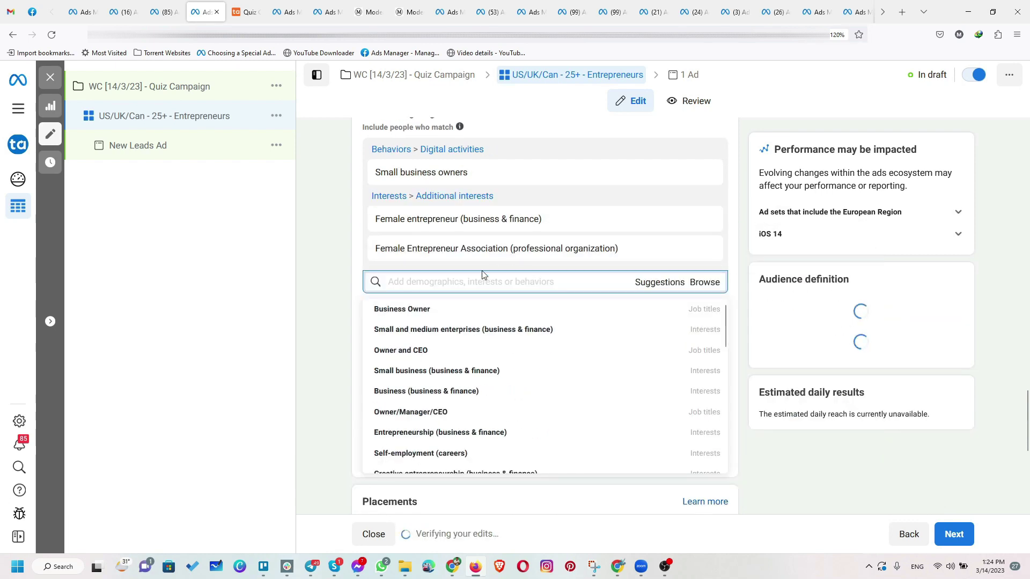
{"action": "left_click", "coordinate": [437, 433]}
{"action": "left_click", "coordinate": [334, 327]}
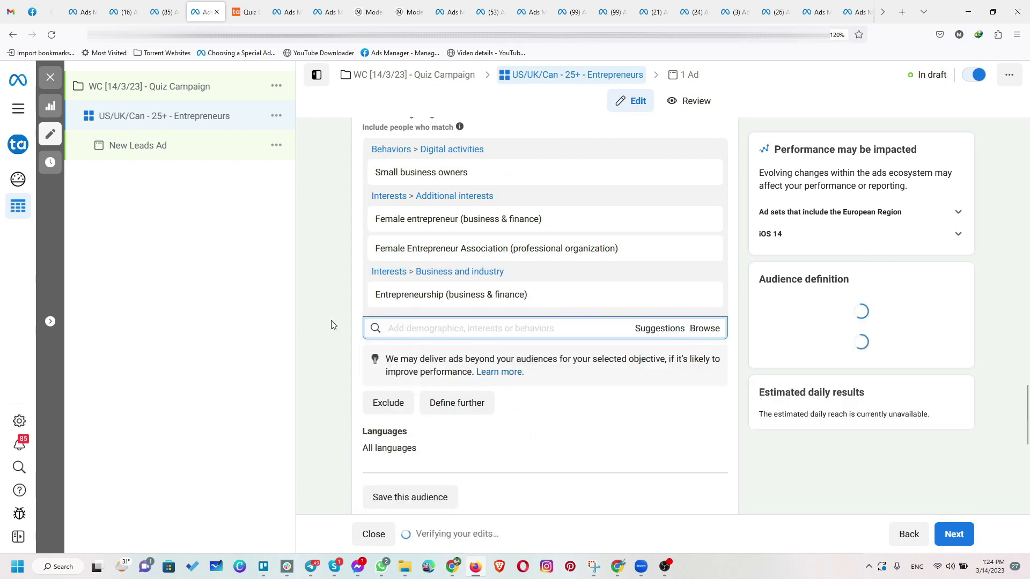
- Switch the ad set to manual placements and exclude the Audience network and Messenger platforms
{"action": "scroll", "coordinate": [329, 408], "scroll_direction": "down", "scroll_amount": 5}
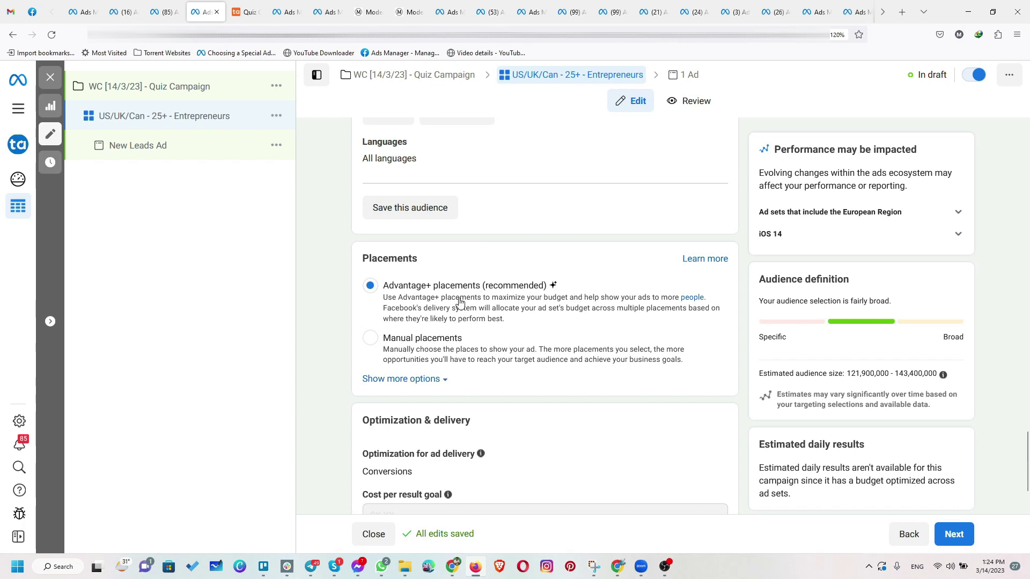
{"action": "left_click", "coordinate": [430, 339]}
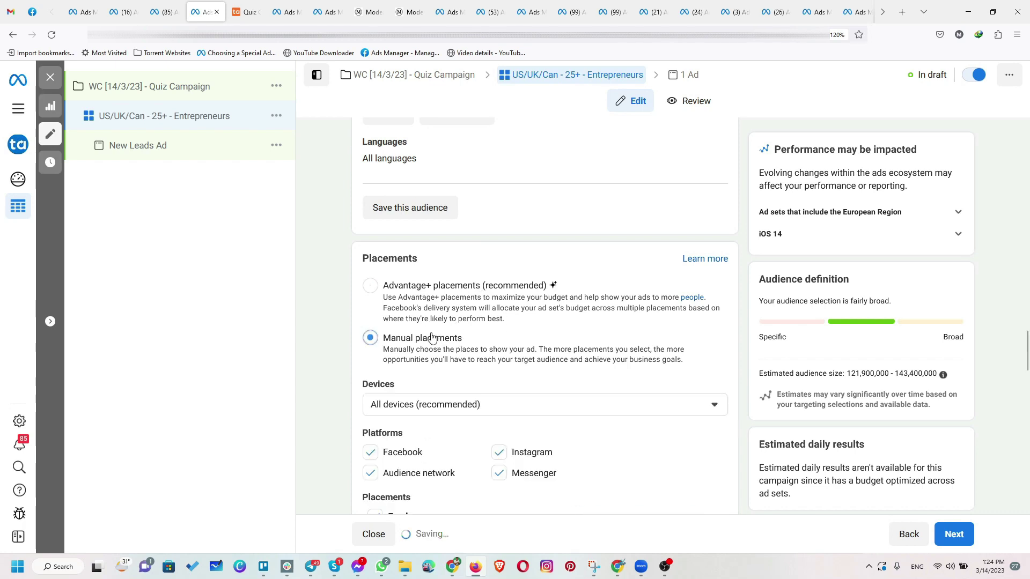
{"action": "scroll", "coordinate": [423, 322], "scroll_direction": "down", "scroll_amount": 2}
{"action": "left_click", "coordinate": [371, 357]}
{"action": "left_click", "coordinate": [499, 359]}
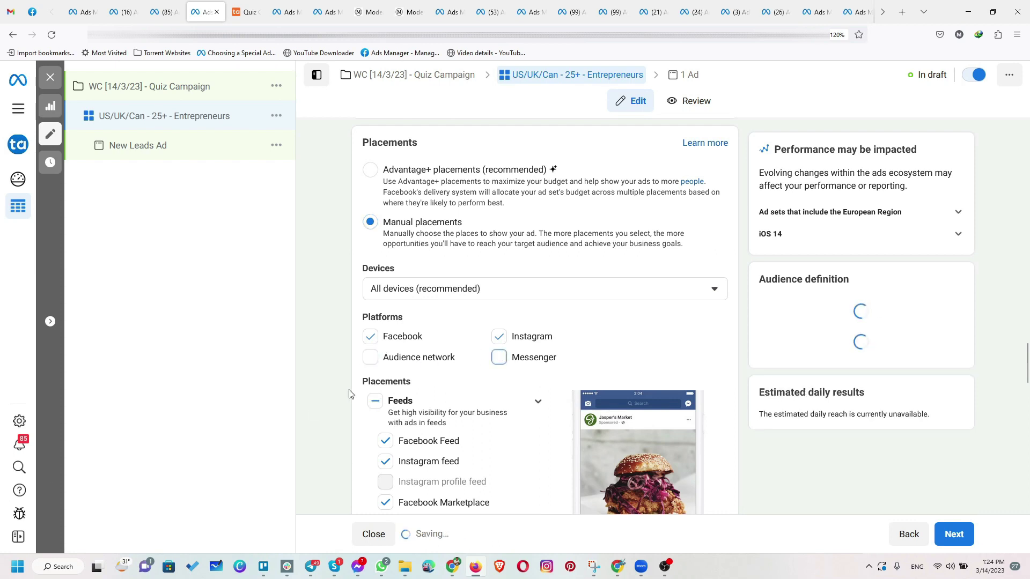
- Deselect the Facebook Marketplace, Facebook video feeds, Facebook right column, Instagram Explore and Facebook Business Explore feed placements
{"action": "scroll", "coordinate": [357, 397], "scroll_direction": "down", "scroll_amount": 3}
{"action": "scroll", "coordinate": [363, 419], "scroll_direction": "down", "scroll_amount": 1}
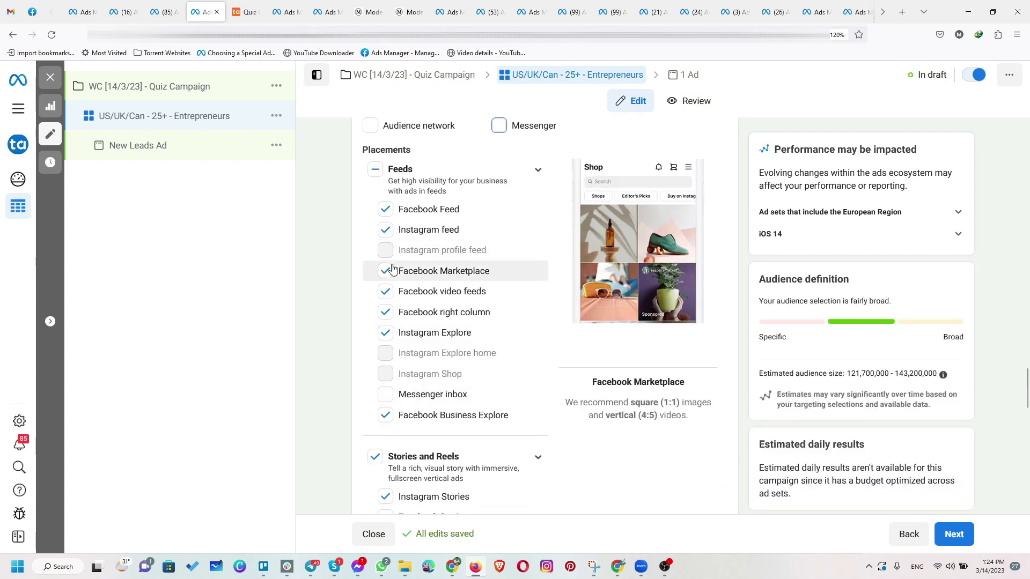
{"action": "left_click", "coordinate": [386, 272]}
{"action": "left_click", "coordinate": [385, 291]}
{"action": "left_click", "coordinate": [385, 312]}
{"action": "left_click", "coordinate": [385, 333]}
{"action": "scroll", "coordinate": [337, 404], "scroll_direction": "down", "scroll_amount": 3}
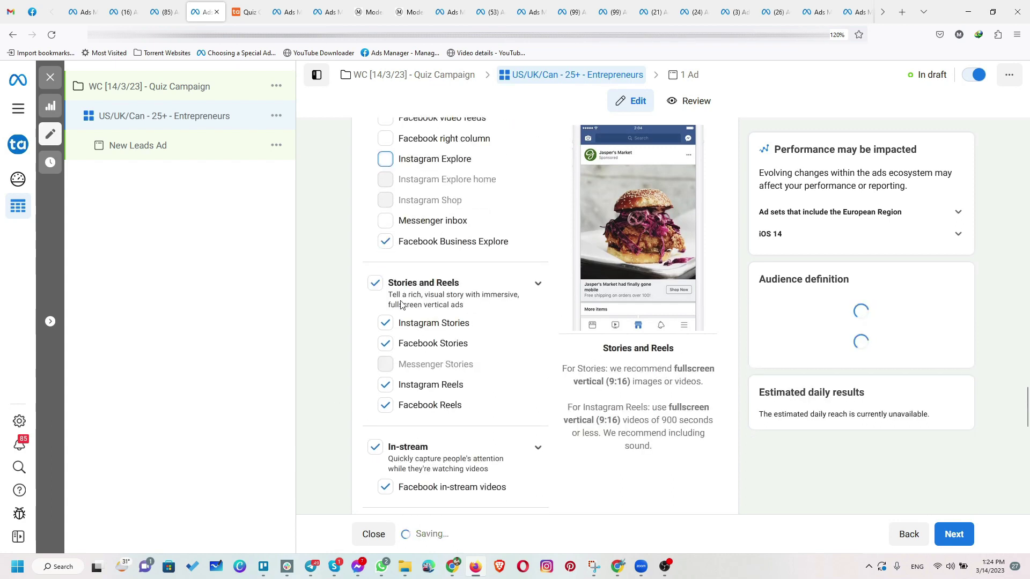
{"action": "left_click", "coordinate": [386, 242]}
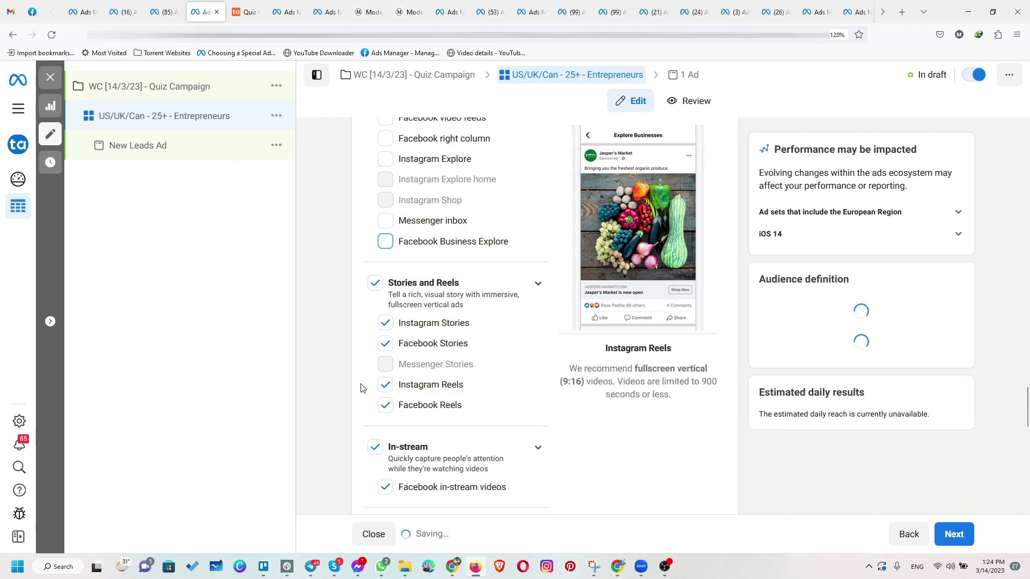
- Deselect the In-stream, Overlay and post-loop ads on Reels, Search and In-article placements, and continue to the ad settings
{"action": "scroll", "coordinate": [370, 365], "scroll_direction": "down", "scroll_amount": 3}
{"action": "left_click", "coordinate": [377, 273]}
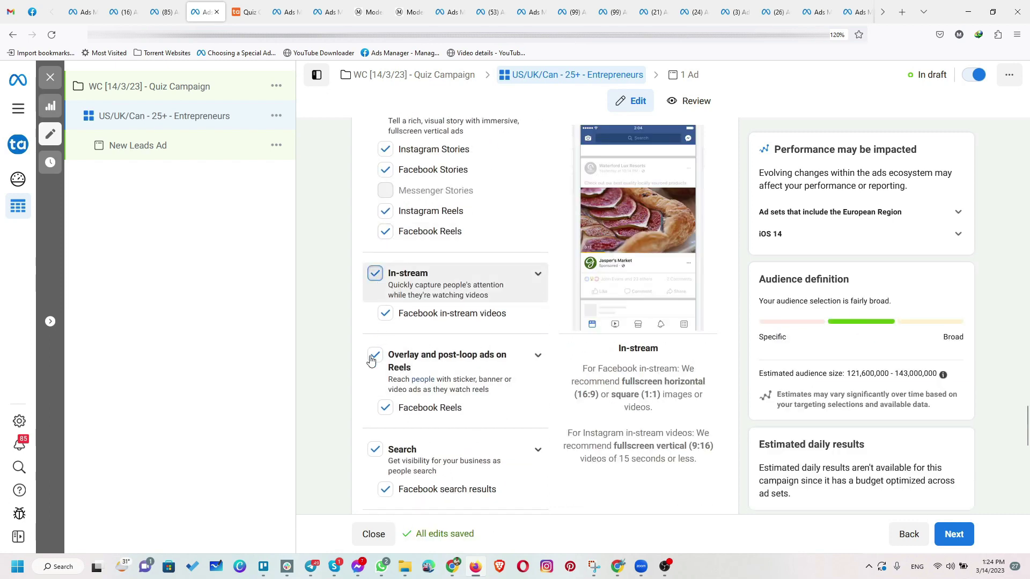
{"action": "left_click", "coordinate": [375, 356]}
{"action": "left_click", "coordinate": [376, 450]}
{"action": "scroll", "coordinate": [375, 429], "scroll_direction": "down", "scroll_amount": 4}
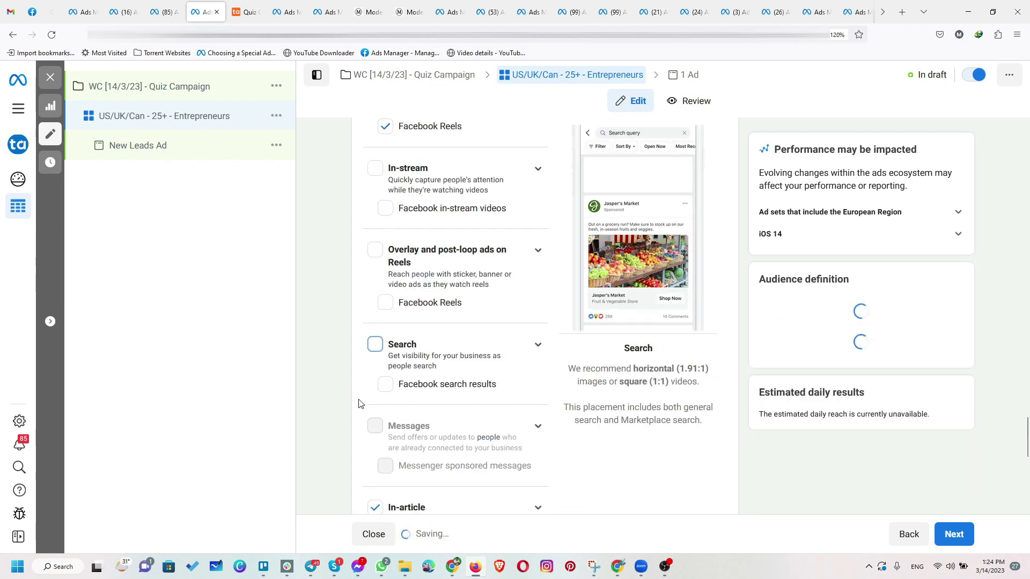
{"action": "left_click", "coordinate": [376, 382]}
{"action": "left_click", "coordinate": [376, 382]}
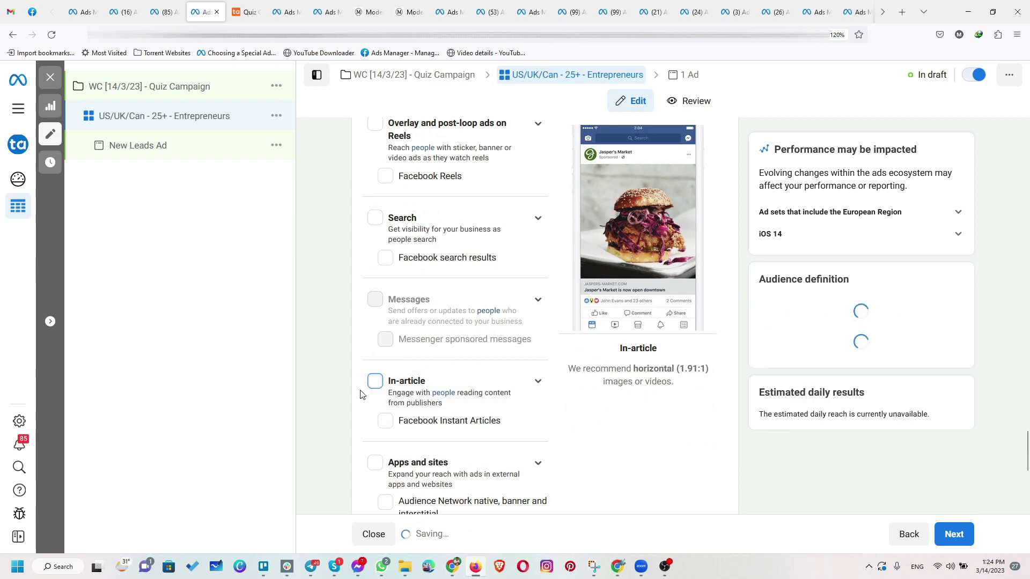
{"action": "scroll", "coordinate": [361, 403], "scroll_direction": "down", "scroll_amount": 6}
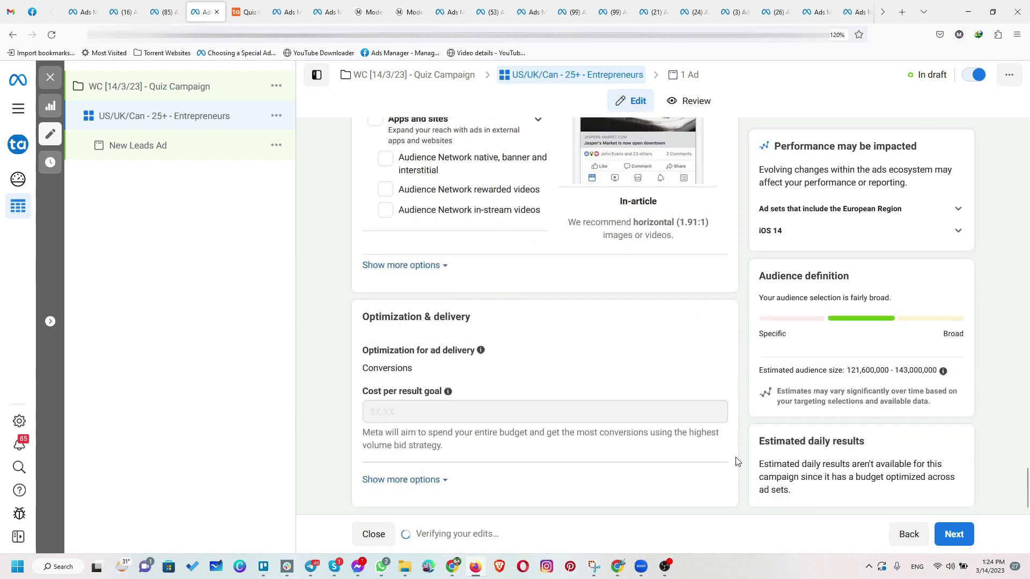
{"action": "left_click", "coordinate": [954, 535]}
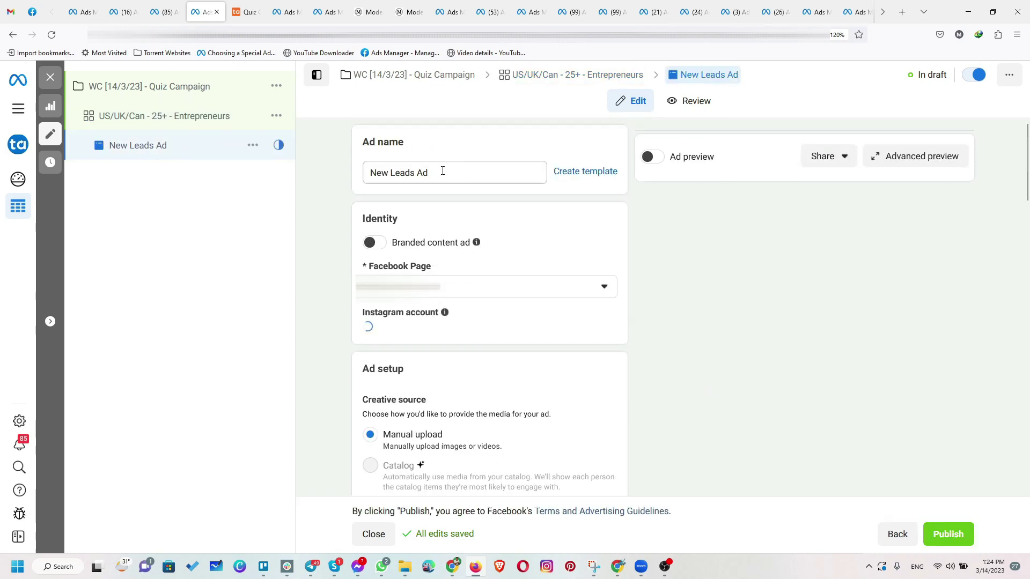
- Rename the ad as "Quiz - Dynamic Ad" and choose the Instagram account for its identity
{"action": "left_click_drag", "start_coordinate": [443, 171], "coordinate": [364, 175]}
{"action": "type", "text": "Dy"}
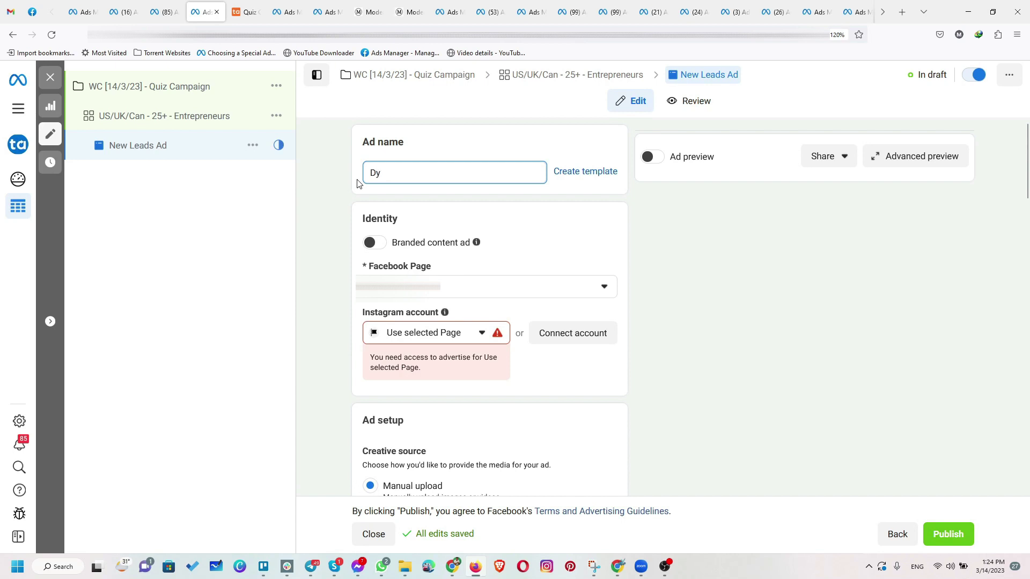
{"action": "type", "text": "namic Ad"}
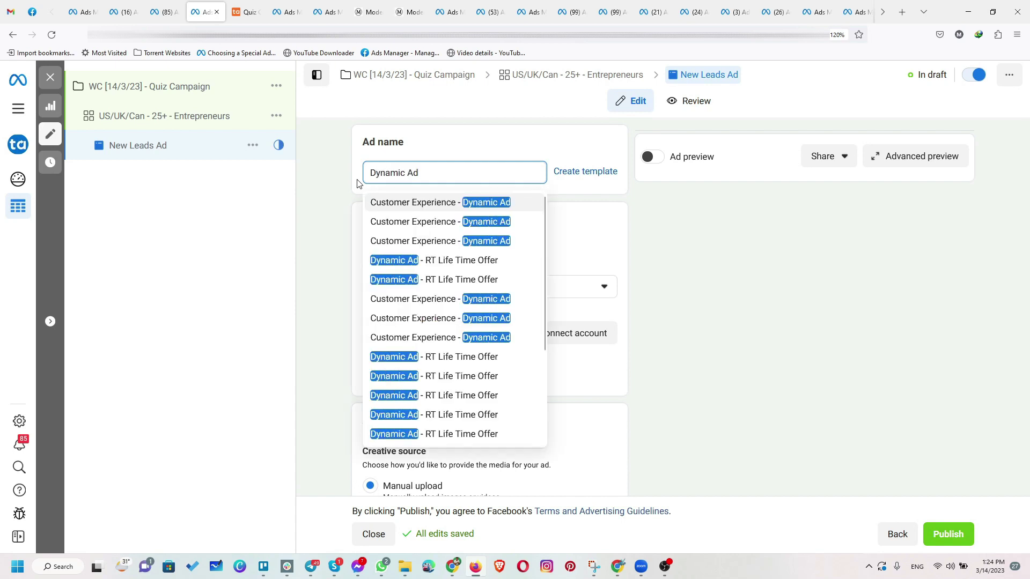
{"action": "left_click", "coordinate": [326, 256]}
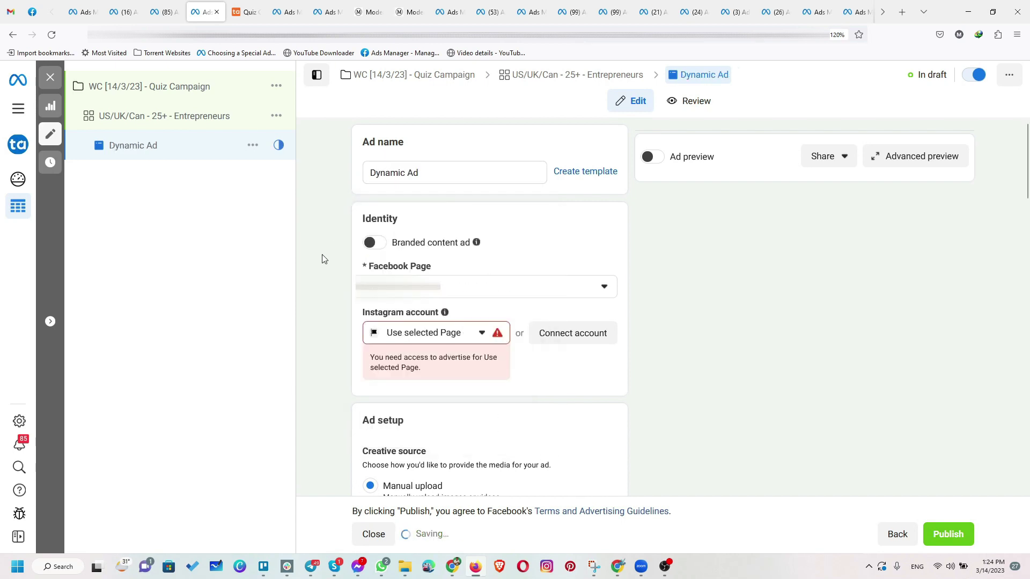
{"action": "left_click", "coordinate": [369, 178]}
{"action": "type", "text": "Quiz -"}
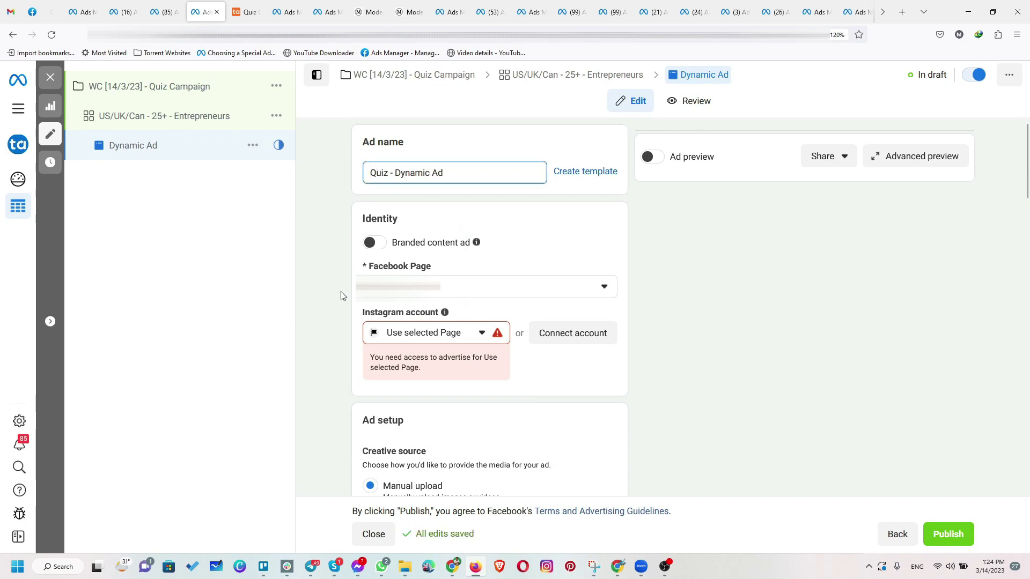
{"action": "left_click", "coordinate": [419, 333]}
{"action": "left_click", "coordinate": [419, 332]}
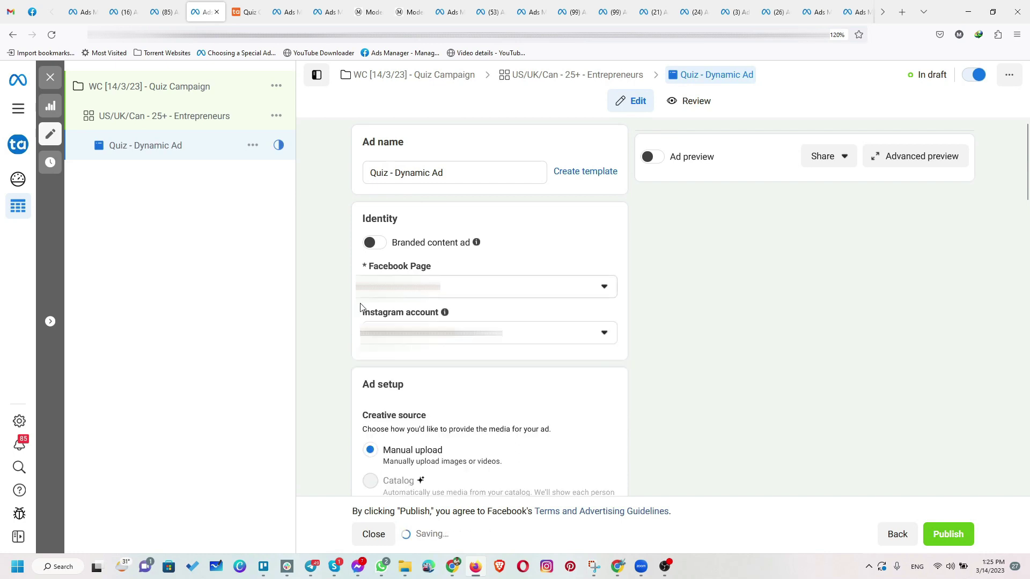
- Upload the three images from the Today group of the computer's folder as media for the ad creative
{"action": "scroll", "coordinate": [344, 326], "scroll_direction": "down", "scroll_amount": 5}
{"action": "mouse_move", "coordinate": [429, 250]}
{"action": "scroll", "coordinate": [429, 250], "scroll_direction": "down", "scroll_amount": 1}
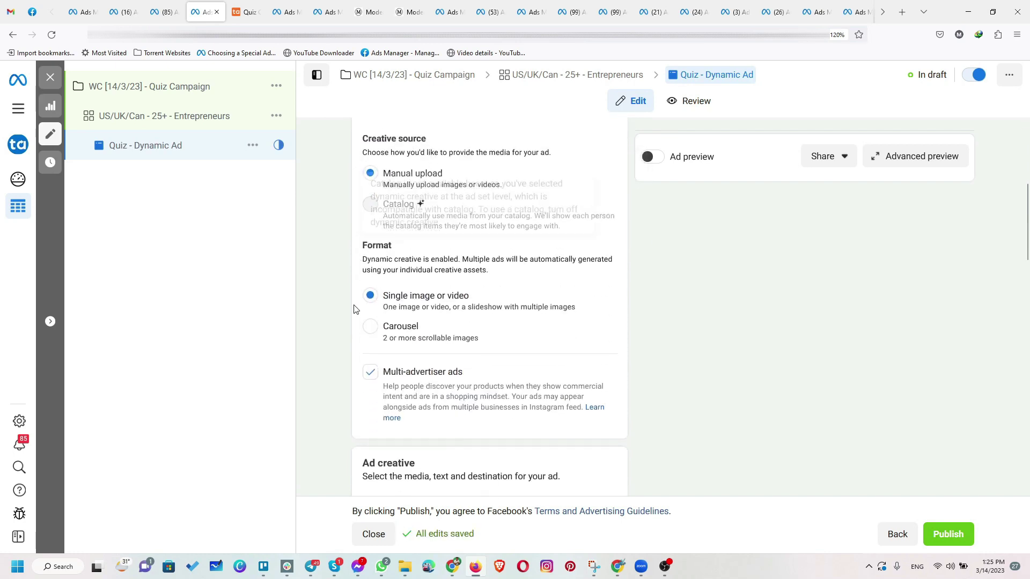
{"action": "scroll", "coordinate": [411, 316], "scroll_direction": "down", "scroll_amount": 2}
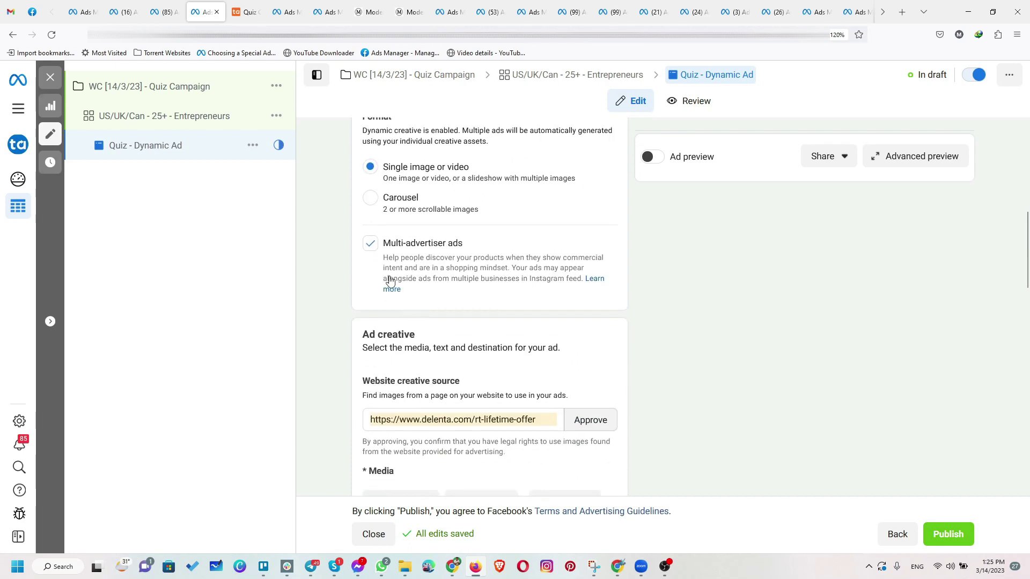
{"action": "scroll", "coordinate": [340, 321], "scroll_direction": "down", "scroll_amount": 5}
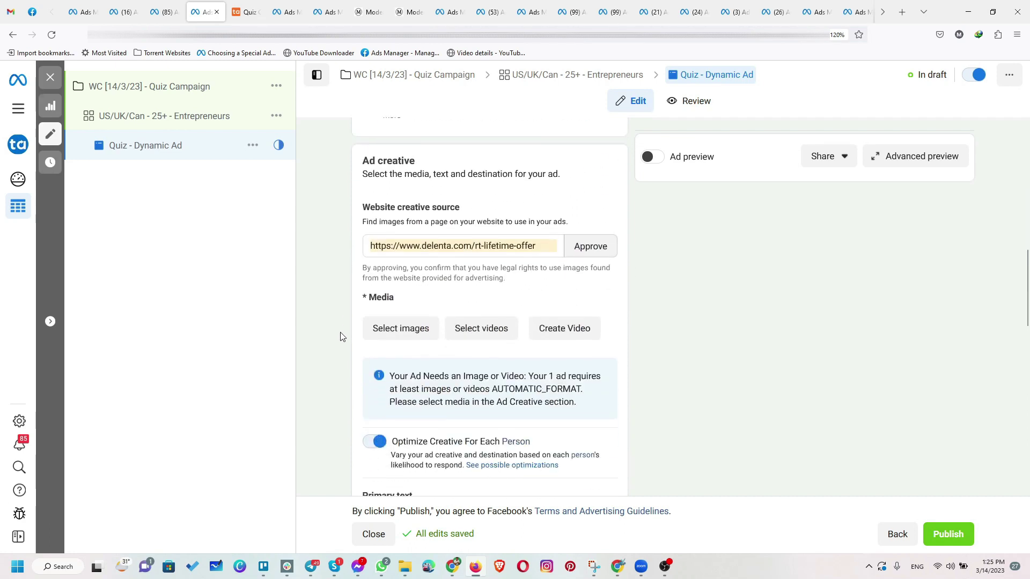
{"action": "scroll", "coordinate": [339, 336], "scroll_direction": "down", "scroll_amount": 1}
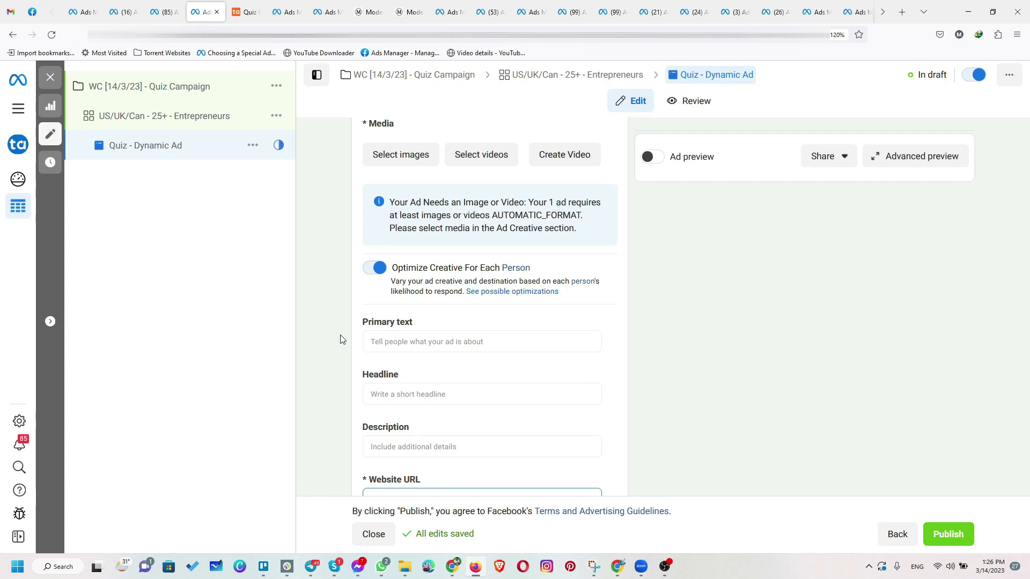
{"action": "left_click", "coordinate": [413, 167]}
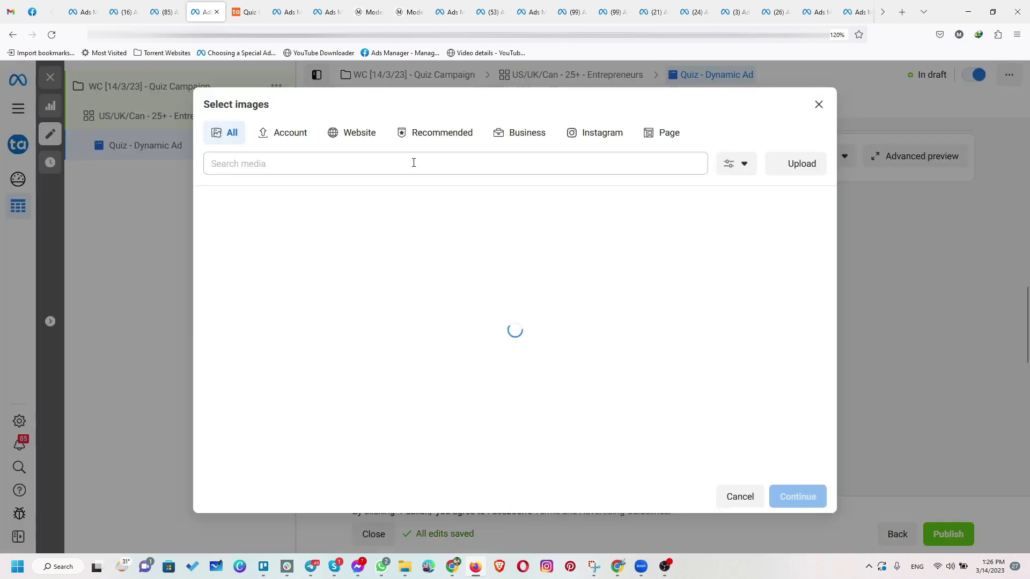
{"action": "left_click", "coordinate": [794, 171]}
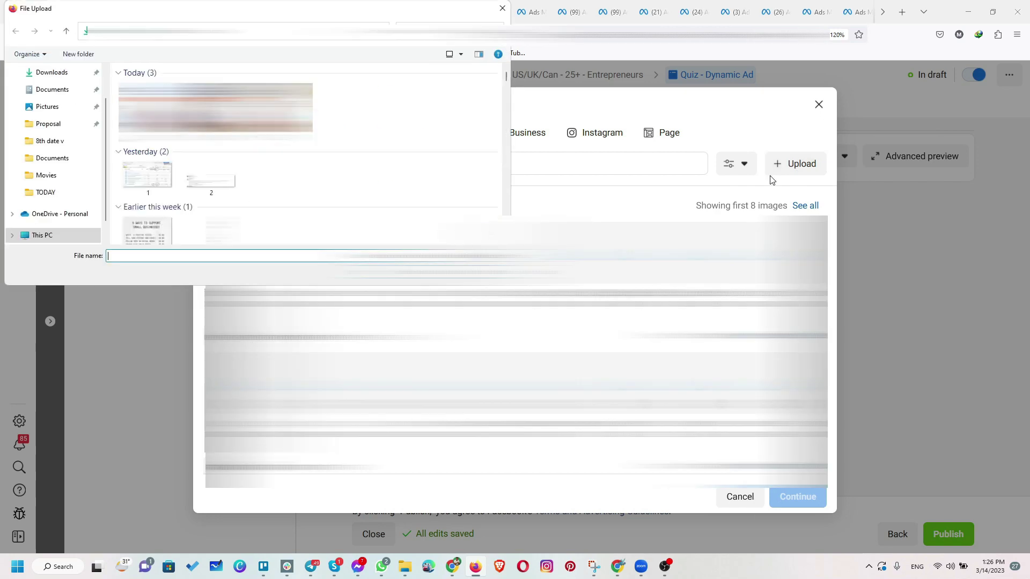
{"action": "left_click", "coordinate": [118, 119]}
{"action": "left_click_drag", "start_coordinate": [113, 114], "coordinate": [308, 107]}
{"action": "left_click", "coordinate": [428, 272]}
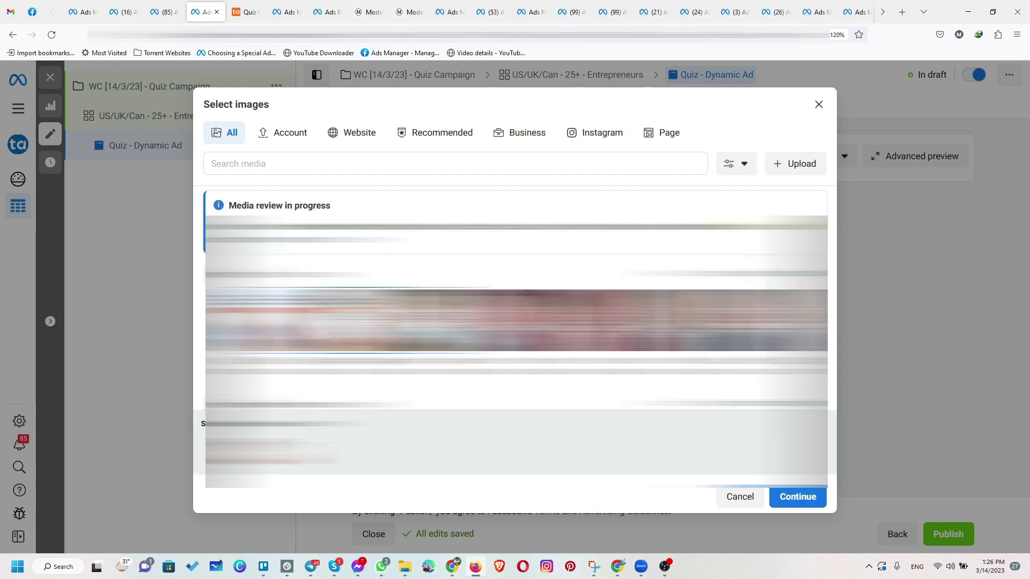
- Confirm the three uploaded images as media for the ad creative
{"action": "left_click", "coordinate": [784, 492]}
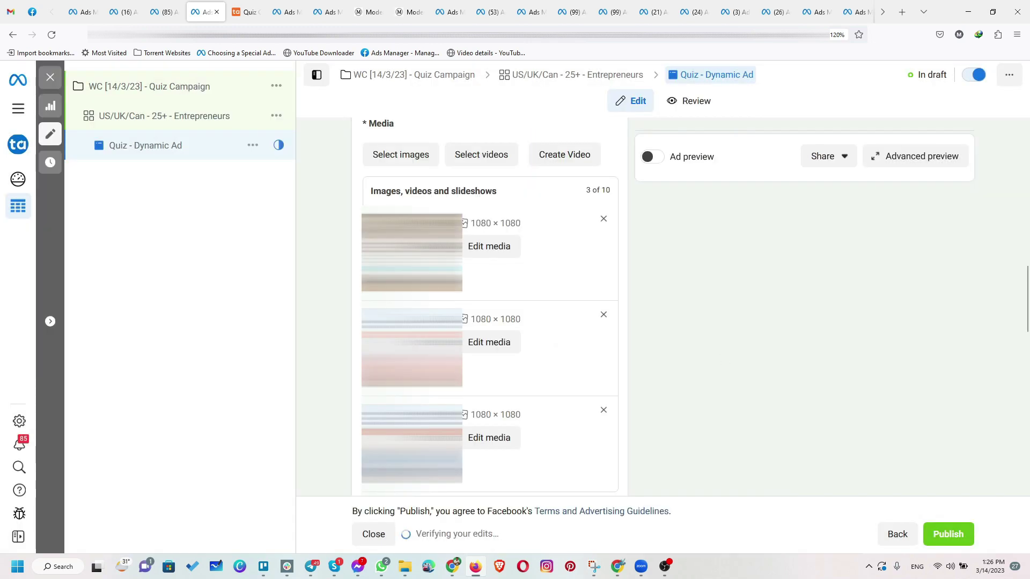
{"action": "scroll", "coordinate": [491, 307], "scroll_direction": "down", "scroll_amount": 1}
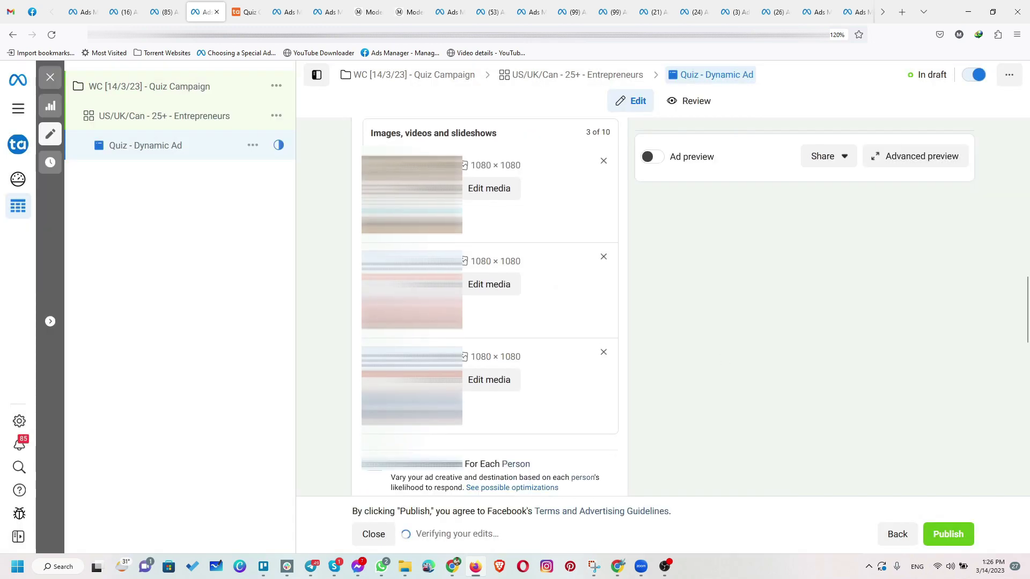
{"action": "scroll", "coordinate": [490, 206], "scroll_direction": "up", "scroll_amount": 1}
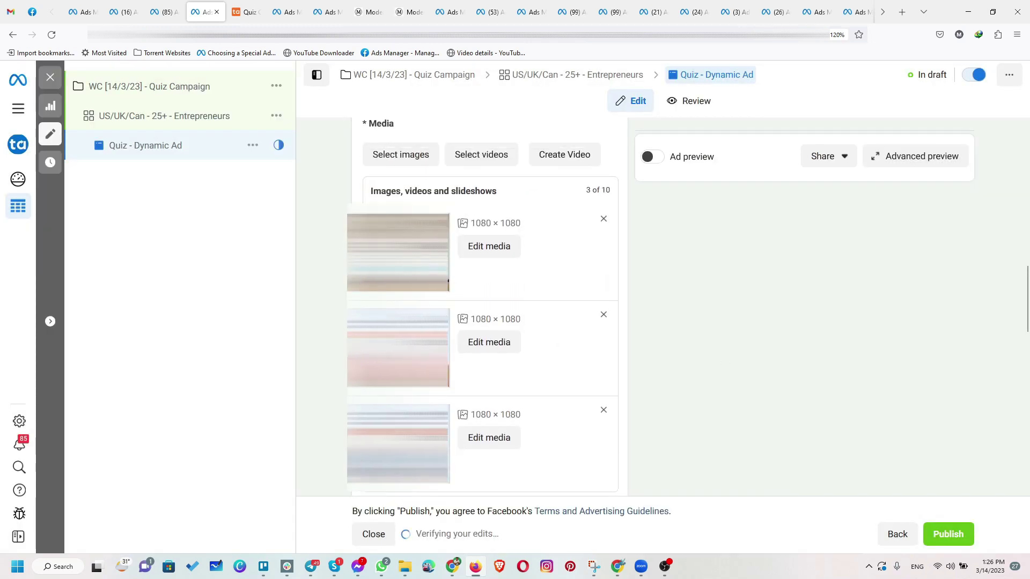
- Upload the video file whose name begins with "Video" from the computer and add it to the ad creative's media
{"action": "left_click", "coordinate": [492, 159]}
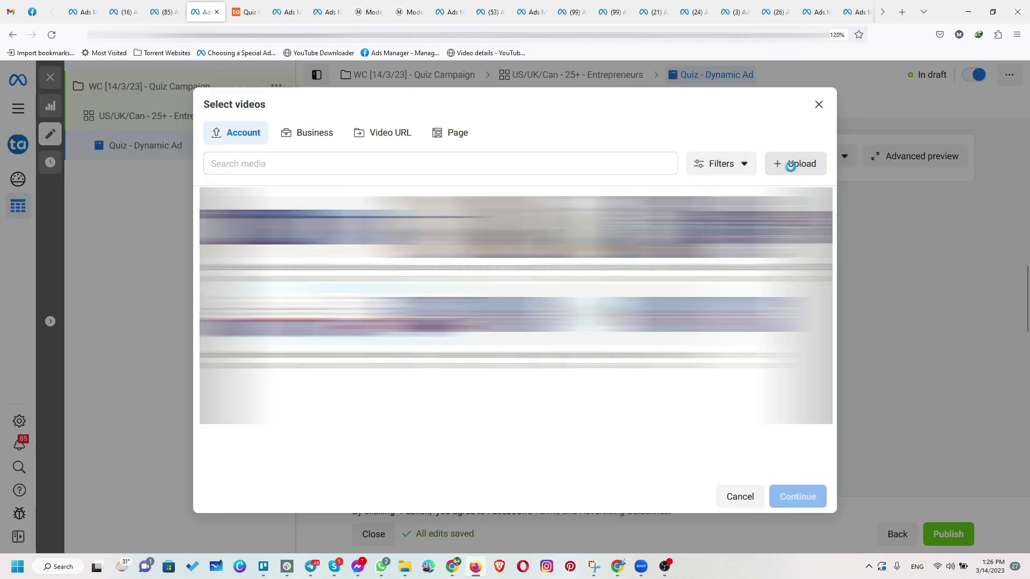
{"action": "left_click", "coordinate": [791, 166]}
{"action": "double_click", "coordinate": [171, 126]}
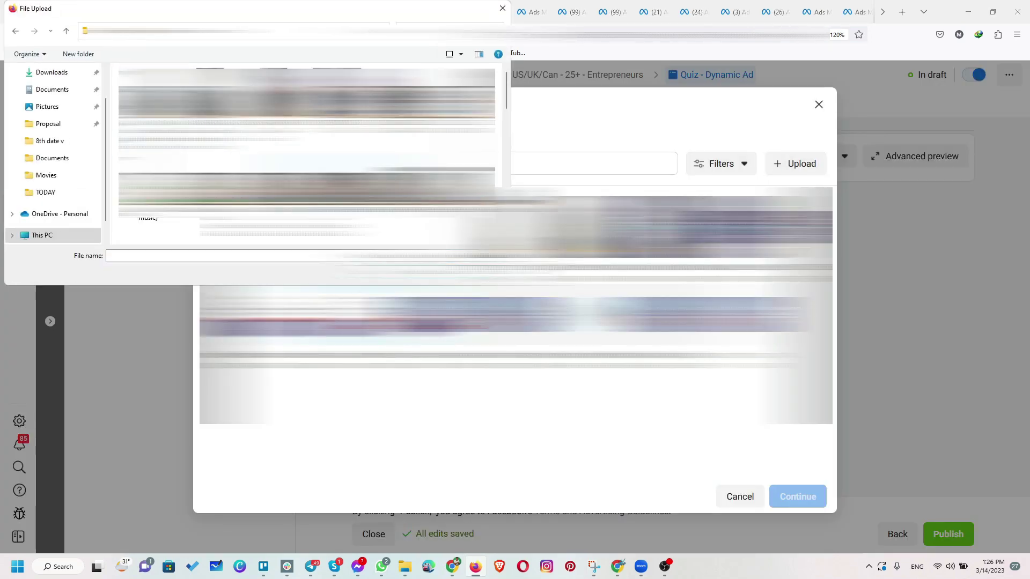
{"action": "scroll", "coordinate": [307, 153], "scroll_direction": "down", "scroll_amount": 3}
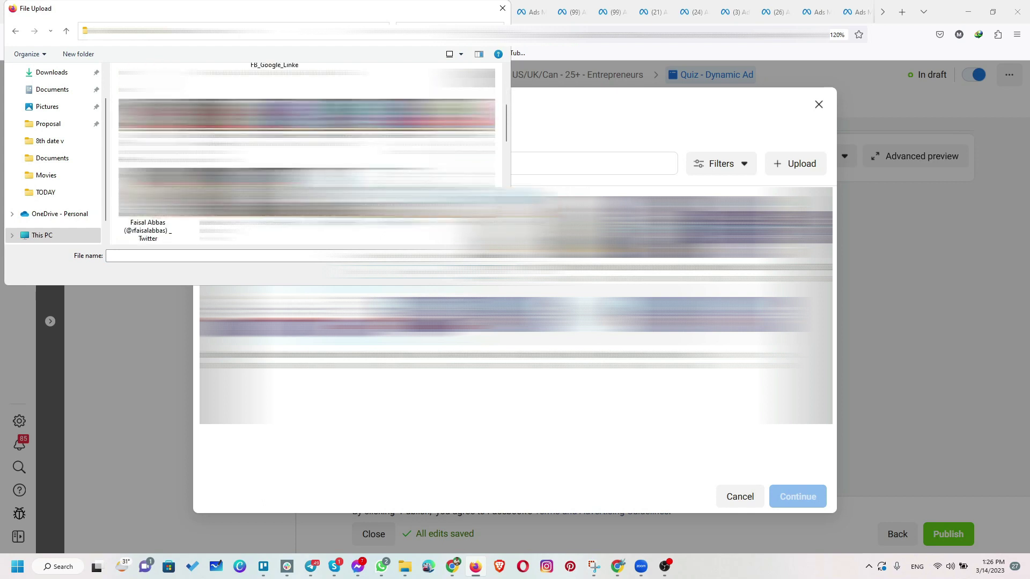
{"action": "scroll", "coordinate": [307, 153], "scroll_direction": "down", "scroll_amount": 5}
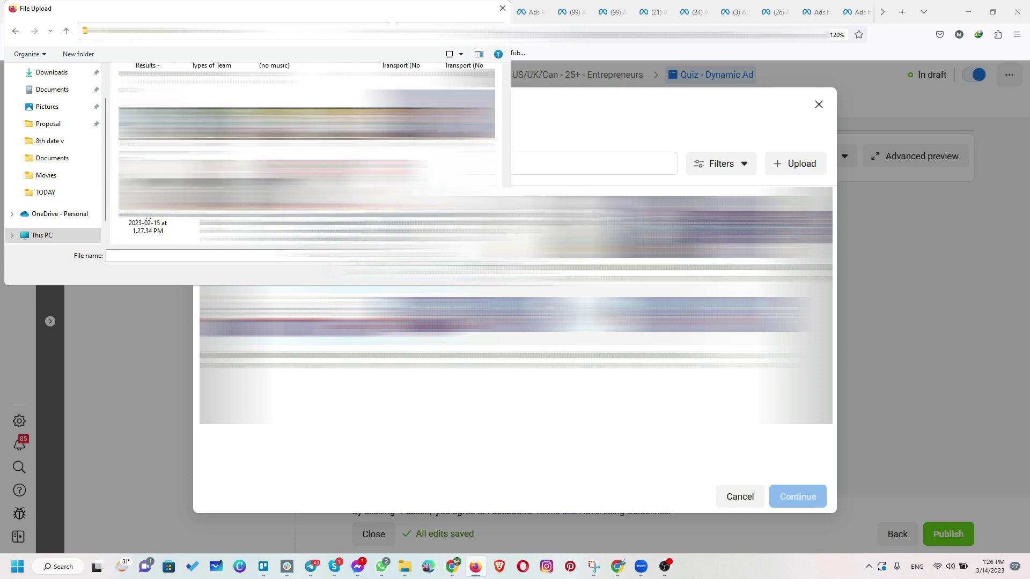
{"action": "left_click", "coordinate": [868, 567]}
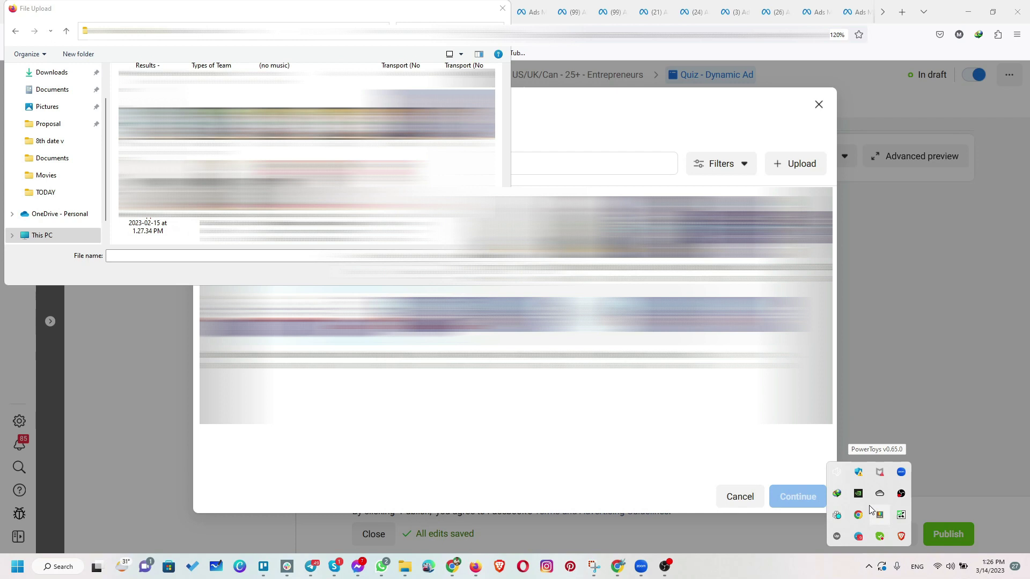
{"action": "double_click", "coordinate": [840, 501]}
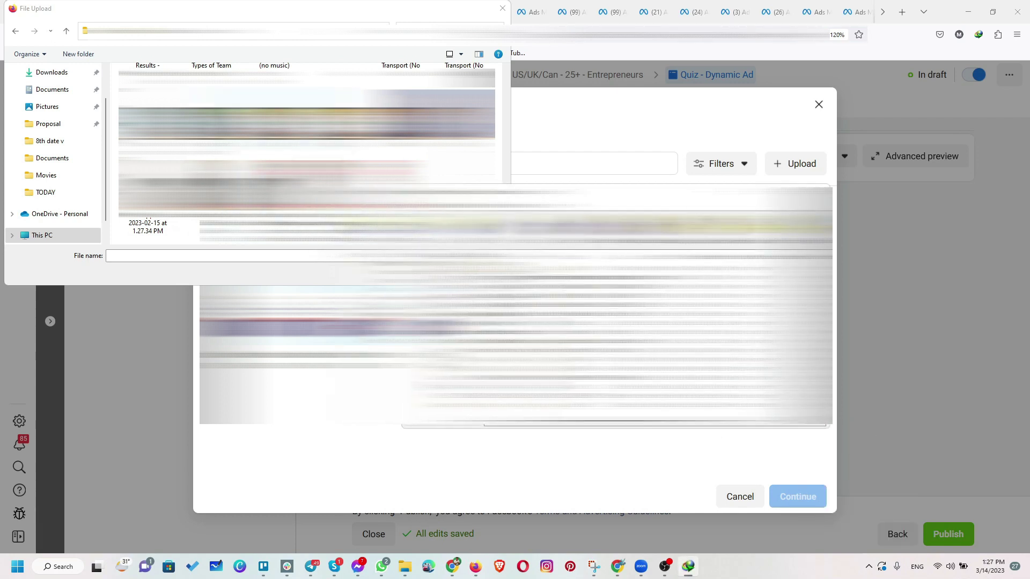
{"action": "type", "text": "vd 2"}
{"action": "left_click", "coordinate": [410, 119]}
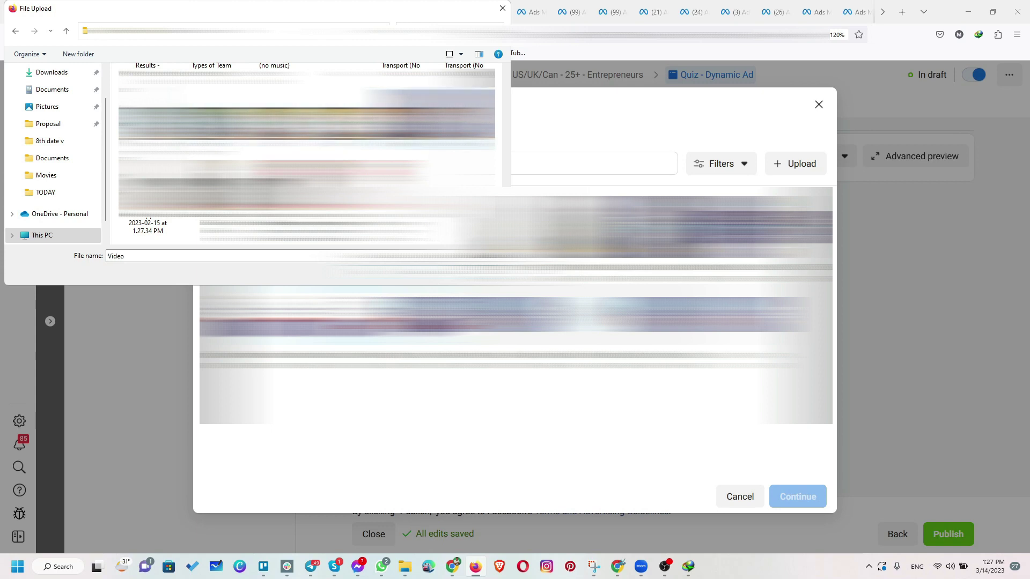
{"action": "left_click", "coordinate": [436, 272]}
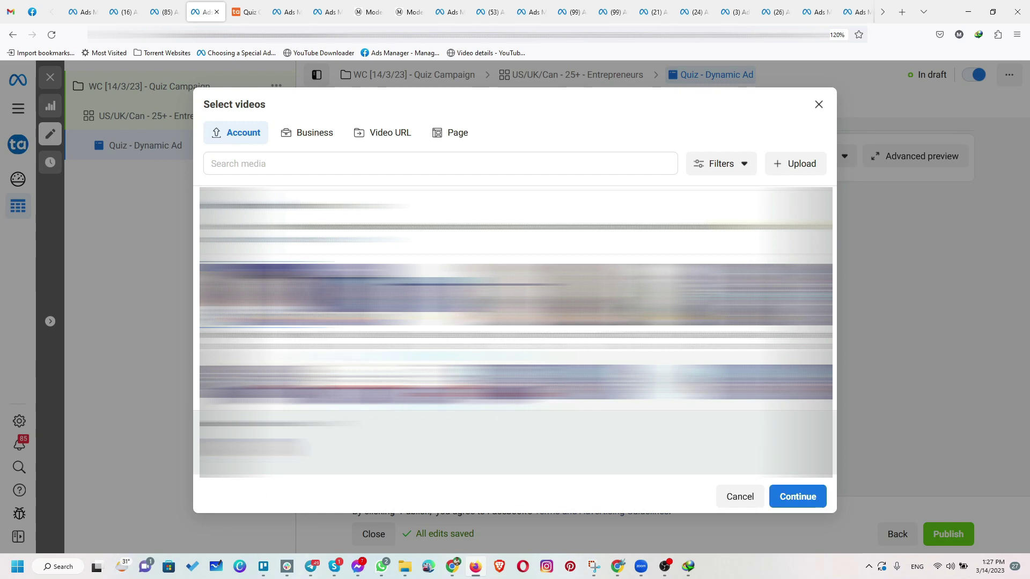
{"action": "left_click", "coordinate": [791, 501]}
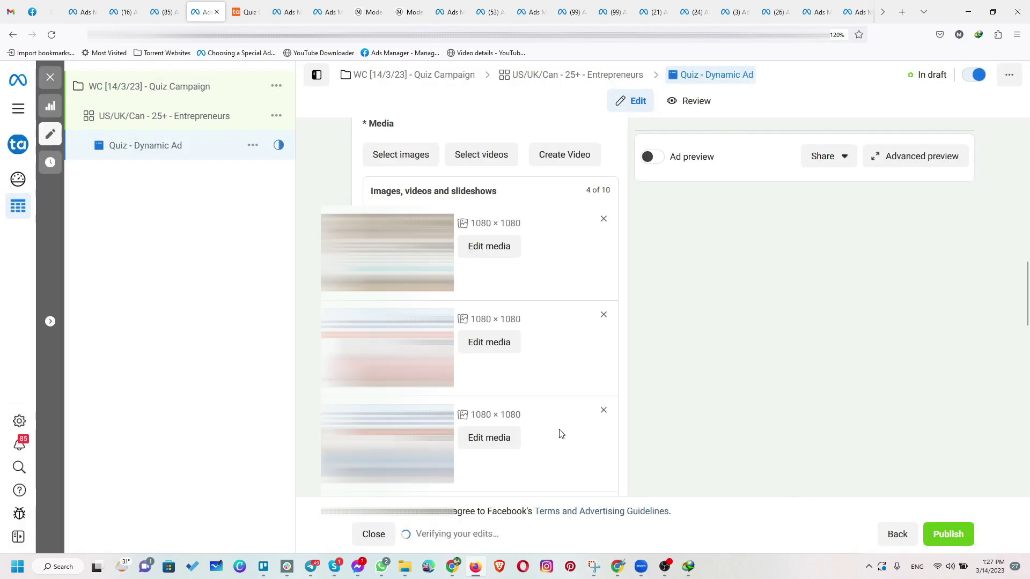
- Copy the Option 1 text with its link and hashtags from the "Quiz ads_ Lead generation" Google Docs document into the ad's primary text
{"action": "scroll", "coordinate": [553, 429], "scroll_direction": "down", "scroll_amount": 1}
{"action": "scroll", "coordinate": [546, 426], "scroll_direction": "down", "scroll_amount": 2}
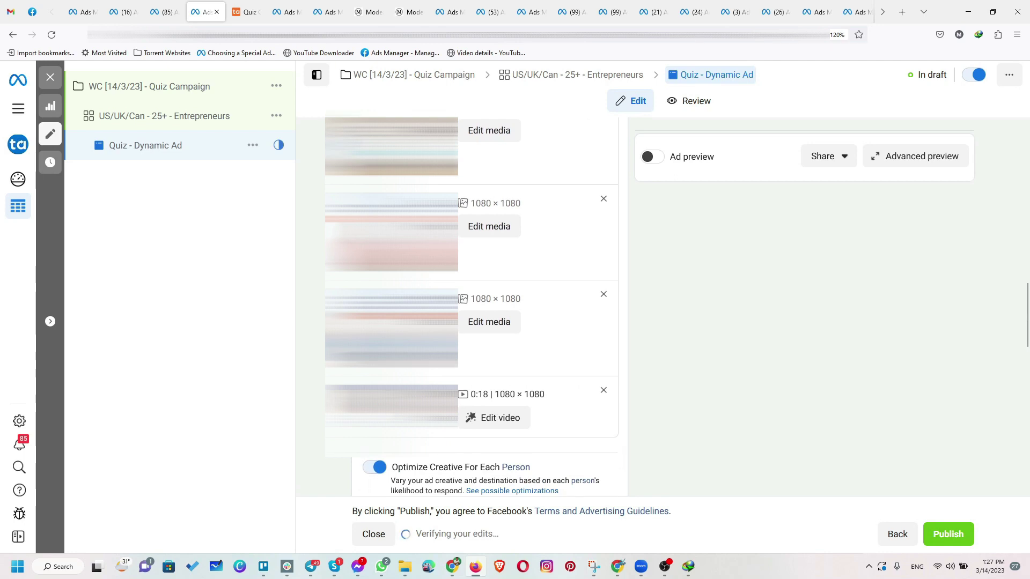
{"action": "scroll", "coordinate": [472, 305], "scroll_direction": "down", "scroll_amount": 2}
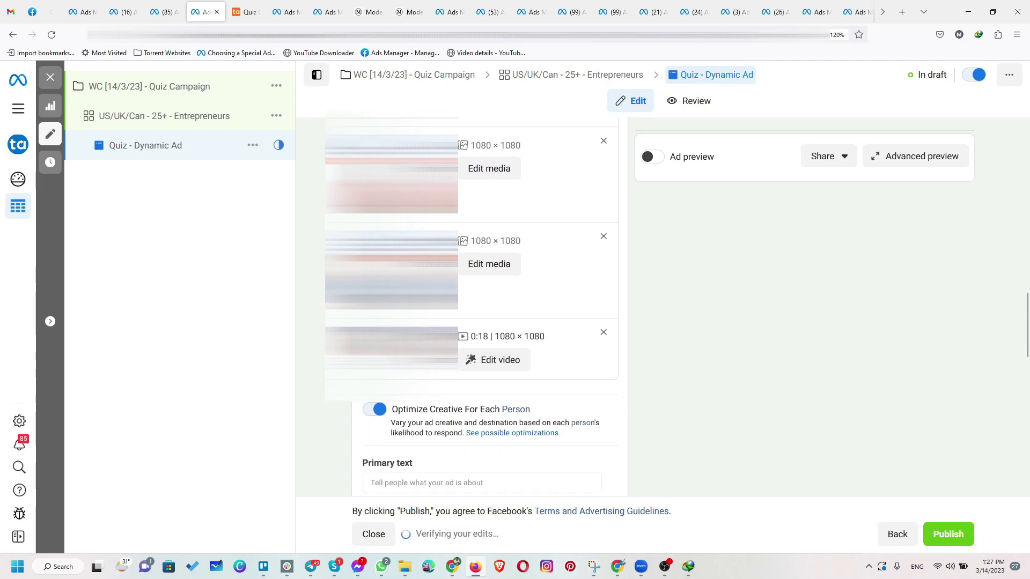
{"action": "scroll", "coordinate": [508, 138], "scroll_direction": "up", "scroll_amount": 4}
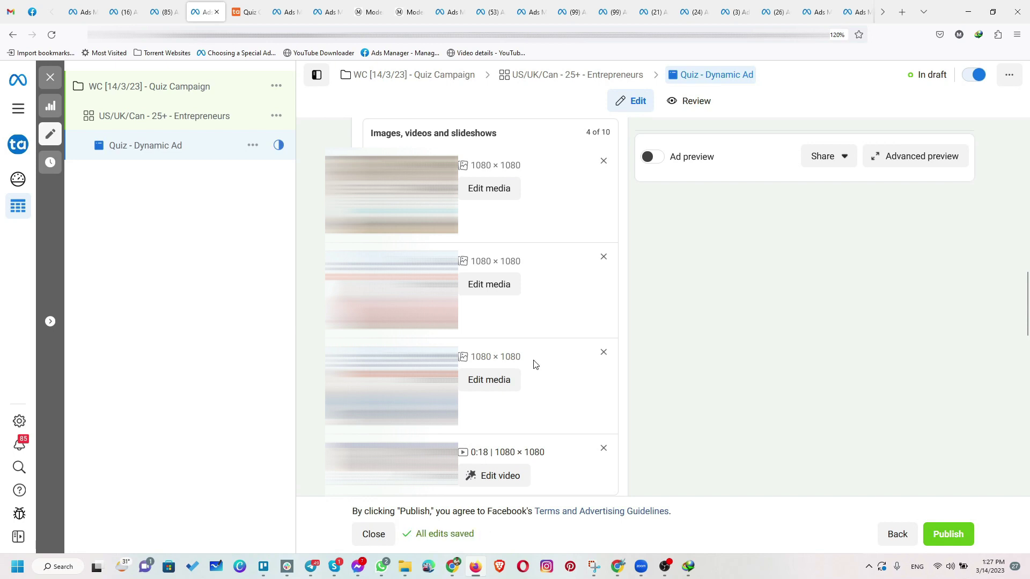
{"action": "scroll", "coordinate": [534, 364], "scroll_direction": "down", "scroll_amount": 10}
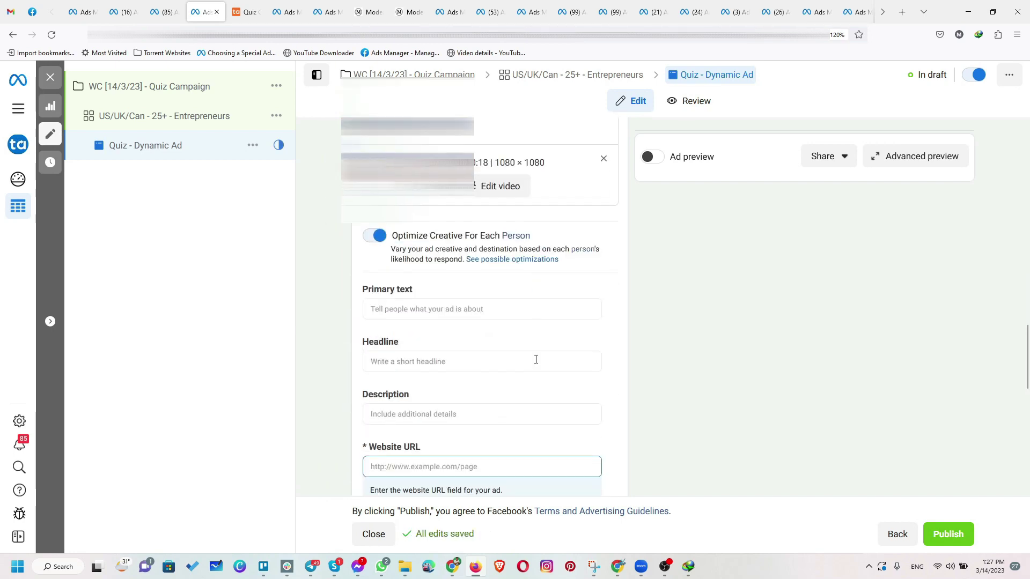
{"action": "left_click", "coordinate": [496, 310]}
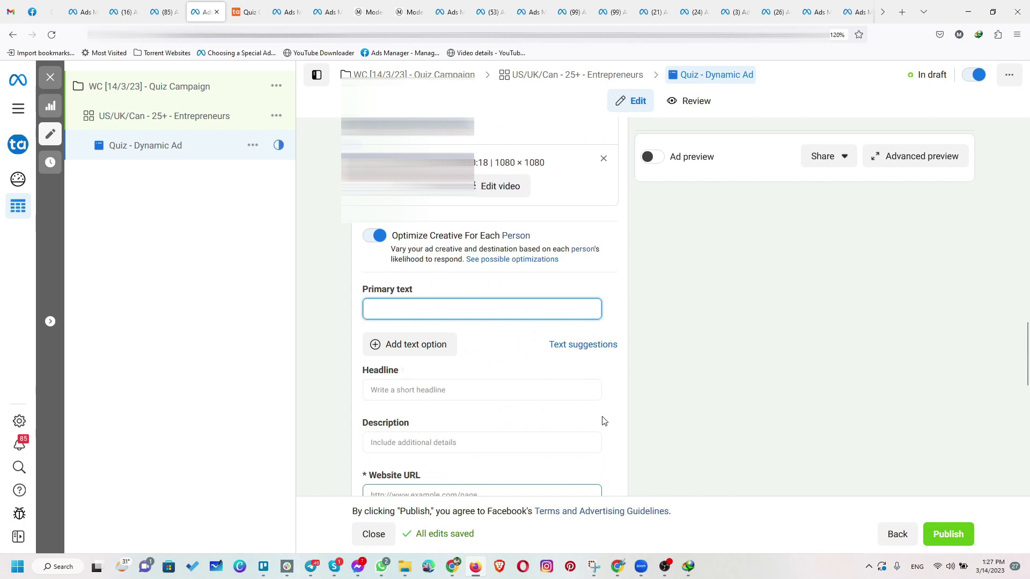
{"action": "left_click", "coordinate": [613, 572]}
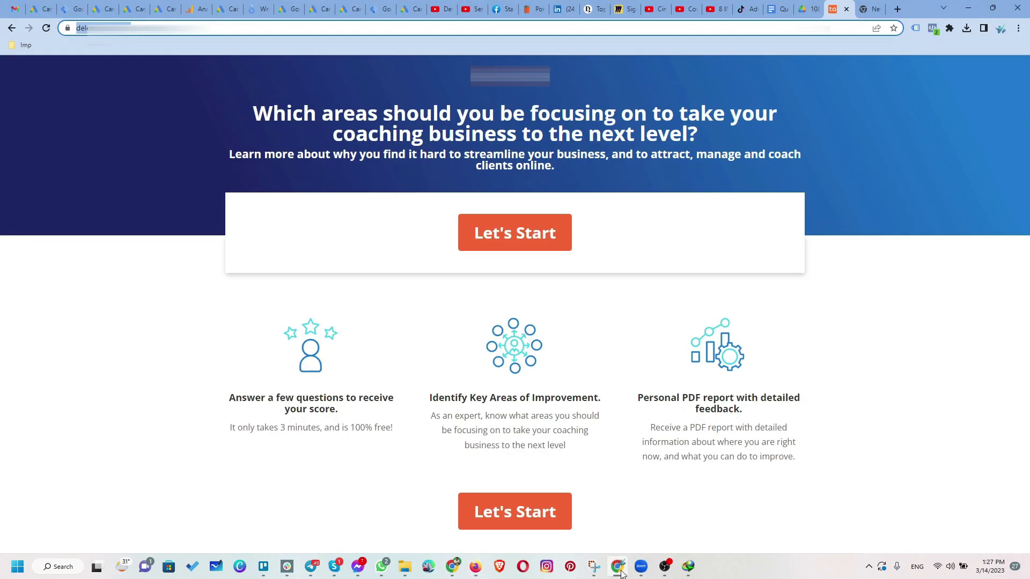
{"action": "left_click", "coordinate": [774, 9]}
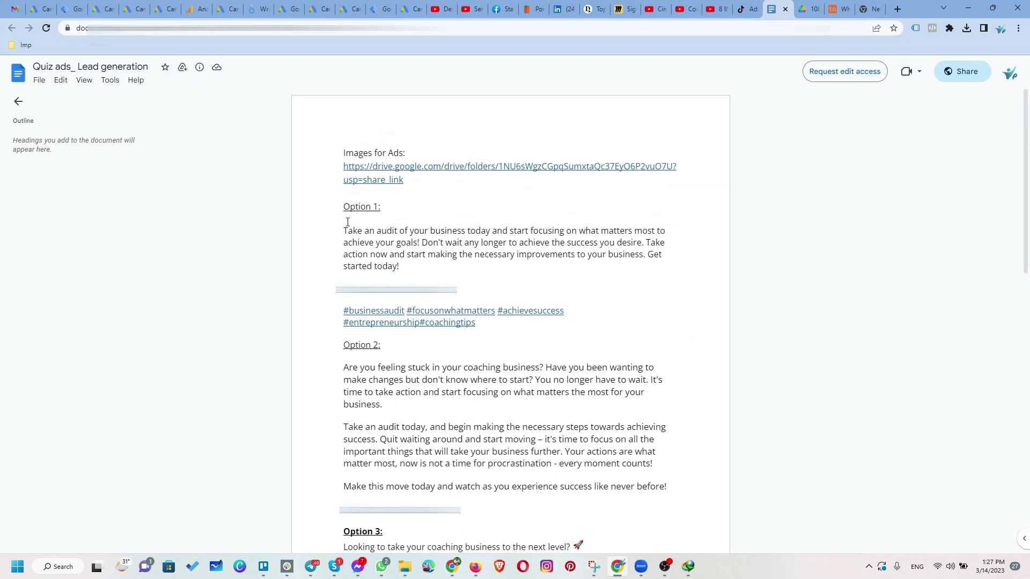
{"action": "left_click_drag", "start_coordinate": [342, 229], "coordinate": [493, 324]}
{"action": "key", "text": "ctrl+c"}
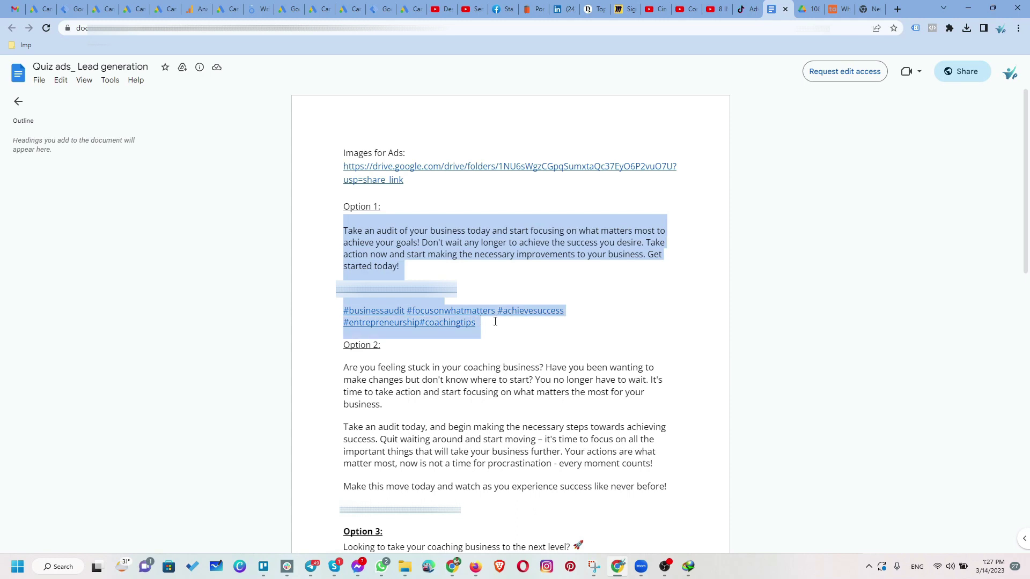
{"action": "left_click", "coordinate": [476, 567]}
{"action": "key", "text": "ctrl+v"}
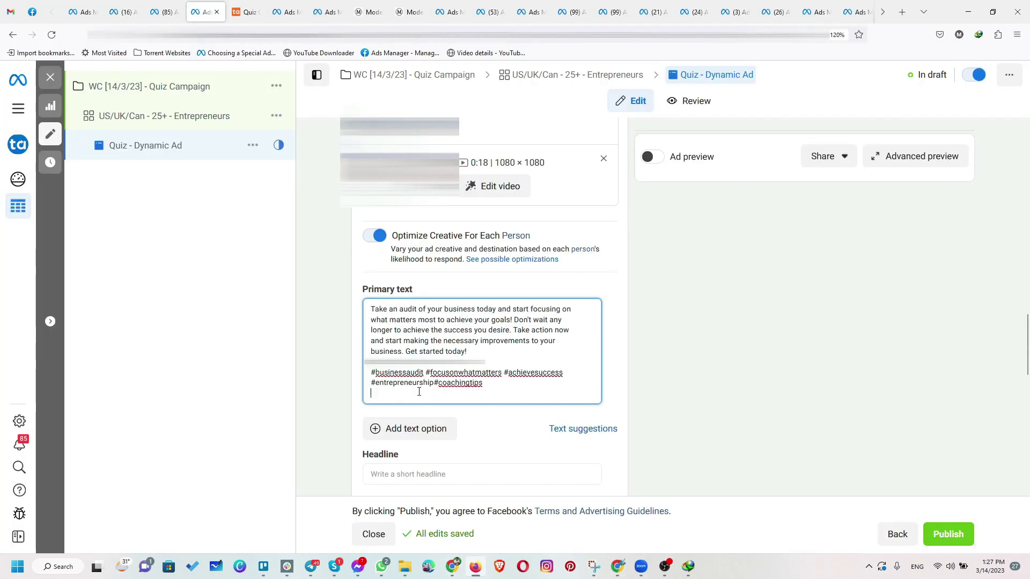
- Remove the trailing empty line from the primary text and put blank lines before and after its link
{"action": "key", "text": "BackSpace"}
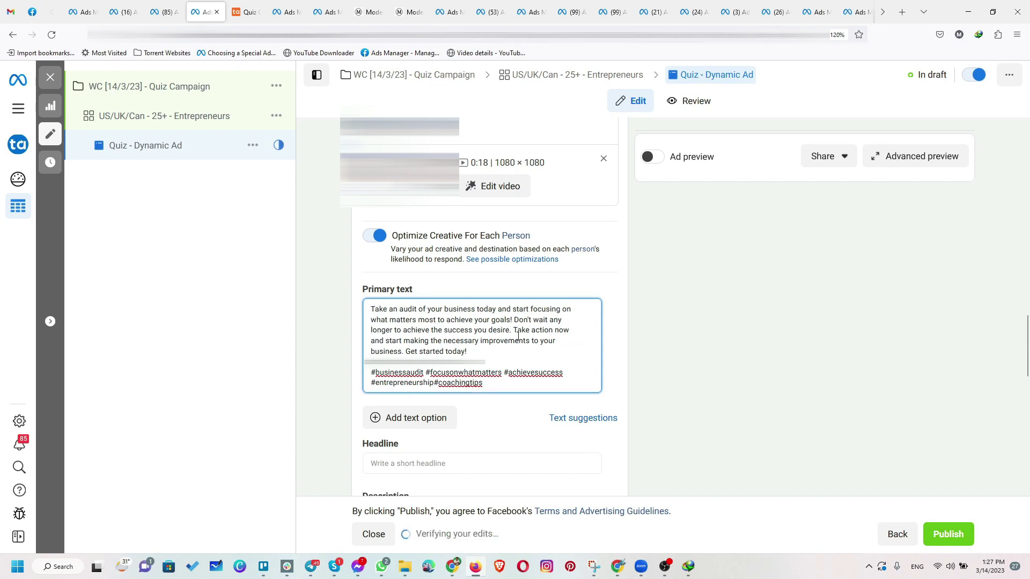
{"action": "left_click", "coordinate": [474, 351]}
{"action": "key", "text": "BackSpace"}
{"action": "key", "text": "Return"}
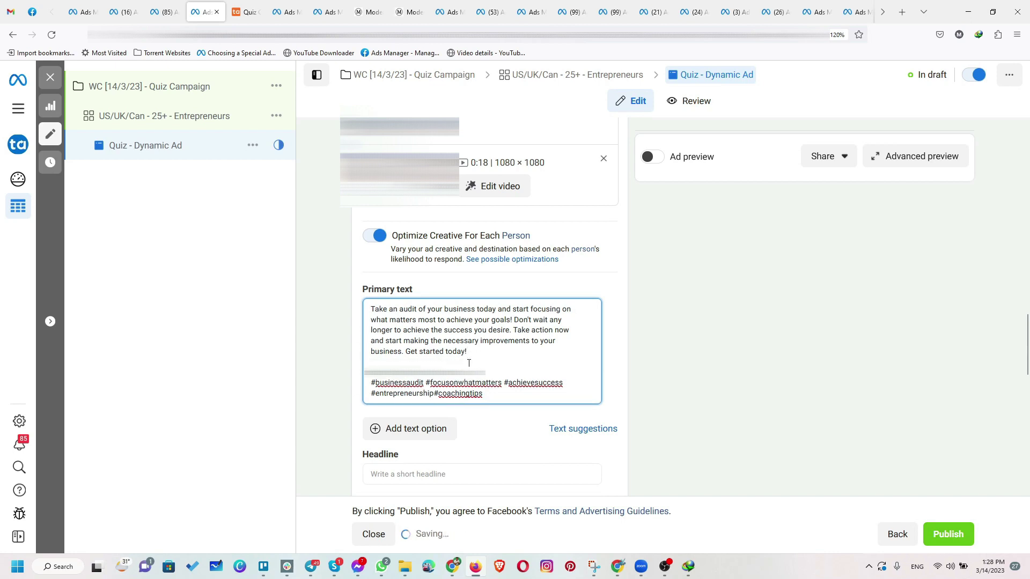
{"action": "key", "text": "Return"}
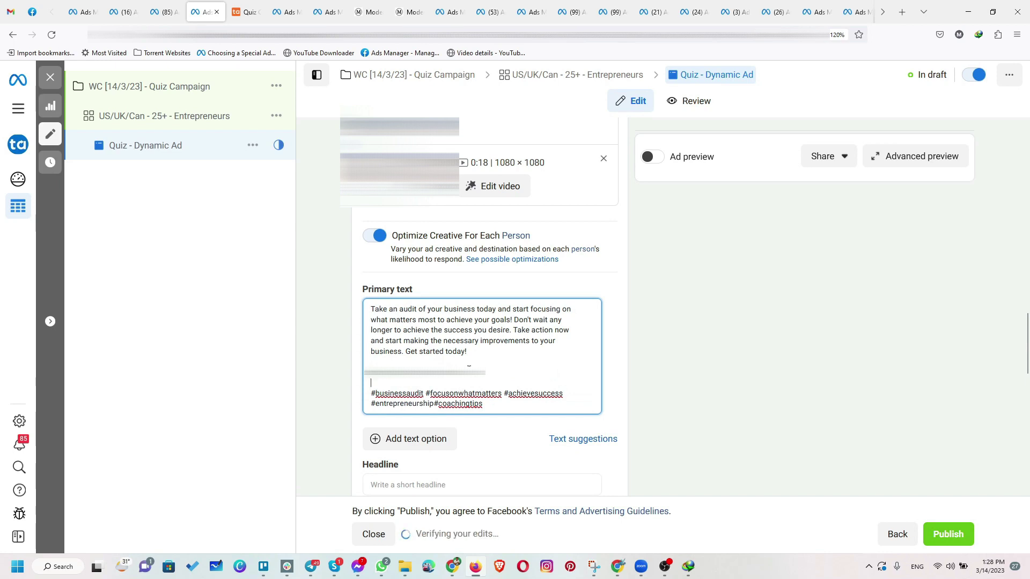
- Add a second primary text option and fill it with the Option 2 text and link from the Google Docs document
{"action": "left_click", "coordinate": [401, 447]}
{"action": "scroll", "coordinate": [477, 385], "scroll_direction": "down", "scroll_amount": 2}
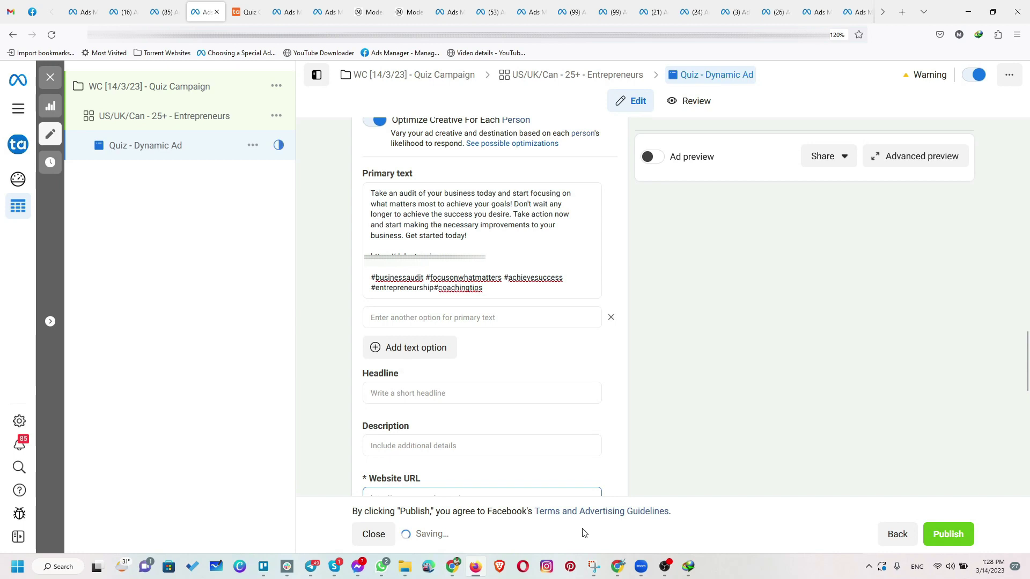
{"action": "left_click", "coordinate": [595, 515]}
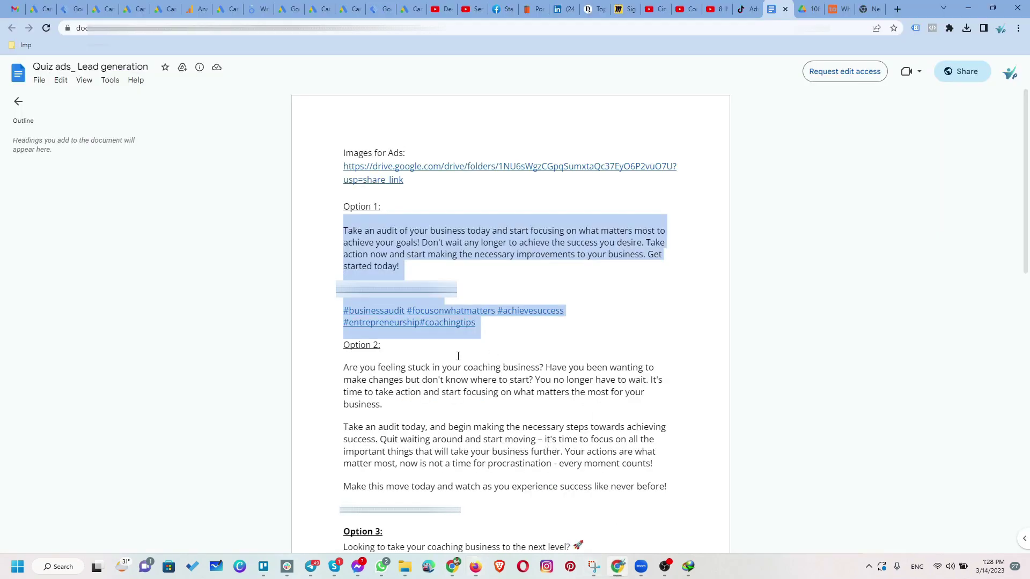
{"action": "left_click_drag", "start_coordinate": [345, 372], "coordinate": [462, 510]}
{"action": "key", "text": "ctrl+c"}
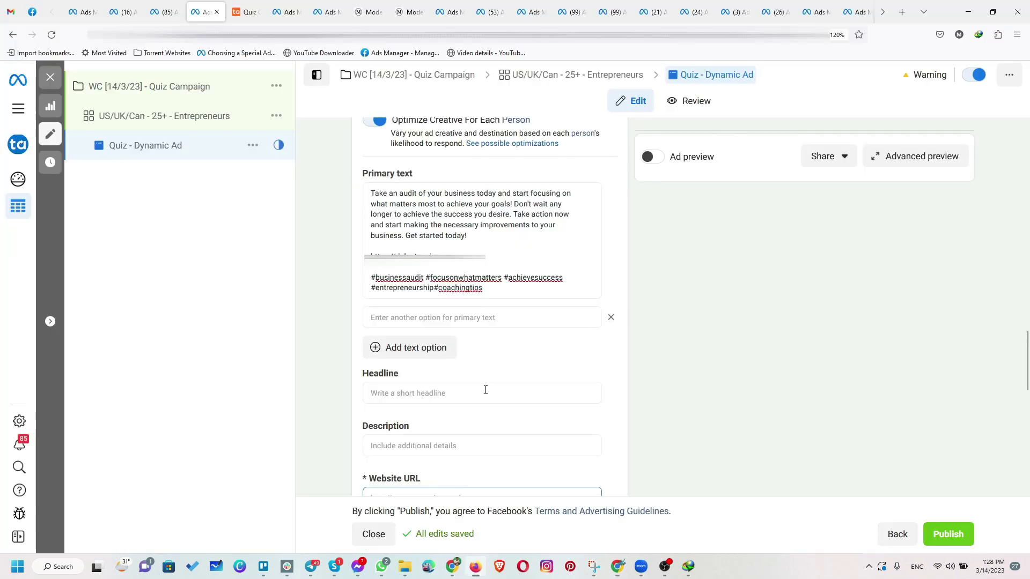
{"action": "left_click", "coordinate": [477, 566]}
{"action": "left_click", "coordinate": [455, 322]}
{"action": "key", "text": "ctrl+v"}
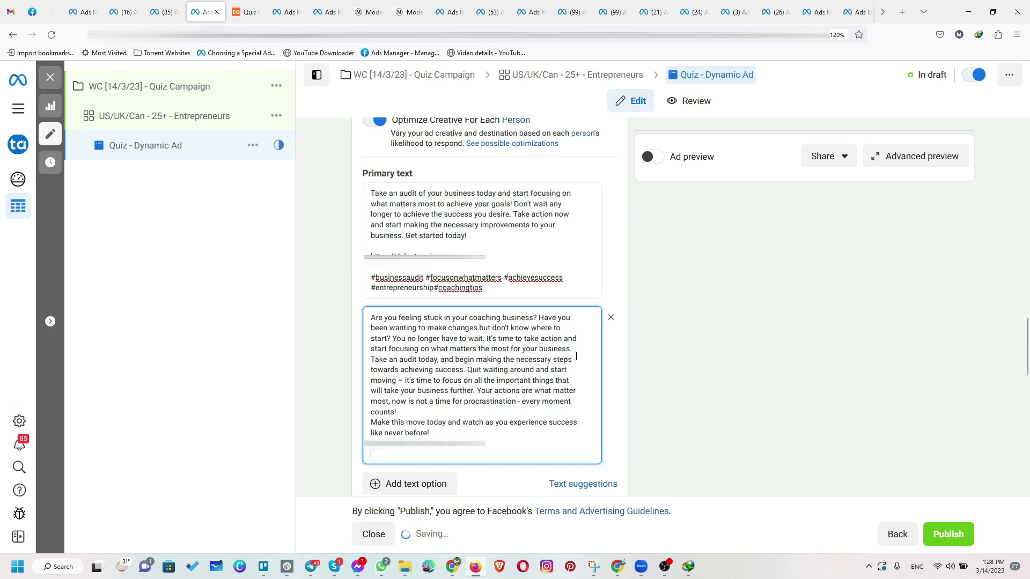
- Insert blank lines between the paragraphs and before the link in the second primary text
{"action": "left_click", "coordinate": [580, 345]}
{"action": "key", "text": "Return"}
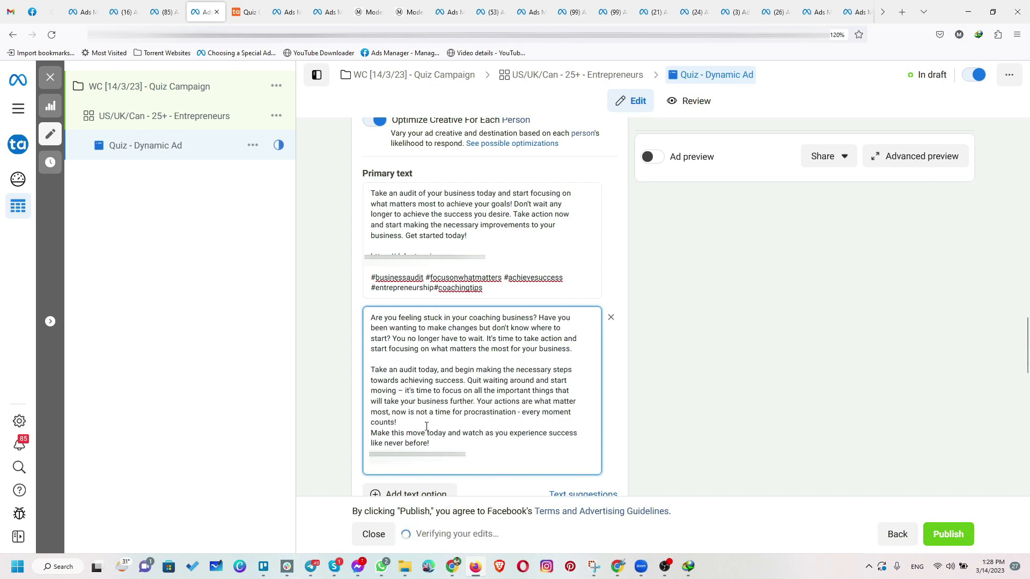
{"action": "left_click", "coordinate": [405, 424]}
{"action": "key", "text": "Return"}
{"action": "left_click", "coordinate": [447, 450]}
{"action": "key", "text": "Return"}
- Add a third primary text option and fill it with the Option 3 text and link from the Google Docs document
{"action": "scroll", "coordinate": [440, 412], "scroll_direction": "down", "scroll_amount": 3}
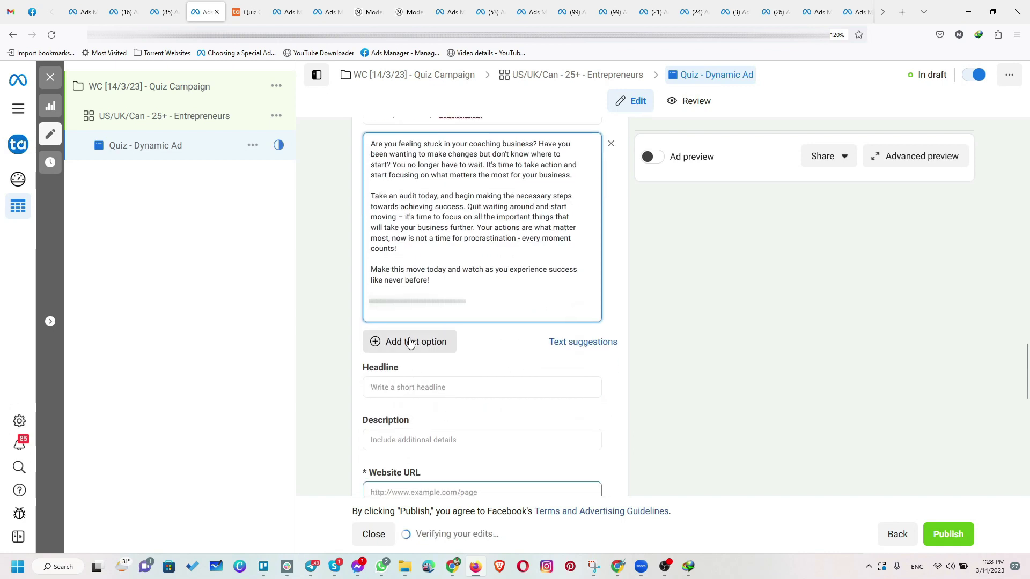
{"action": "left_click", "coordinate": [410, 340]}
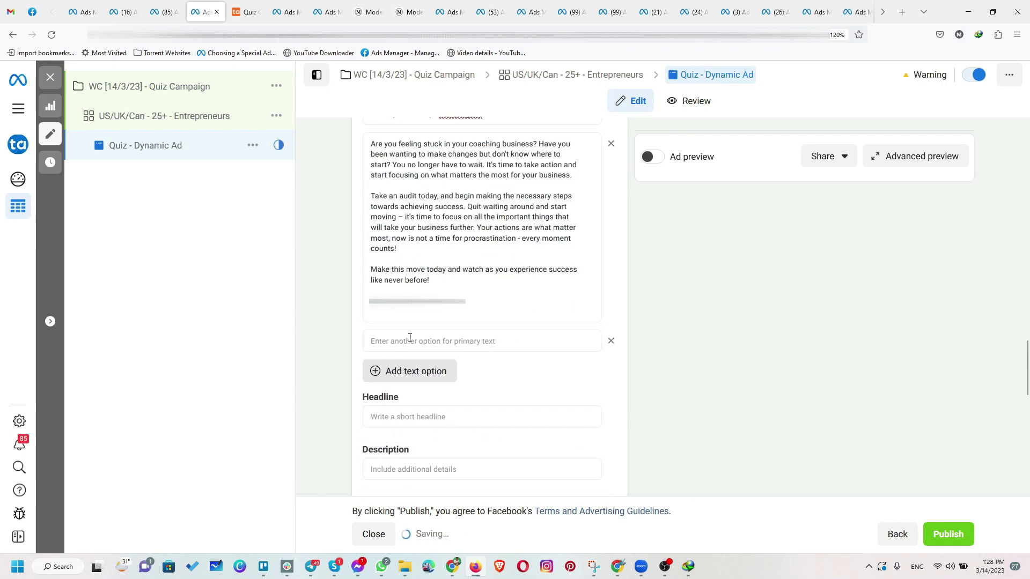
{"action": "left_click", "coordinate": [616, 572]}
{"action": "scroll", "coordinate": [408, 317], "scroll_direction": "down", "scroll_amount": 6}
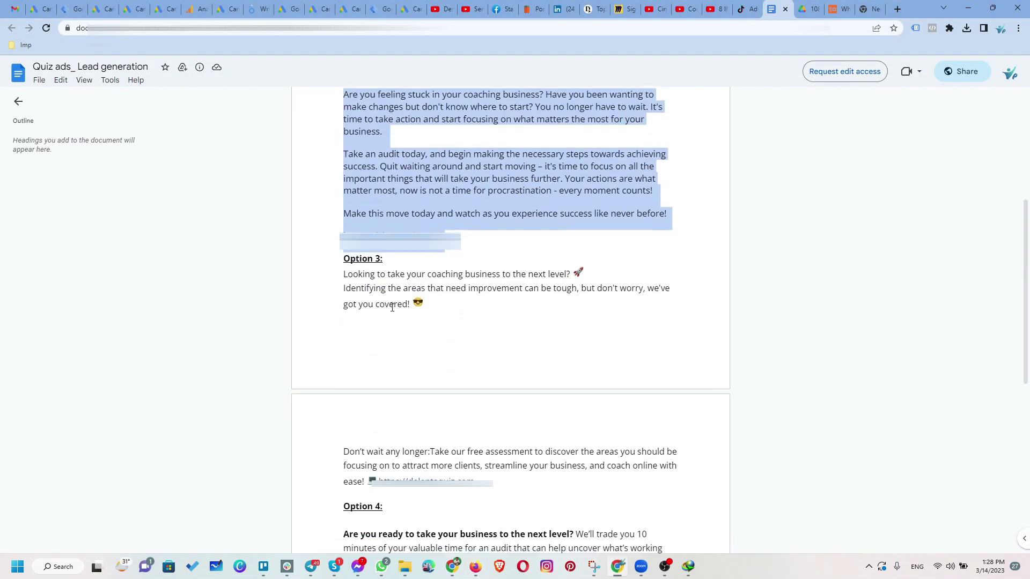
{"action": "left_click_drag", "start_coordinate": [346, 227], "coordinate": [472, 451]}
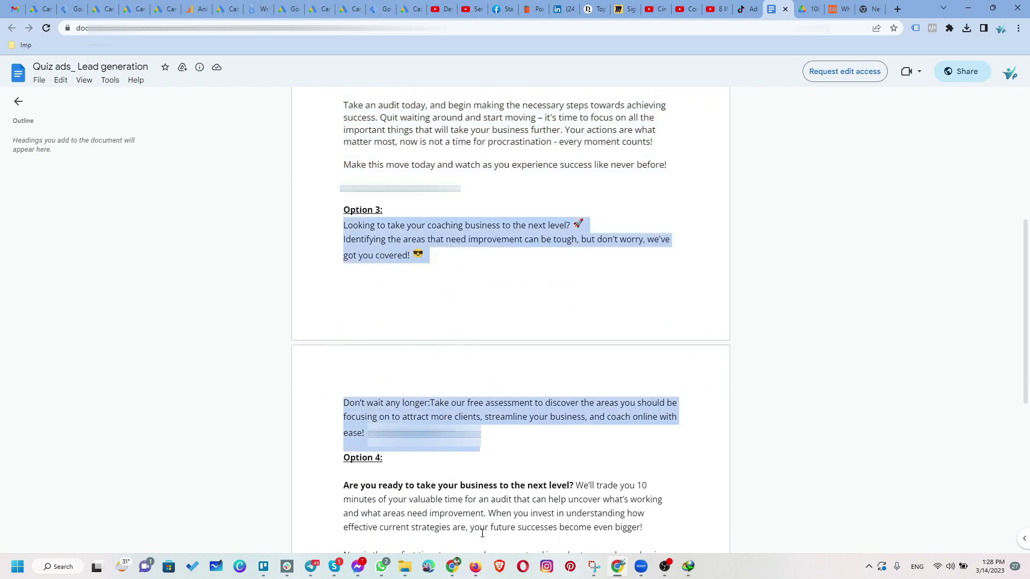
{"action": "left_click", "coordinate": [475, 567]}
{"action": "left_click", "coordinate": [445, 343]}
{"action": "key", "text": "ctrl+v"}
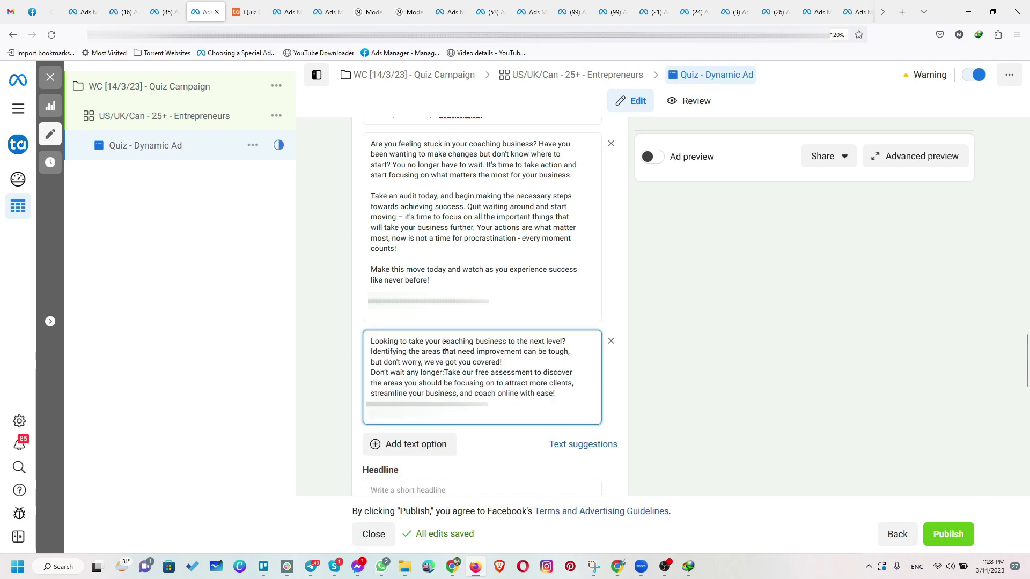
- Insert blank lines between the two paragraphs and before the link in the third primary text
{"action": "left_click", "coordinate": [507, 363]}
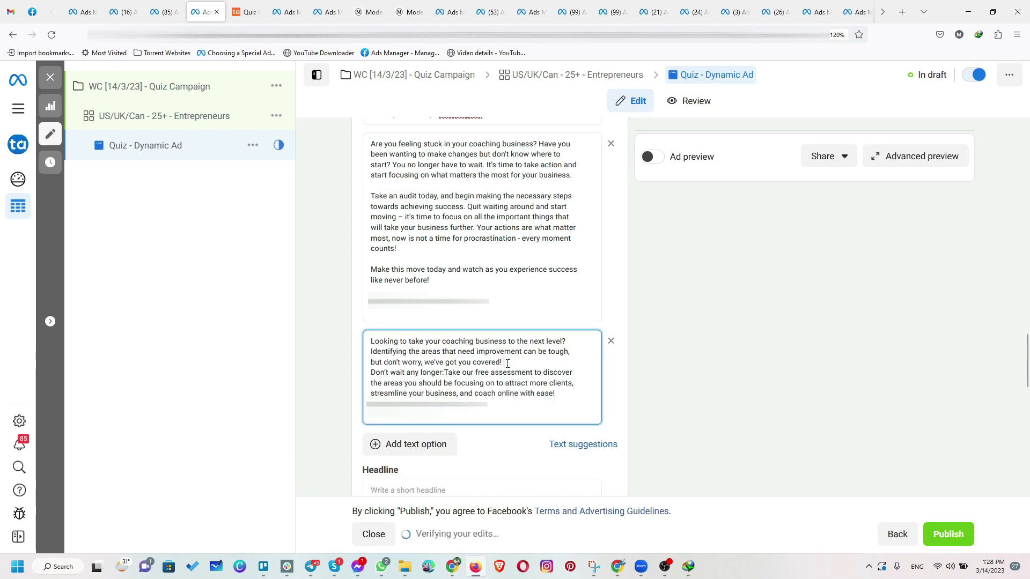
{"action": "key", "text": "Return"}
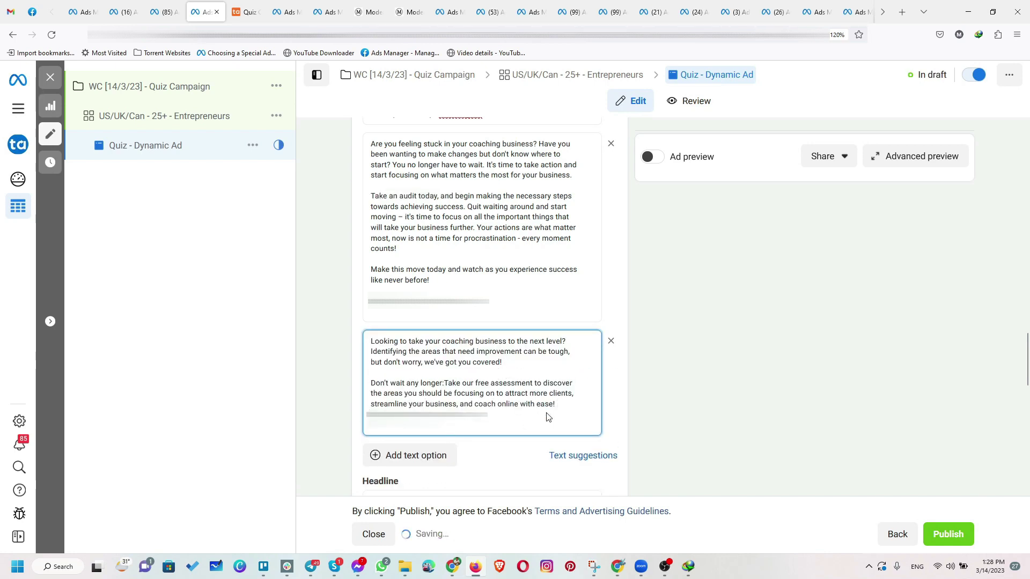
{"action": "left_click", "coordinate": [556, 406]}
{"action": "key", "text": "Return"}
{"action": "scroll", "coordinate": [438, 445], "scroll_direction": "down", "scroll_amount": 1}
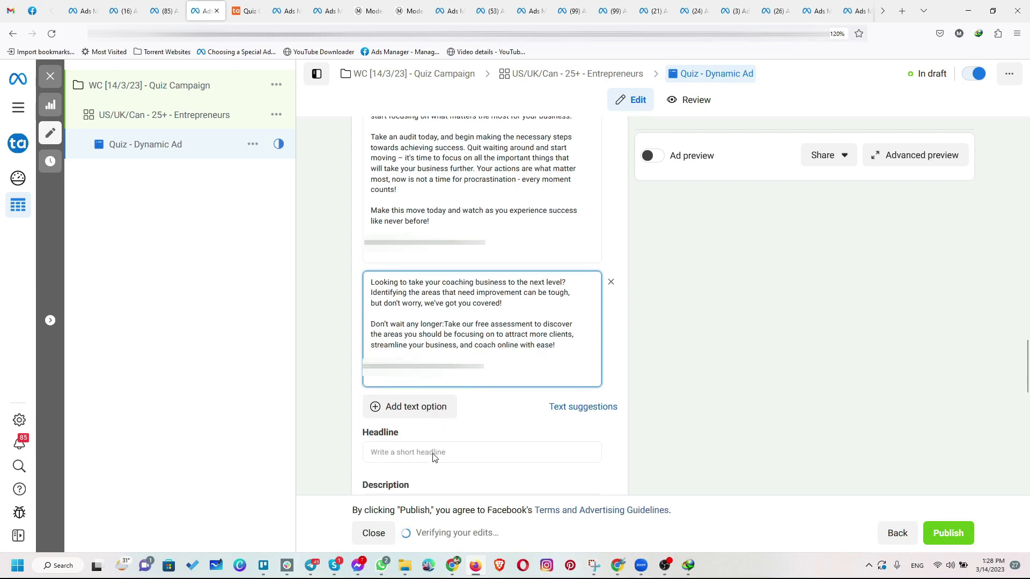
- Add a fourth primary text option and fill it with the Option 4 text and link from the Google Docs document
{"action": "left_click", "coordinate": [430, 412]}
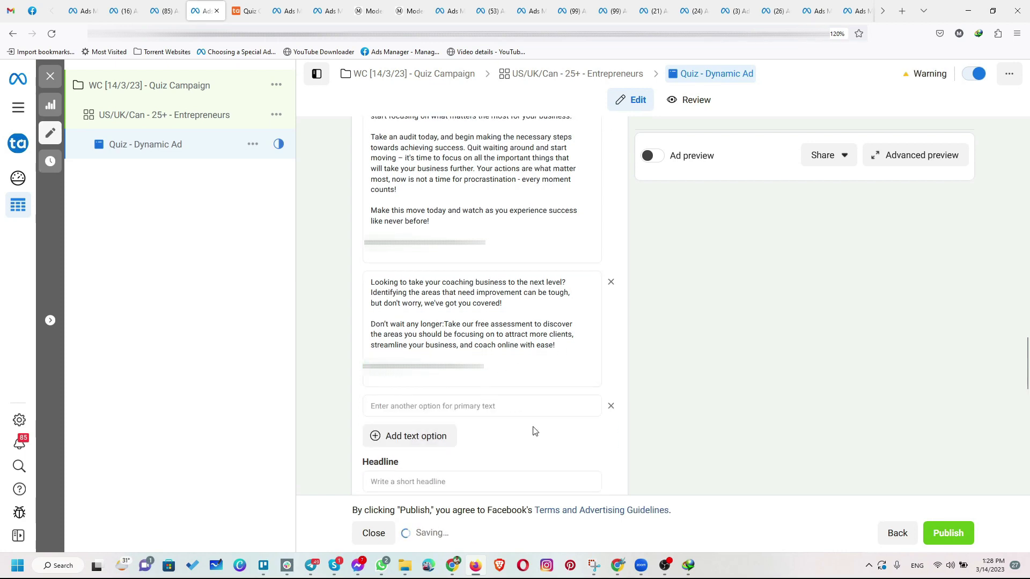
{"action": "left_click", "coordinate": [616, 566]}
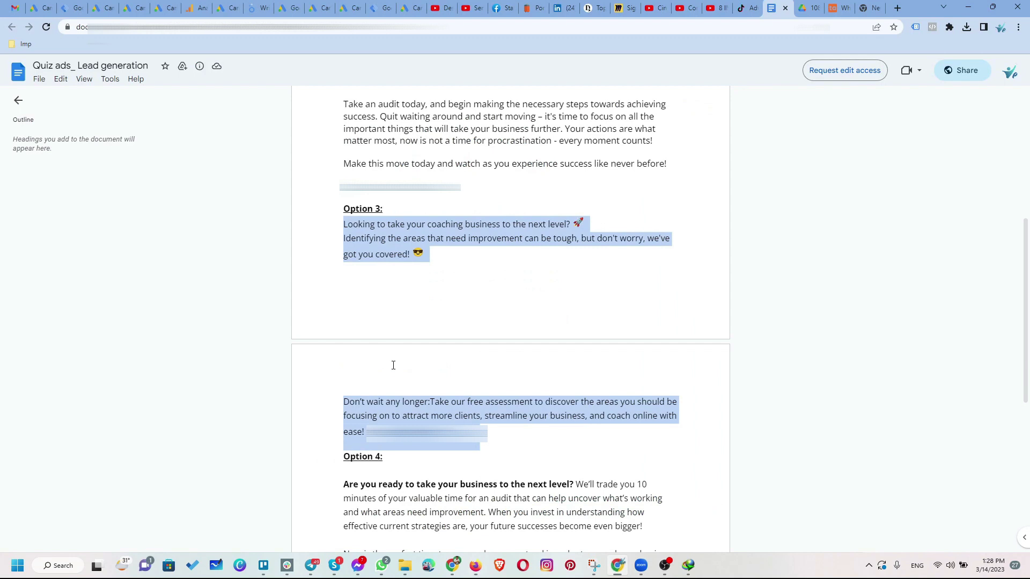
{"action": "scroll", "coordinate": [393, 366], "scroll_direction": "down", "scroll_amount": 4}
{"action": "left_click_drag", "start_coordinate": [343, 270], "coordinate": [457, 446]}
{"action": "key", "text": "ctrl+c"}
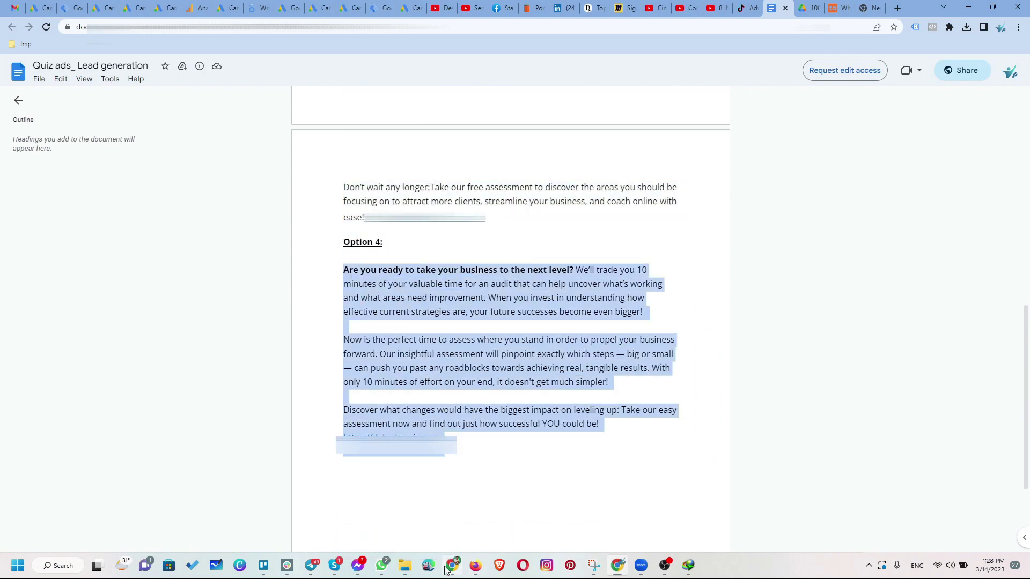
{"action": "mouse_move", "coordinate": [475, 566]}
{"action": "left_click", "coordinate": [461, 510]}
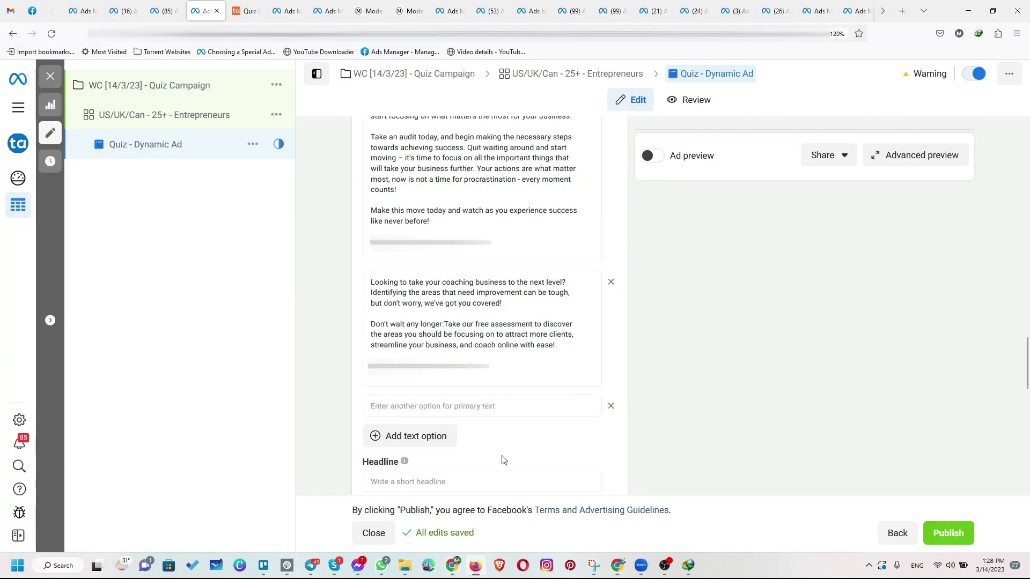
{"action": "left_click", "coordinate": [477, 406]}
{"action": "key", "text": "ctrl+v"}
{"action": "scroll", "coordinate": [477, 334], "scroll_direction": "down", "scroll_amount": 3}
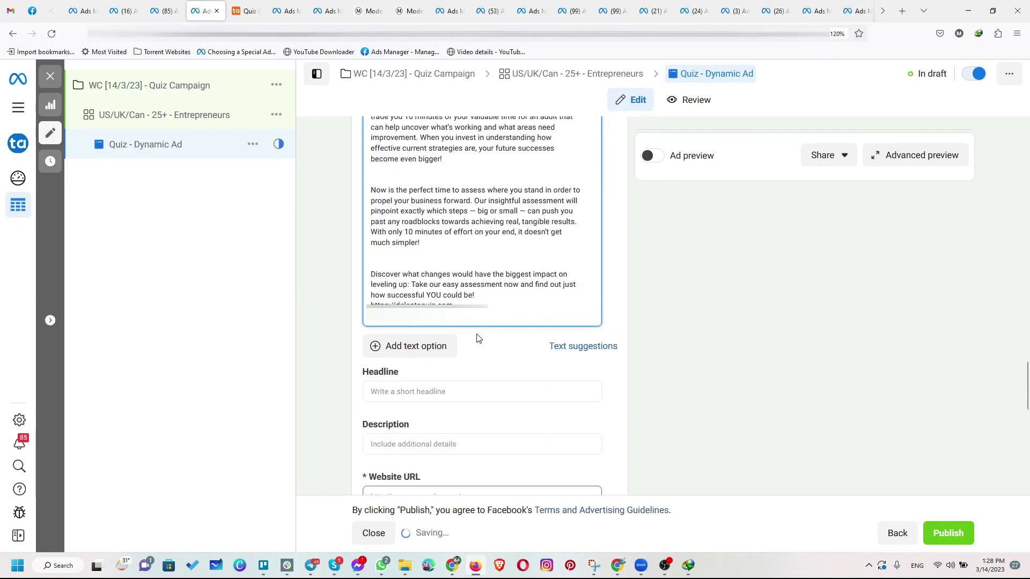
- Review the wording and spacing of all four primary text options in the ad
{"action": "scroll", "coordinate": [458, 299], "scroll_direction": "up", "scroll_amount": 10}
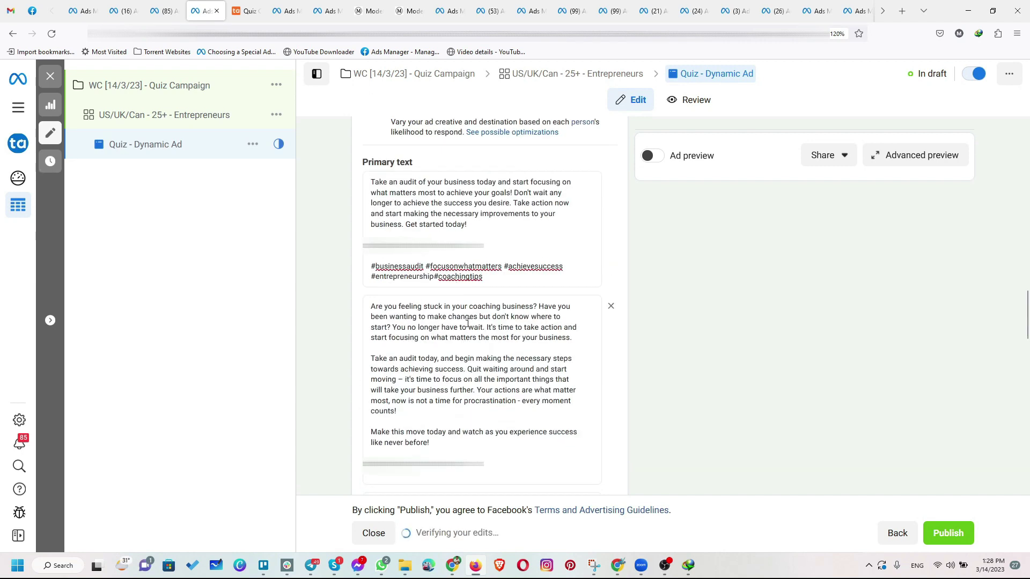
{"action": "scroll", "coordinate": [467, 322], "scroll_direction": "down", "scroll_amount": 4}
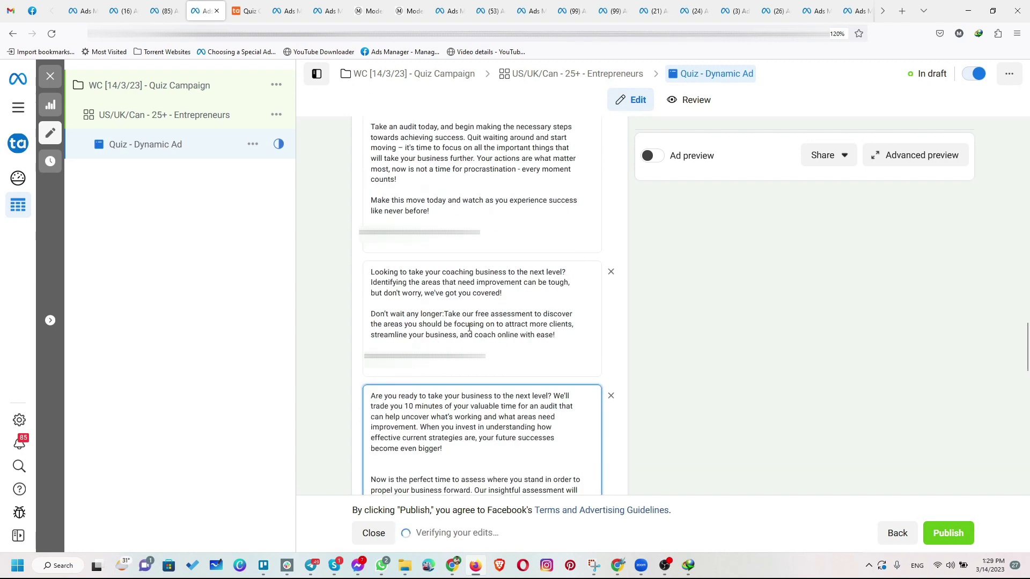
{"action": "scroll", "coordinate": [470, 327], "scroll_direction": "up", "scroll_amount": 5}
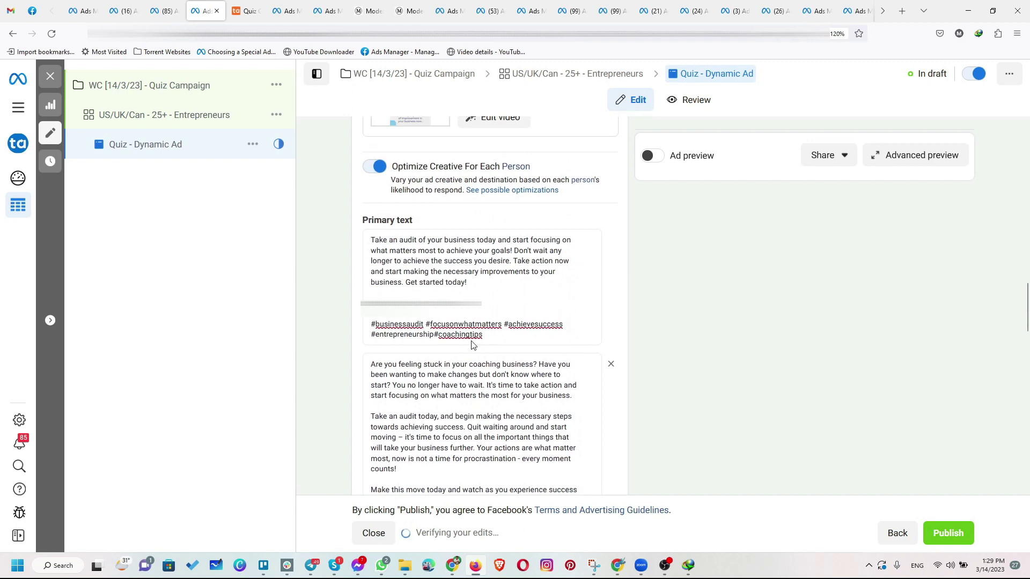
{"action": "scroll", "coordinate": [468, 330], "scroll_direction": "down", "scroll_amount": 3}
{"action": "scroll", "coordinate": [475, 328], "scroll_direction": "up", "scroll_amount": 3}
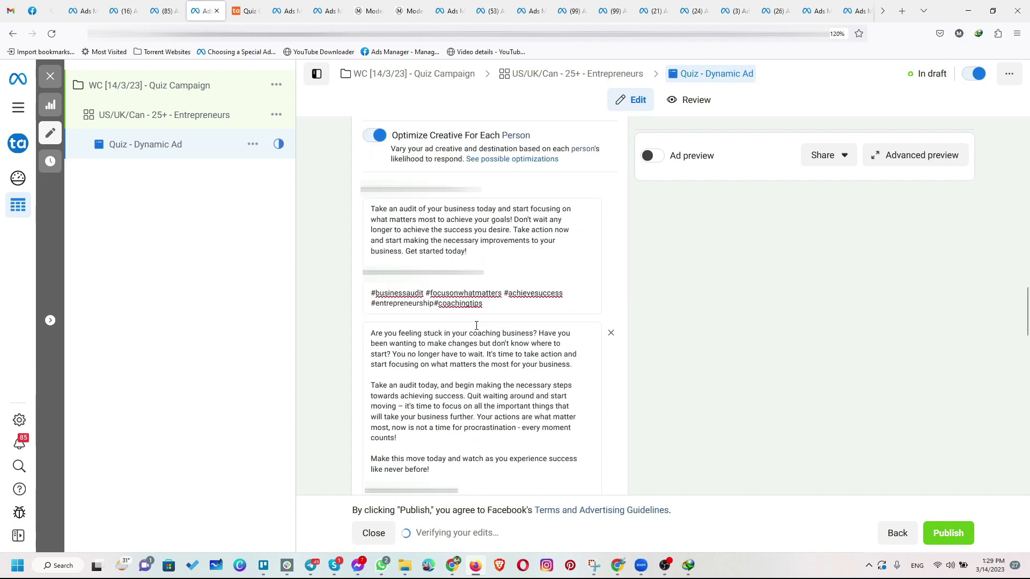
{"action": "scroll", "coordinate": [461, 278], "scroll_direction": "down", "scroll_amount": 4}
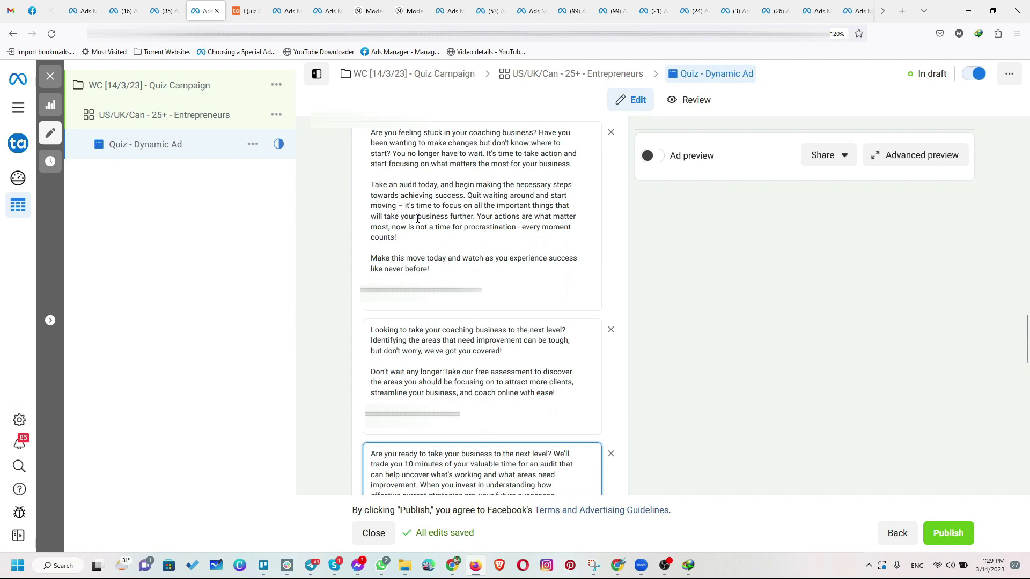
{"action": "scroll", "coordinate": [414, 235], "scroll_direction": "down", "scroll_amount": 1}
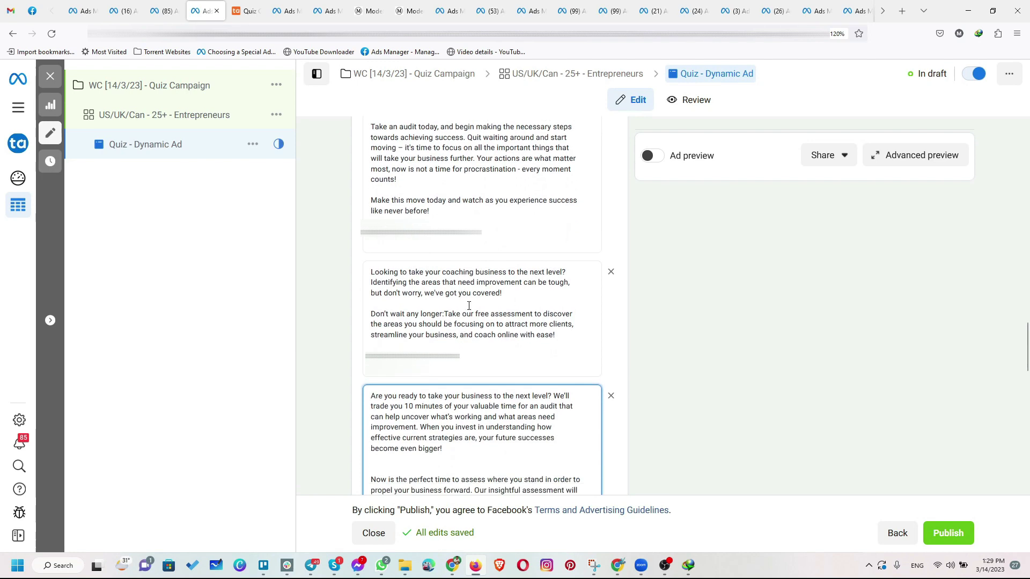
{"action": "scroll", "coordinate": [464, 336], "scroll_direction": "down", "scroll_amount": 3}
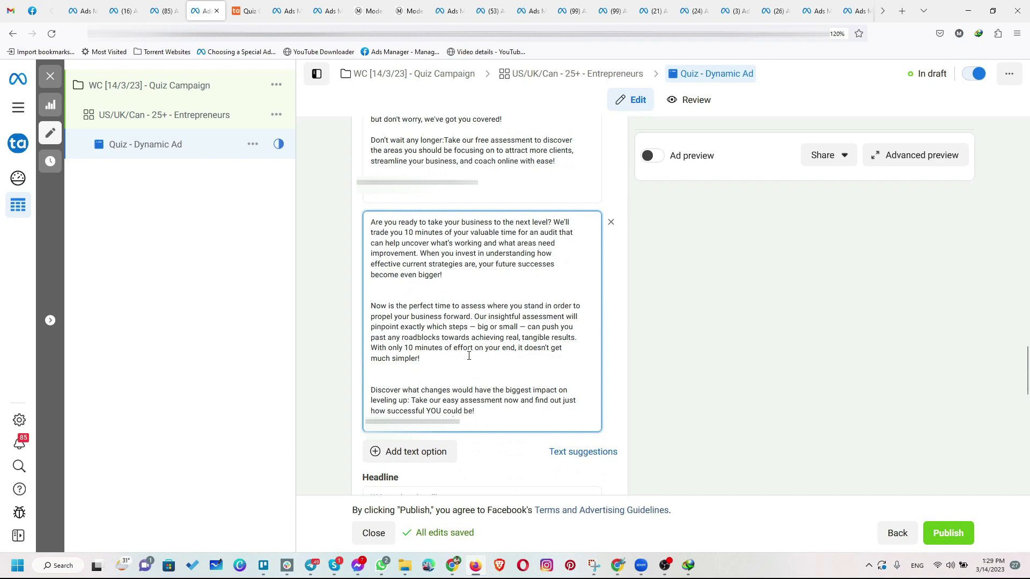
{"action": "scroll", "coordinate": [469, 355], "scroll_direction": "up", "scroll_amount": 2}
{"action": "scroll", "coordinate": [430, 394], "scroll_direction": "down", "scroll_amount": 4}
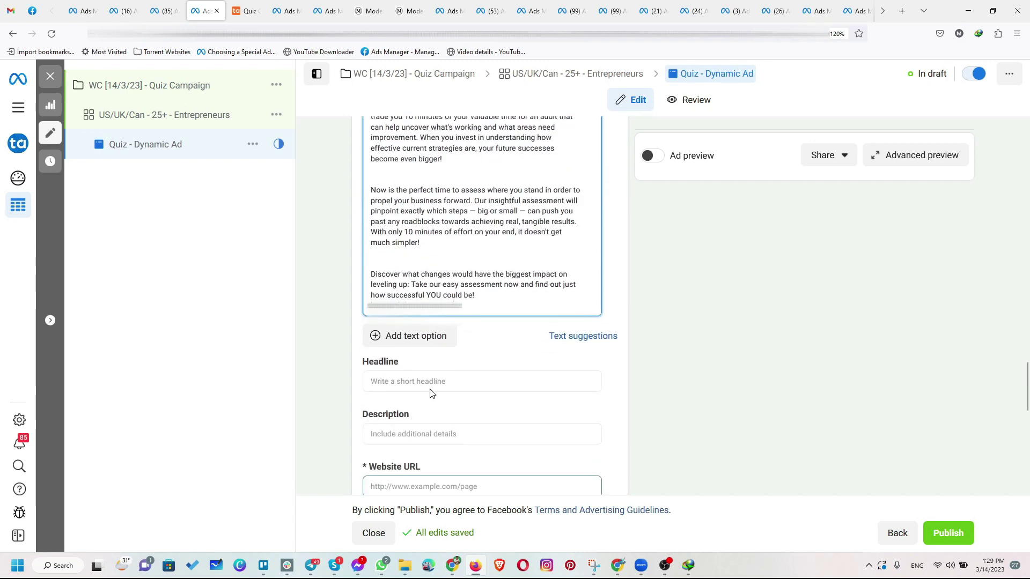
- Fill the headline with "Are you ready to take your business to the next level?" copied from the fourth primary text
{"action": "left_click", "coordinate": [429, 380]}
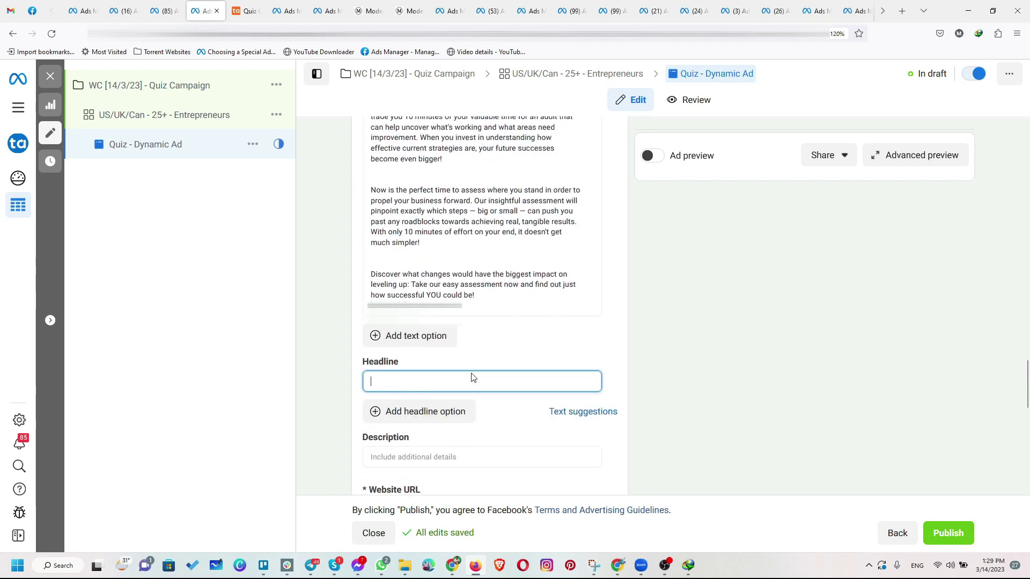
{"action": "left_click", "coordinate": [617, 567]}
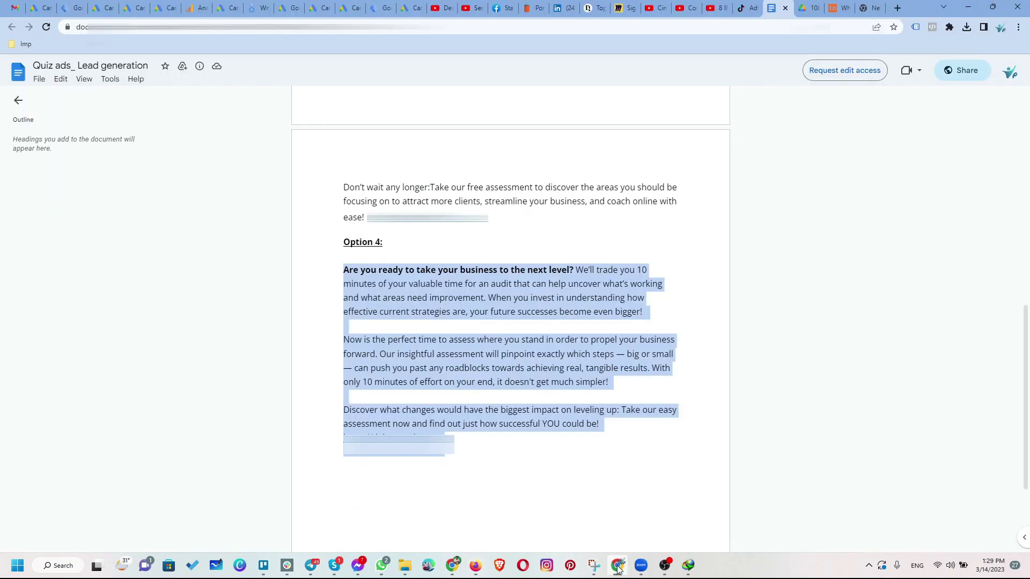
{"action": "left_click", "coordinate": [618, 568]}
{"action": "scroll", "coordinate": [359, 172], "scroll_direction": "up", "scroll_amount": 2}
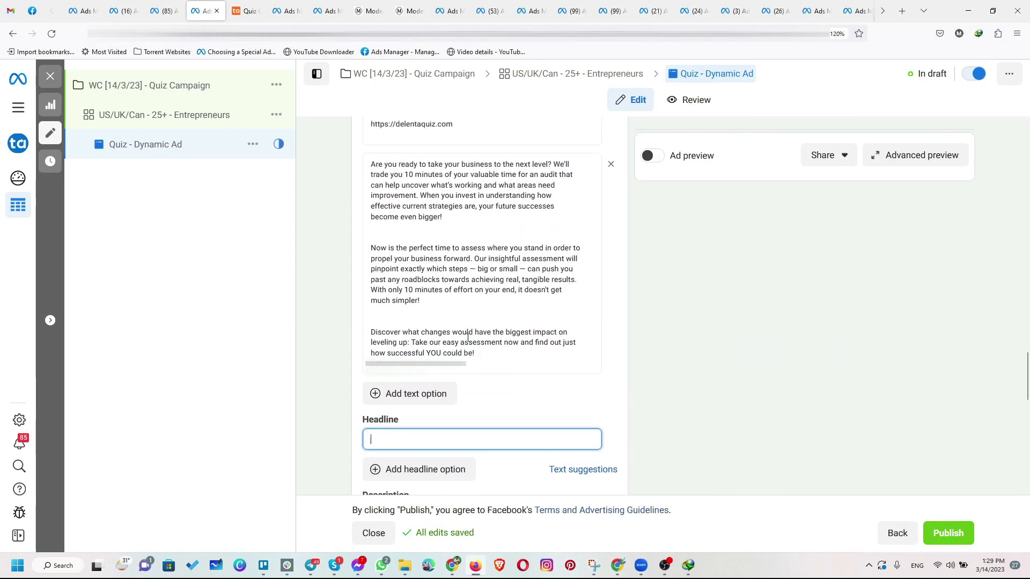
{"action": "left_click_drag", "start_coordinate": [373, 165], "coordinate": [553, 162]}
{"action": "key", "text": "ctrl+c"}
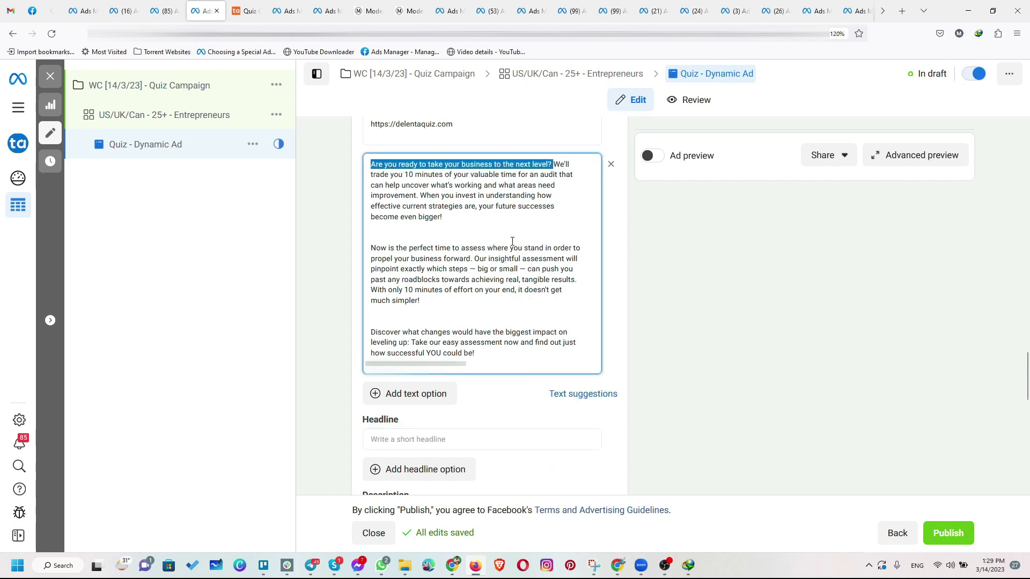
{"action": "left_click", "coordinate": [425, 437]}
{"action": "key", "text": "ctrl+v"}
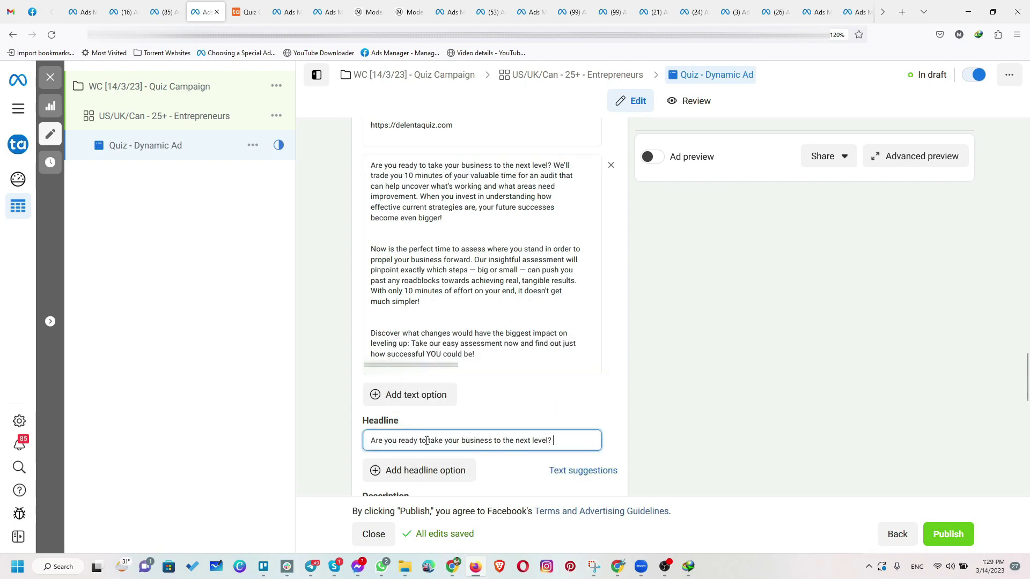
- Add a second headline option reading "Looking to take your coaching business to the next level?", copied from the third primary text
{"action": "scroll", "coordinate": [370, 342], "scroll_direction": "up", "scroll_amount": 3}
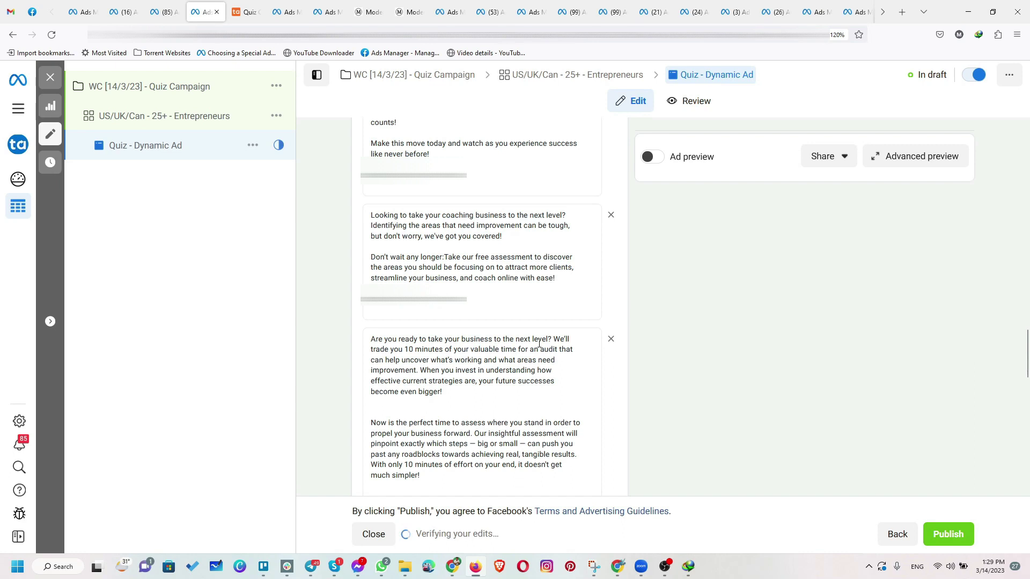
{"action": "left_click_drag", "start_coordinate": [566, 213], "coordinate": [363, 218]}
{"action": "key", "text": "ctrl+c"}
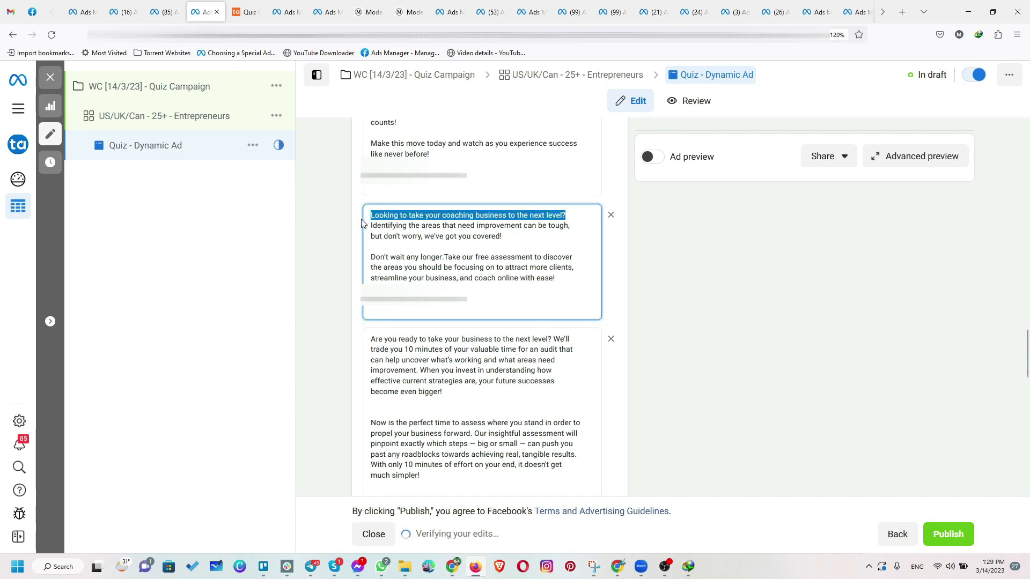
{"action": "scroll", "coordinate": [407, 376], "scroll_direction": "down", "scroll_amount": 3}
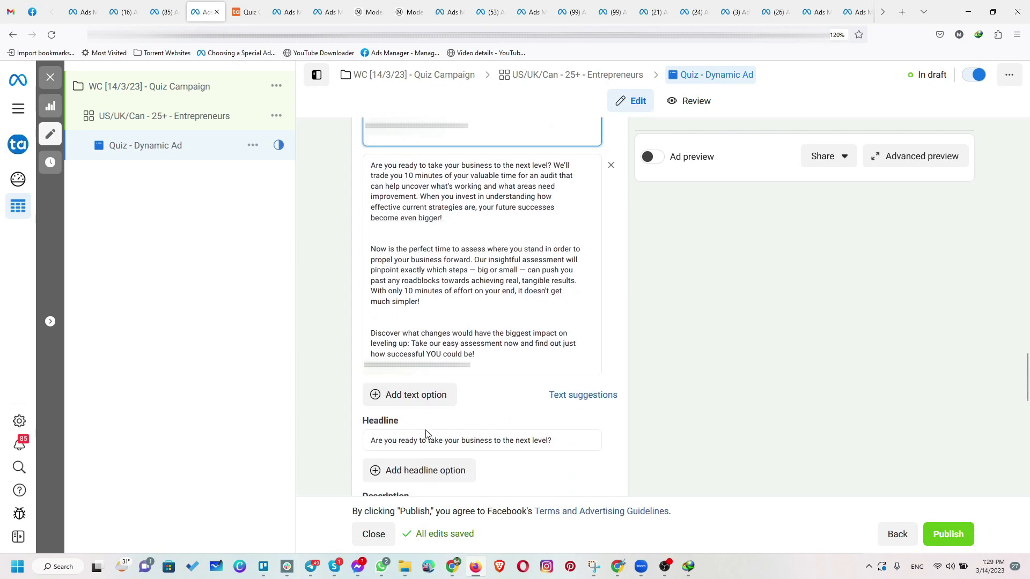
{"action": "scroll", "coordinate": [429, 435], "scroll_direction": "down", "scroll_amount": 2}
{"action": "left_click", "coordinate": [428, 368]}
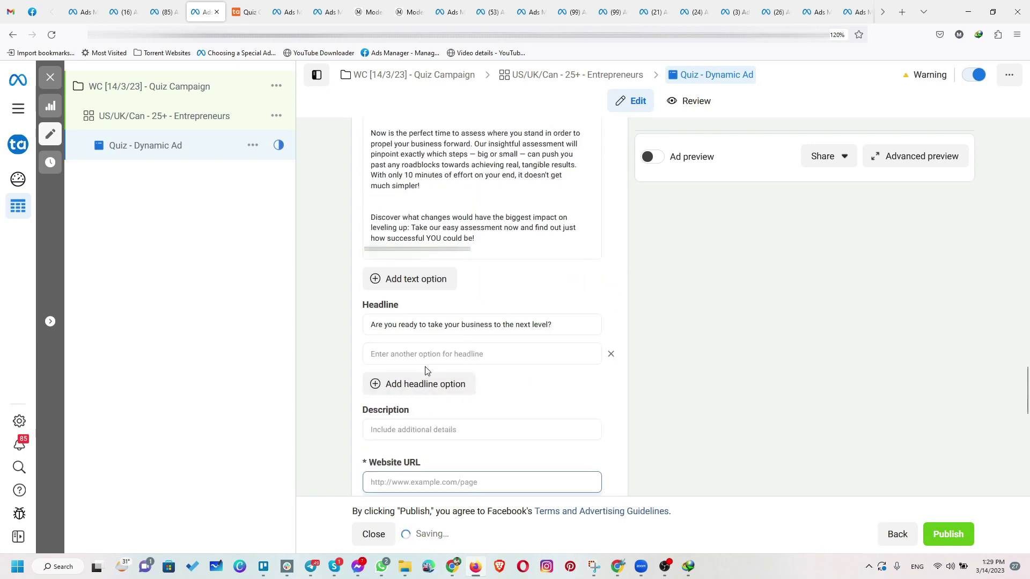
{"action": "left_click", "coordinate": [426, 362]}
{"action": "key", "text": "ctrl+v"}
- Look back through the primary texts for further wording to use, and check the still empty description field
{"action": "scroll", "coordinate": [413, 366], "scroll_direction": "up", "scroll_amount": 6}
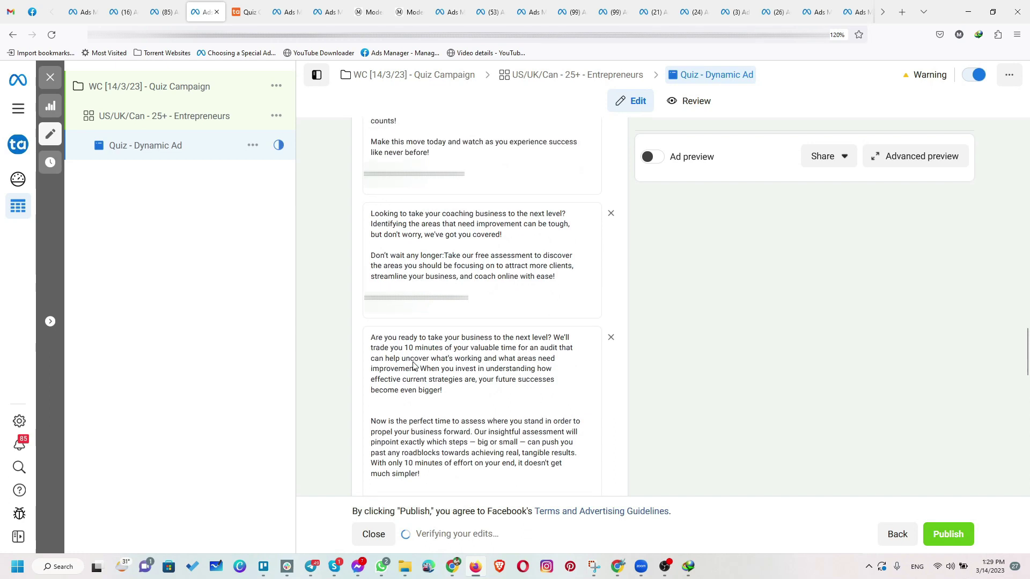
{"action": "scroll", "coordinate": [450, 338], "scroll_direction": "up", "scroll_amount": 2}
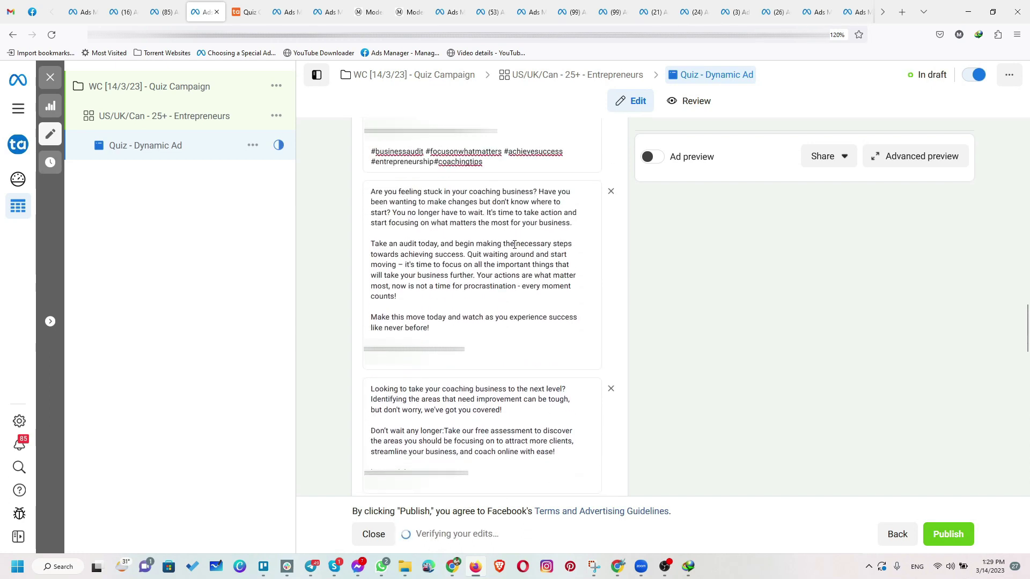
{"action": "scroll", "coordinate": [514, 244], "scroll_direction": "up", "scroll_amount": 3}
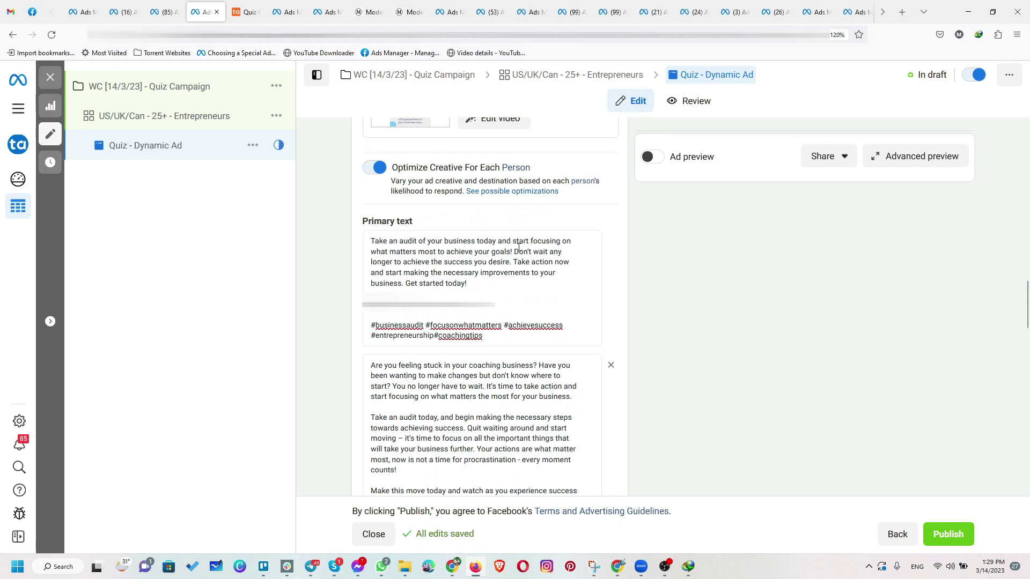
{"action": "scroll", "coordinate": [383, 375], "scroll_direction": "down", "scroll_amount": 12}
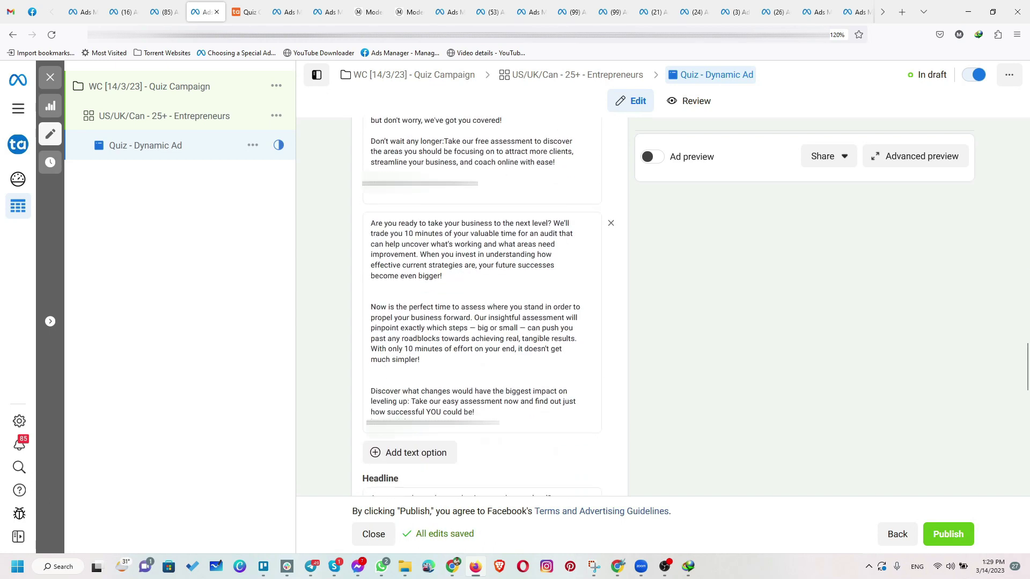
{"action": "left_click", "coordinate": [345, 331]}
{"action": "scroll", "coordinate": [346, 338], "scroll_direction": "down", "scroll_amount": 3}
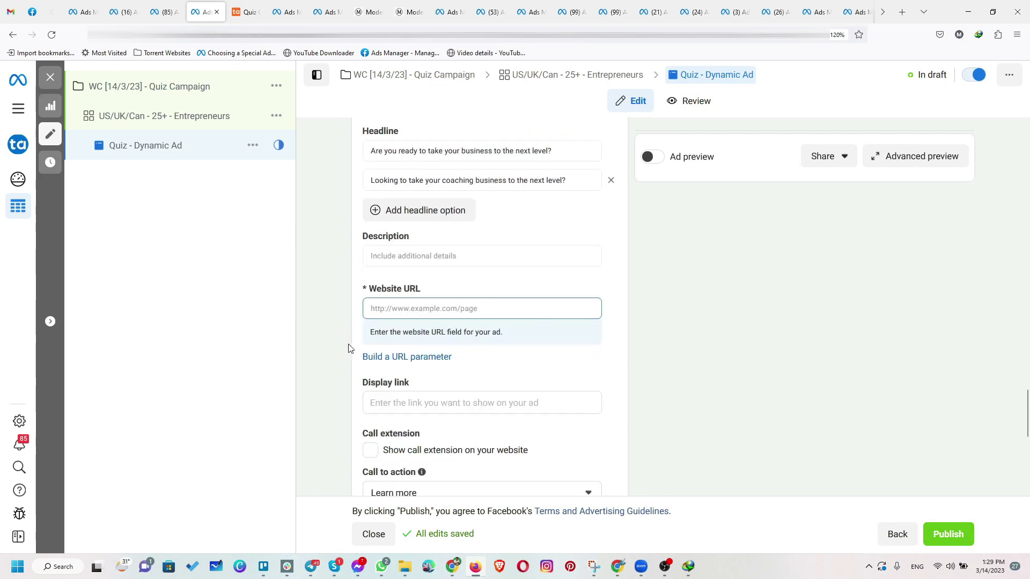
{"action": "left_click", "coordinate": [411, 257]}
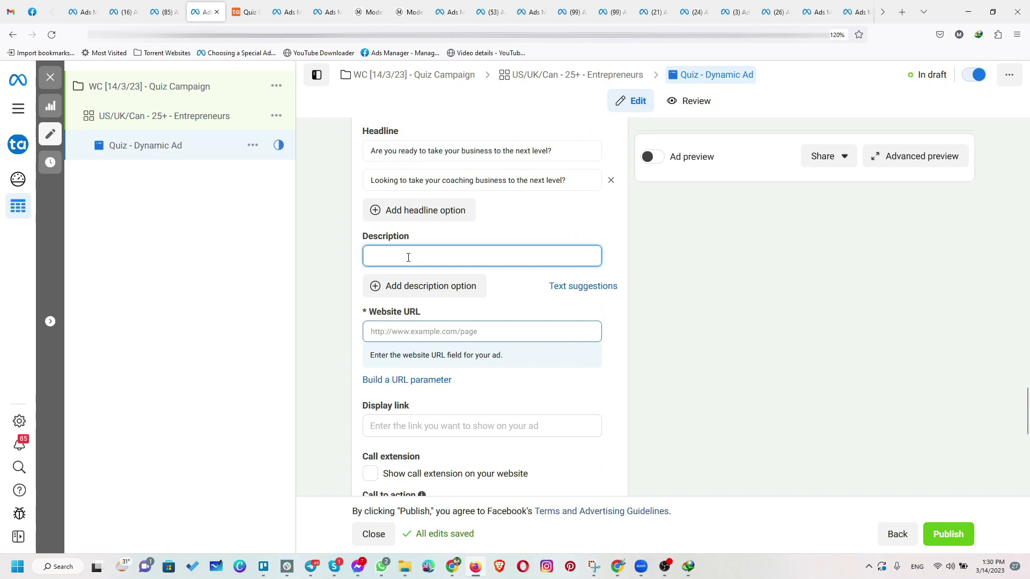
{"action": "scroll", "coordinate": [413, 263], "scroll_direction": "up", "scroll_amount": 5}
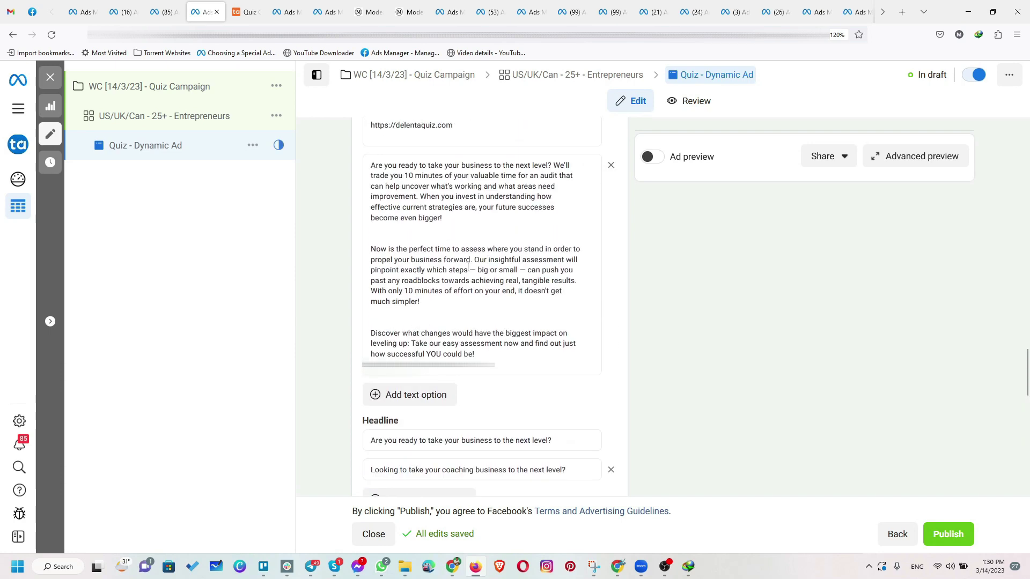
{"action": "left_click", "coordinate": [475, 354]}
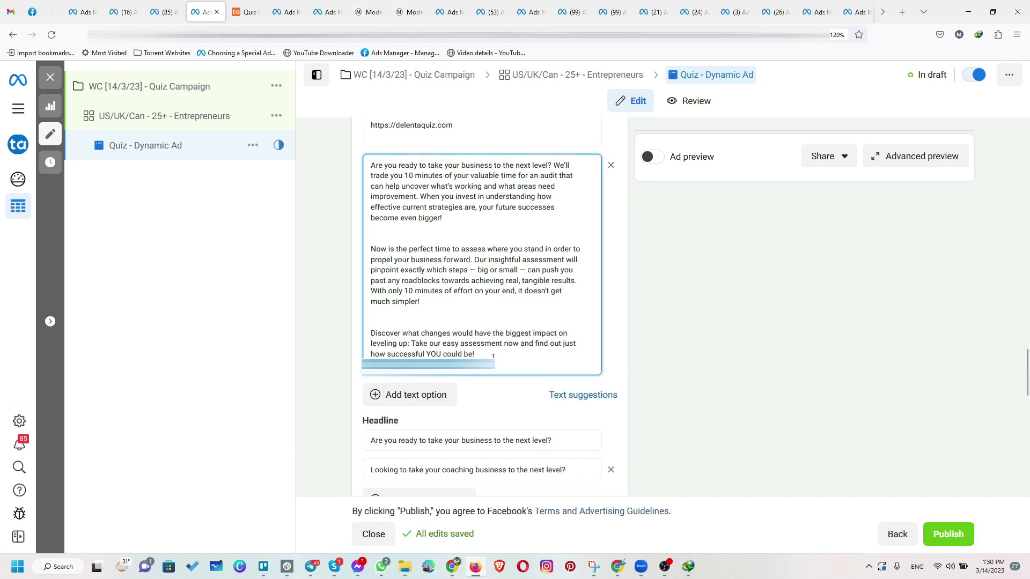
{"action": "scroll", "coordinate": [491, 356], "scroll_direction": "down", "scroll_amount": 7}
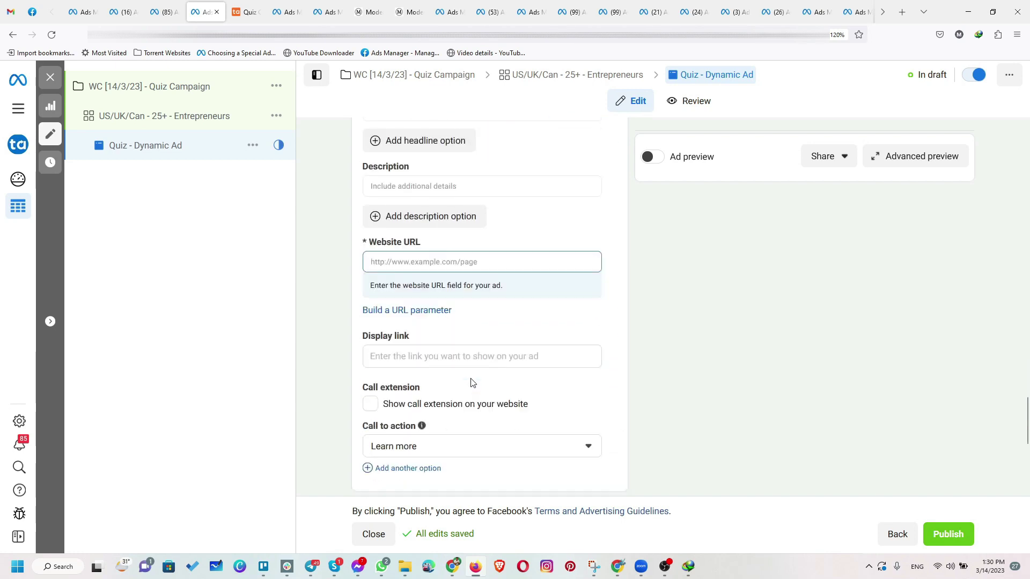
{"action": "left_click", "coordinate": [437, 231]}
{"action": "key", "text": "ctrl+v"}
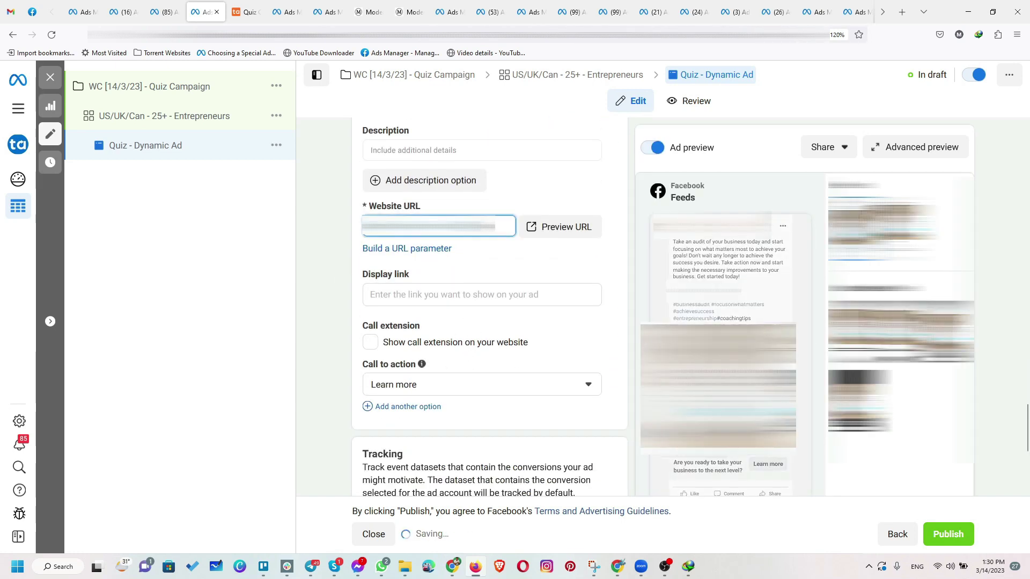
- Set the ad's display link to the same quiz link, copied from the website URL
{"action": "triple_click", "coordinate": [454, 236]}
{"action": "left_click", "coordinate": [434, 295]}
{"action": "key", "text": "ctrl+v"}
{"action": "left_click", "coordinate": [329, 303]}
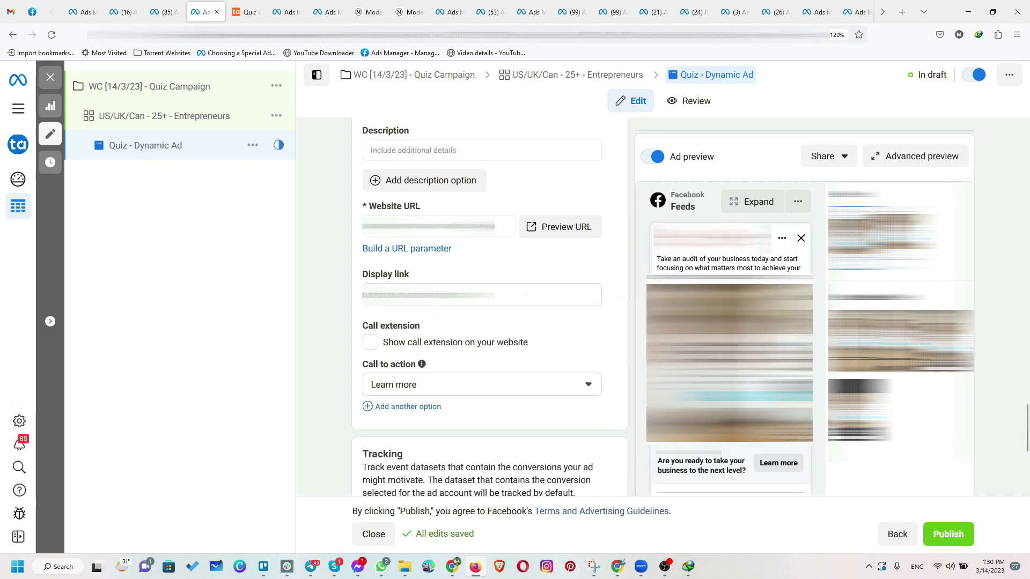
- Review the ad's tracking settings, media, primary texts and headlines to check the dynamic creative's full set of variations
{"action": "scroll", "coordinate": [519, 379], "scroll_direction": "down", "scroll_amount": 3}
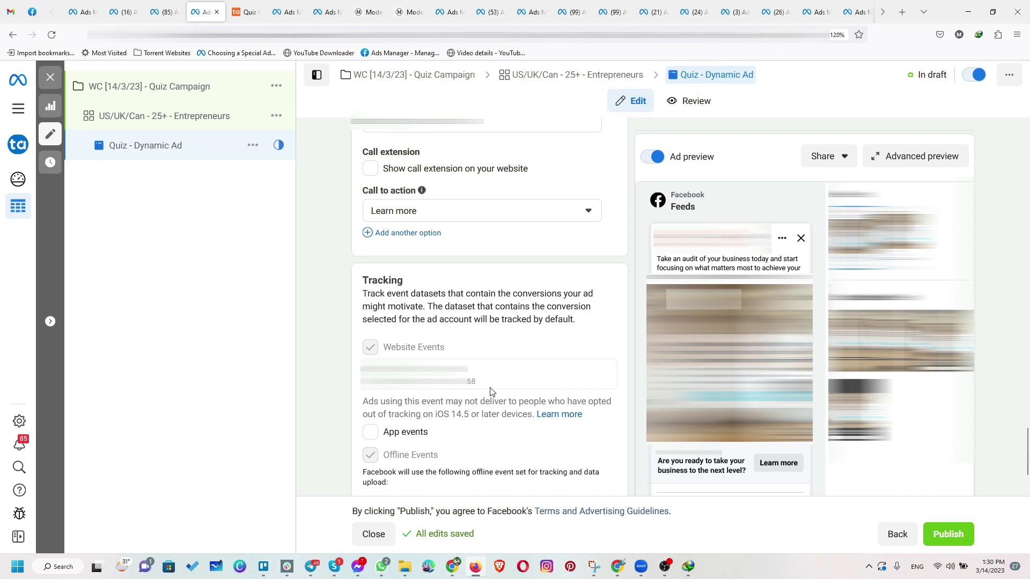
{"action": "scroll", "coordinate": [496, 335], "scroll_direction": "up", "scroll_amount": 12}
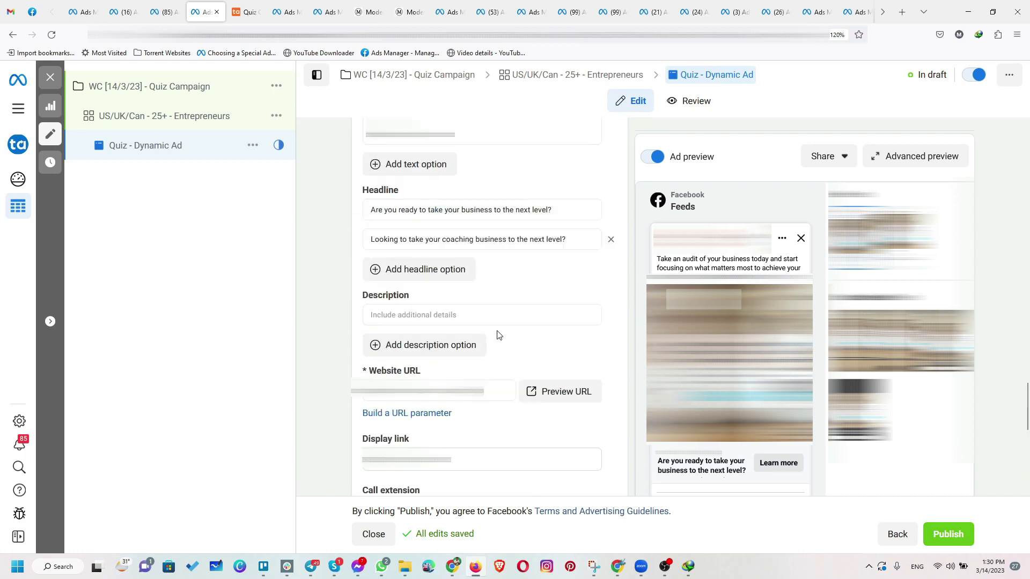
{"action": "scroll", "coordinate": [498, 331], "scroll_direction": "up", "scroll_amount": 10}
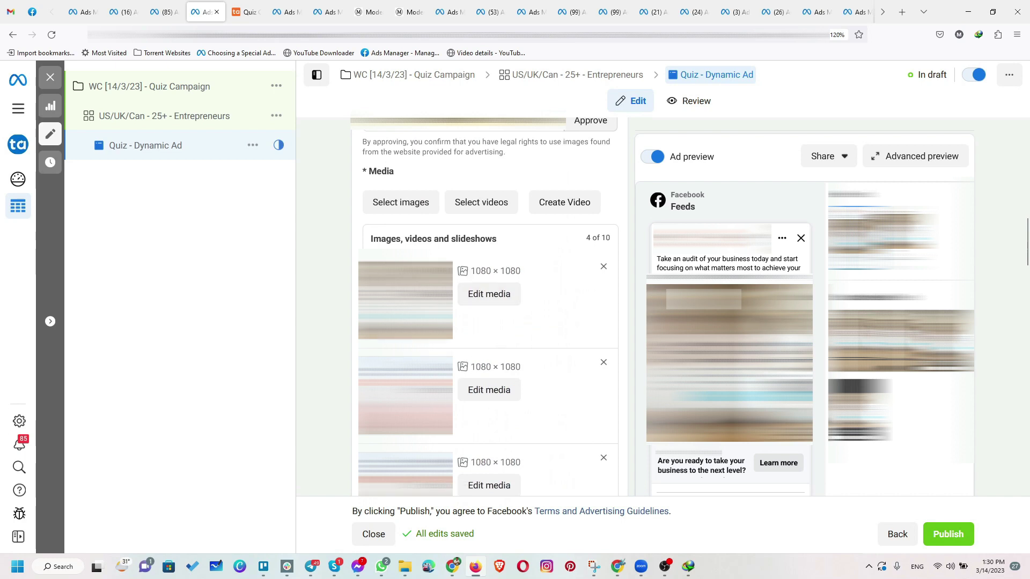
{"action": "scroll", "coordinate": [466, 367], "scroll_direction": "down", "scroll_amount": 5}
{"action": "scroll", "coordinate": [465, 367], "scroll_direction": "up", "scroll_amount": 5}
{"action": "scroll", "coordinate": [466, 367], "scroll_direction": "down", "scroll_amount": 1}
{"action": "scroll", "coordinate": [439, 346], "scroll_direction": "down", "scroll_amount": 10}
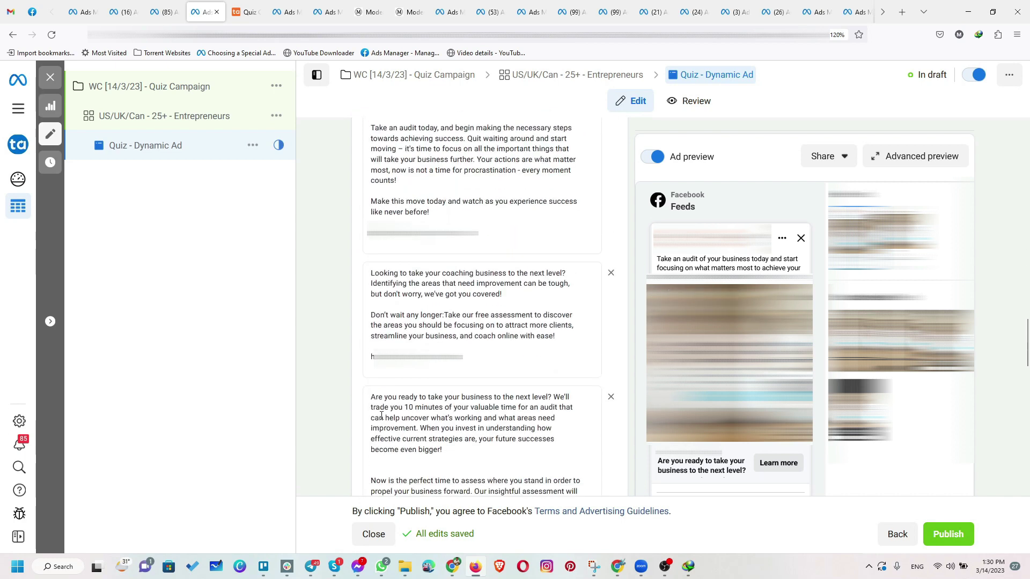
{"action": "scroll", "coordinate": [381, 416], "scroll_direction": "up", "scroll_amount": 5}
{"action": "scroll", "coordinate": [461, 318], "scroll_direction": "up", "scroll_amount": 5}
{"action": "scroll", "coordinate": [461, 317], "scroll_direction": "up", "scroll_amount": 1}
{"action": "scroll", "coordinate": [460, 320], "scroll_direction": "down", "scroll_amount": 3}
{"action": "scroll", "coordinate": [460, 344], "scroll_direction": "down", "scroll_amount": 10}
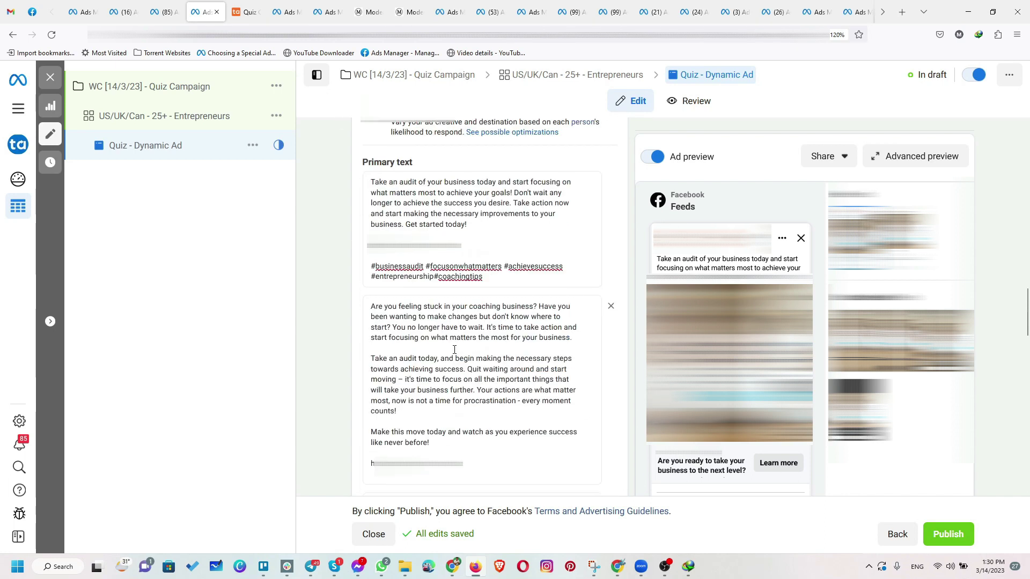
{"action": "scroll", "coordinate": [461, 346], "scroll_direction": "down", "scroll_amount": 4}
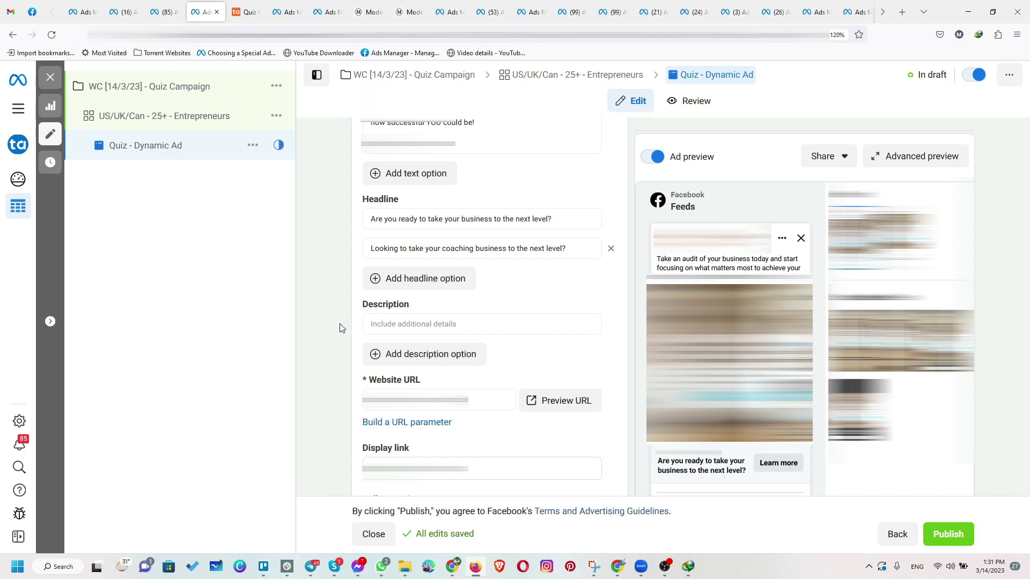
- Try adding Apply now and Book now as extra call-to-action options and look through the available alternatives
{"action": "scroll", "coordinate": [341, 421], "scroll_direction": "down", "scroll_amount": 5}
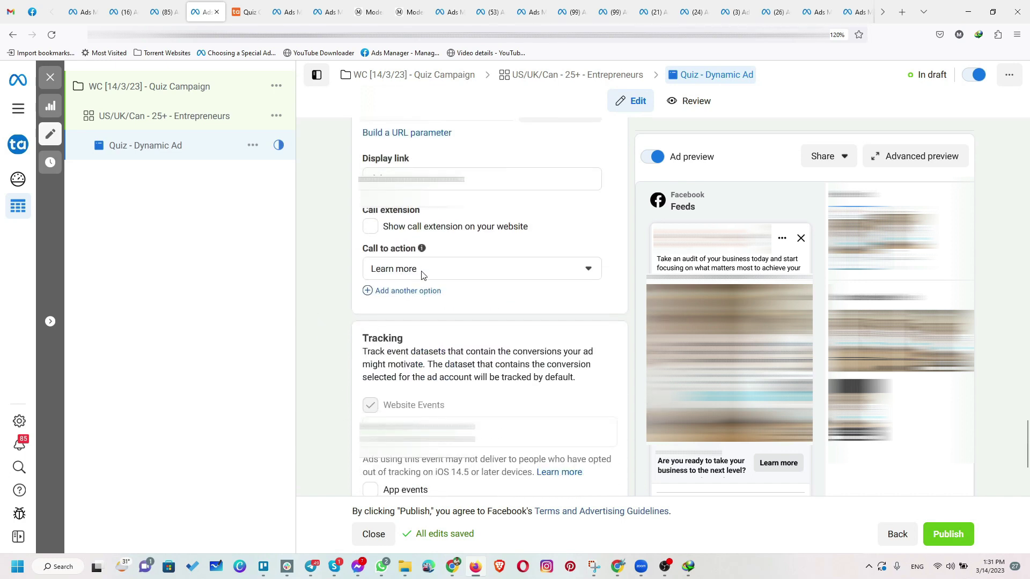
{"action": "left_click", "coordinate": [399, 293]}
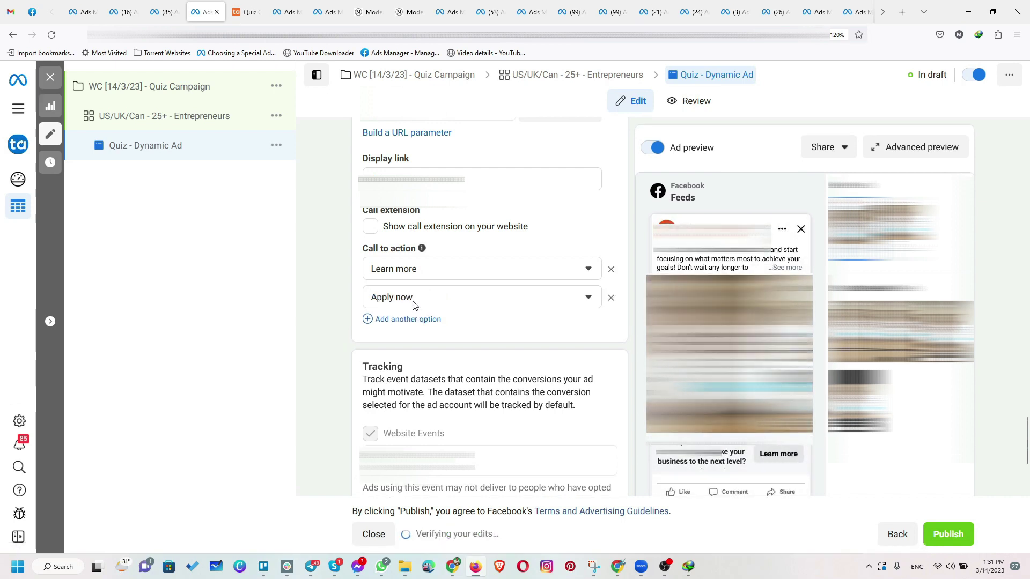
{"action": "left_click", "coordinate": [410, 321]}
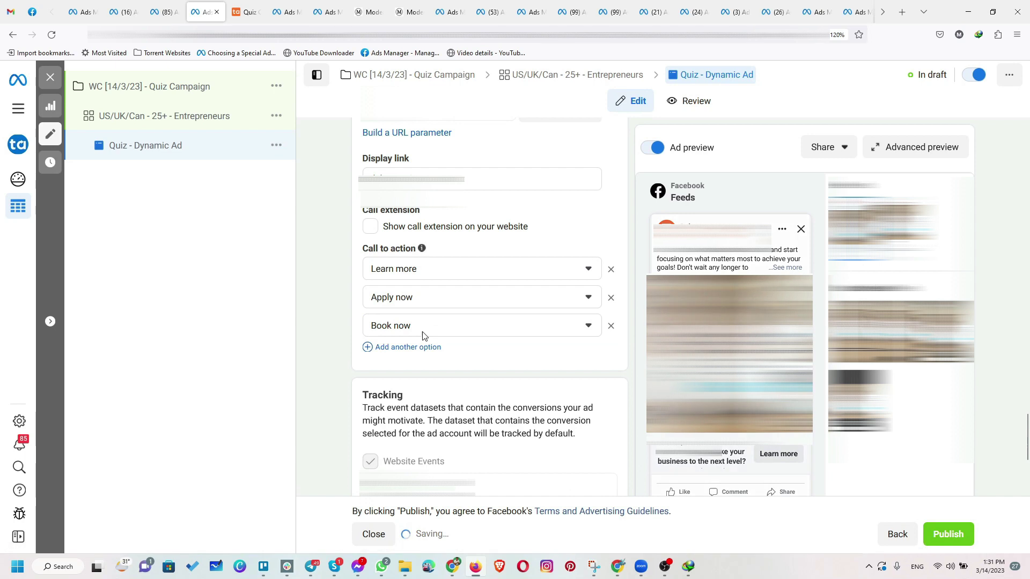
{"action": "left_click", "coordinate": [422, 332]}
{"action": "scroll", "coordinate": [459, 403], "scroll_direction": "down", "scroll_amount": 2}
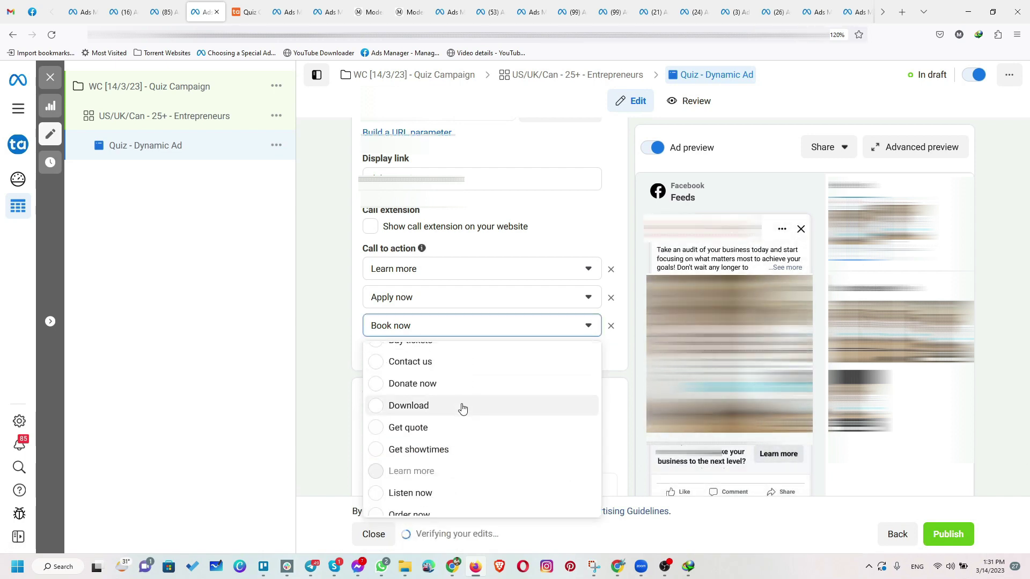
{"action": "scroll", "coordinate": [451, 452], "scroll_direction": "down", "scroll_amount": 3}
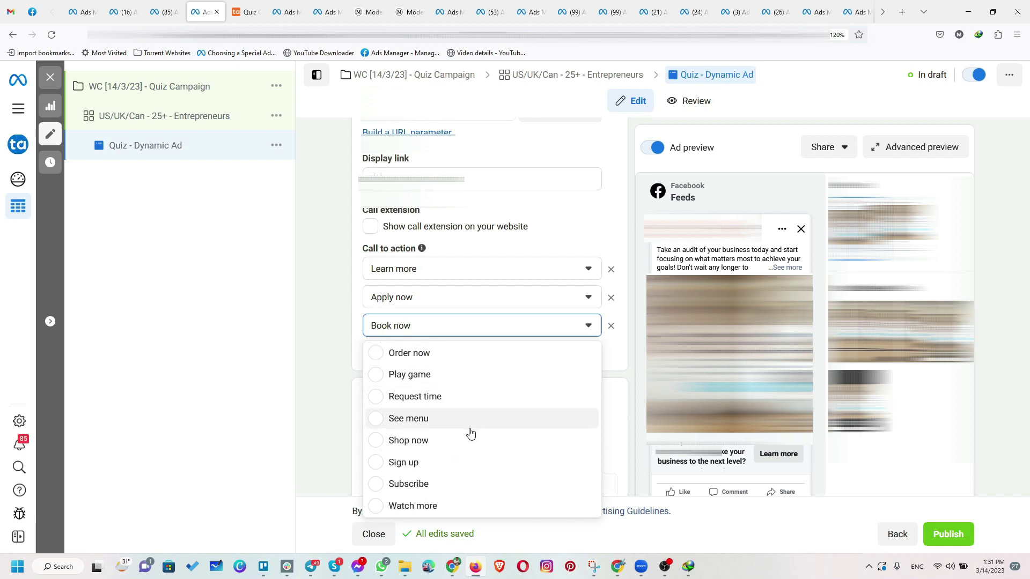
{"action": "scroll", "coordinate": [460, 477], "scroll_direction": "up", "scroll_amount": 3}
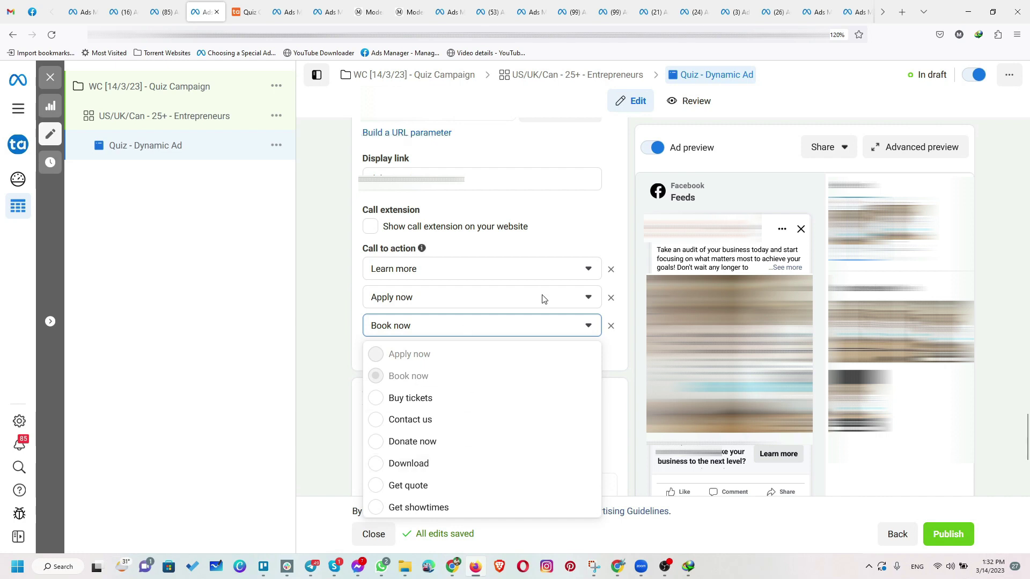
{"action": "left_click", "coordinate": [612, 304]}
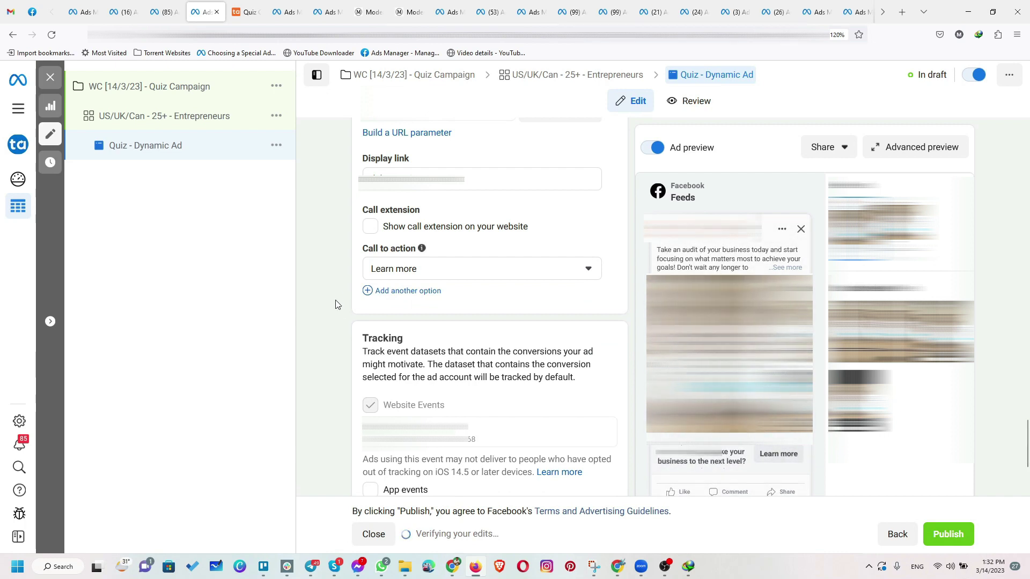
- Publish the quiz campaign with its ad set and ad, and close the editor
{"action": "left_click", "coordinate": [946, 534]}
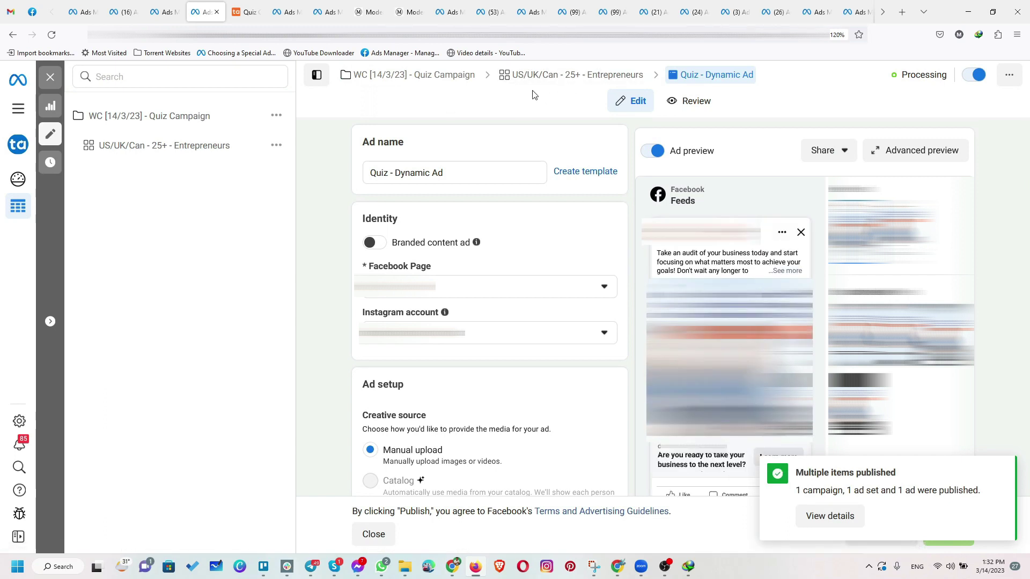
{"action": "left_click", "coordinate": [51, 78]}
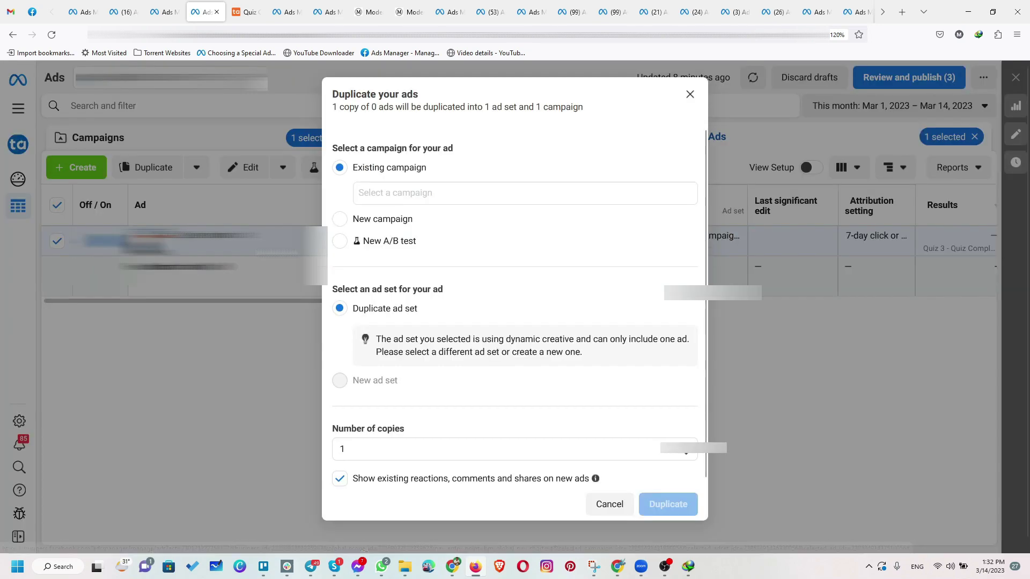
- Duplicate the Entrepreneurs ad set with its ad inside the quiz campaign and name the copy "US/UK/Can - 25+ - Broader"
{"action": "key", "text": "ctrl+d"}
{"action": "left_click", "coordinate": [670, 509]}
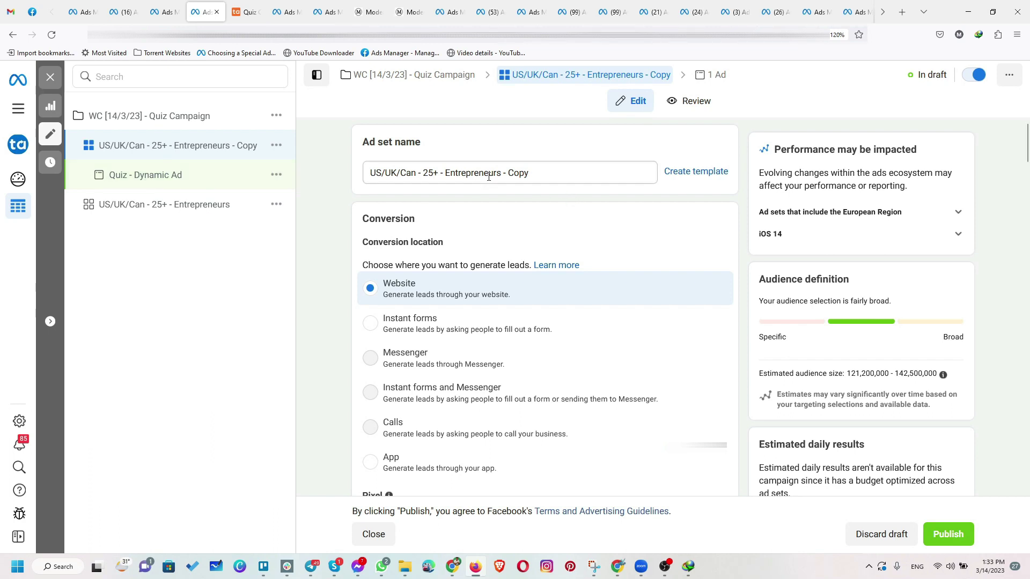
{"action": "left_click_drag", "start_coordinate": [446, 173], "coordinate": [538, 173]}
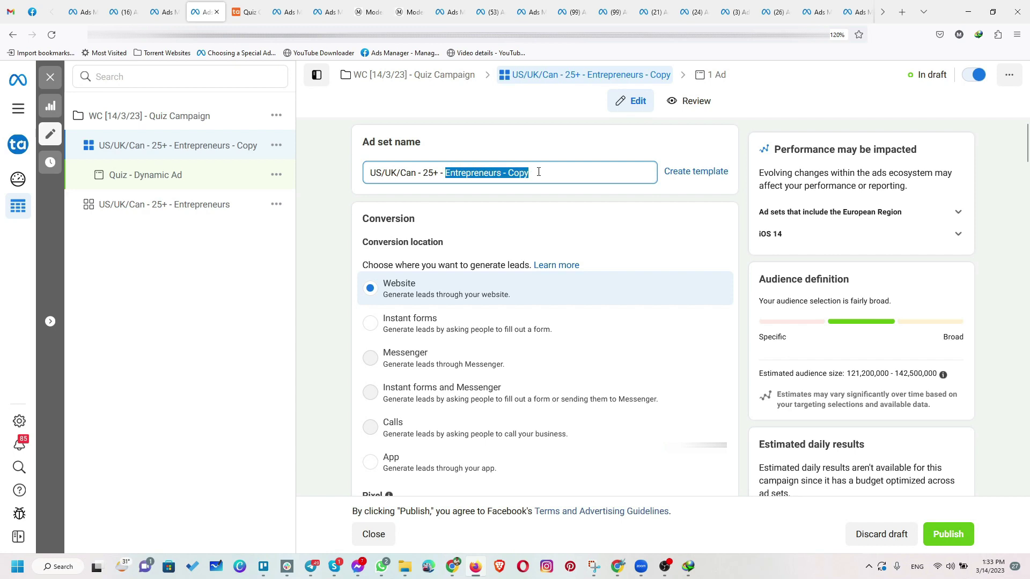
{"action": "type", "text": "Broader"}
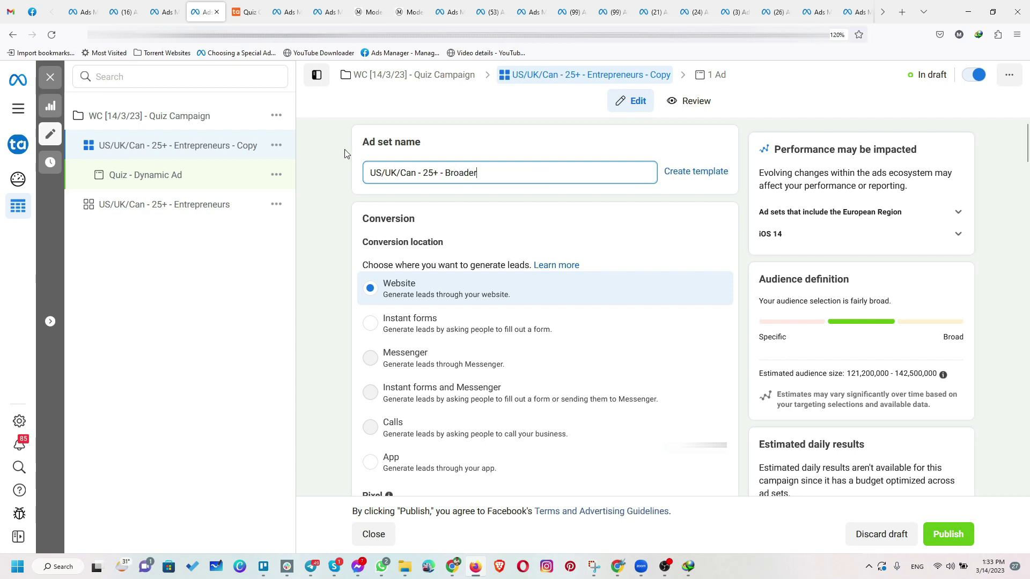
- Remove all detailed targeting behaviors and interests from the Broader ad set, publish it with its ad, and close the editor
{"action": "scroll", "coordinate": [322, 266], "scroll_direction": "down", "scroll_amount": 10}
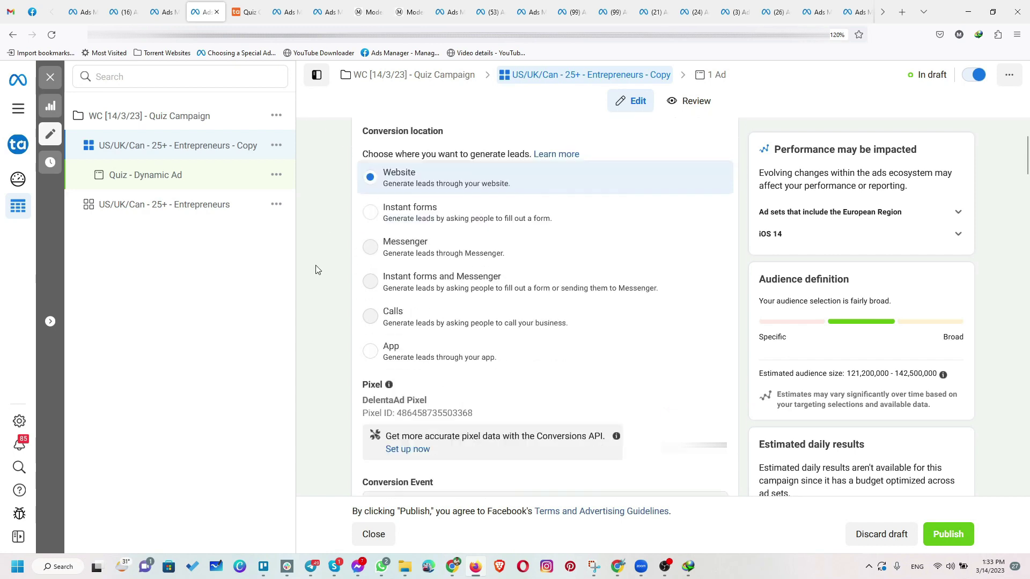
{"action": "scroll", "coordinate": [381, 271], "scroll_direction": "down", "scroll_amount": 12}
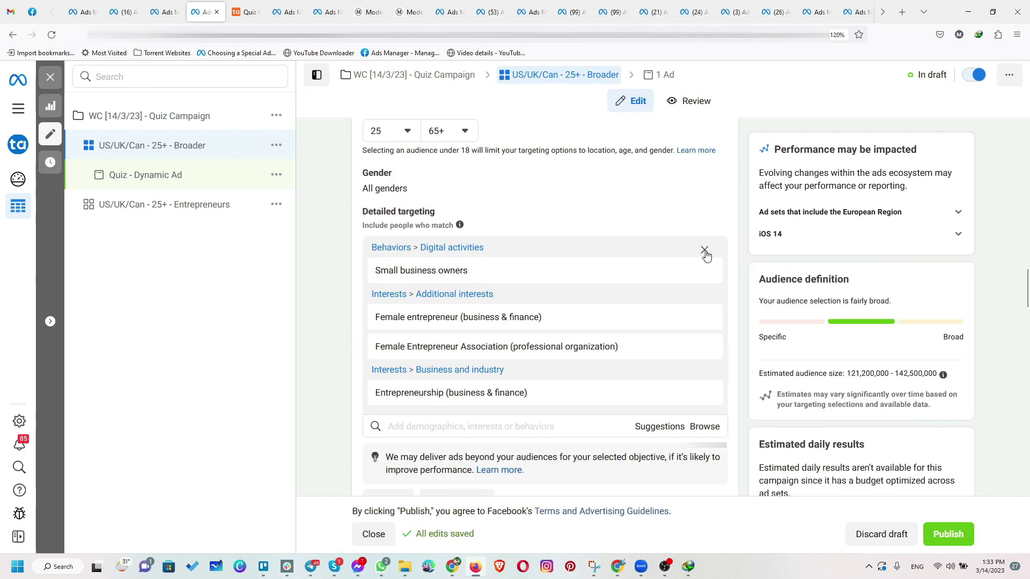
{"action": "left_click", "coordinate": [704, 252]}
{"action": "double_click", "coordinate": [704, 252]}
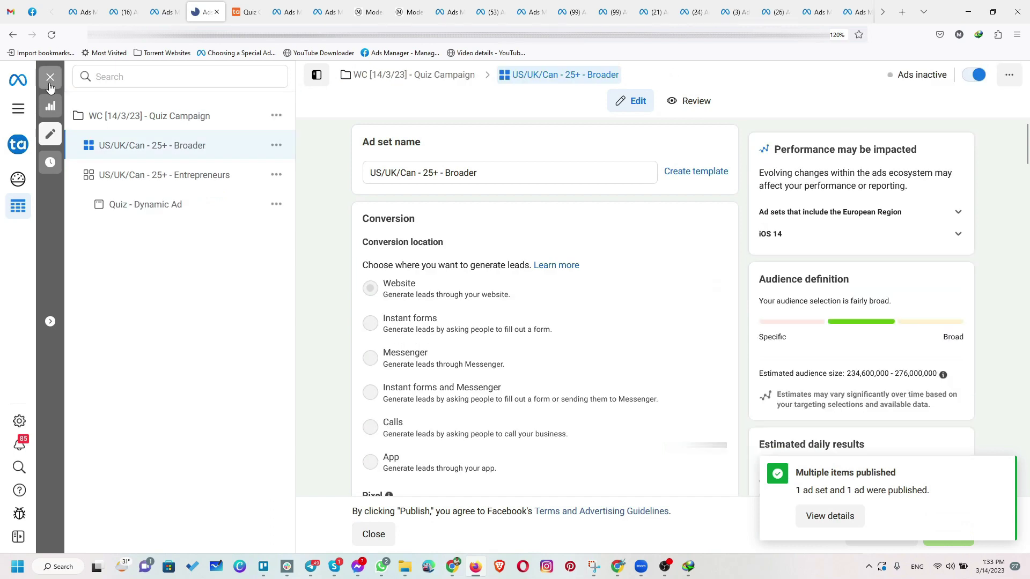
{"action": "left_click", "coordinate": [49, 81]}
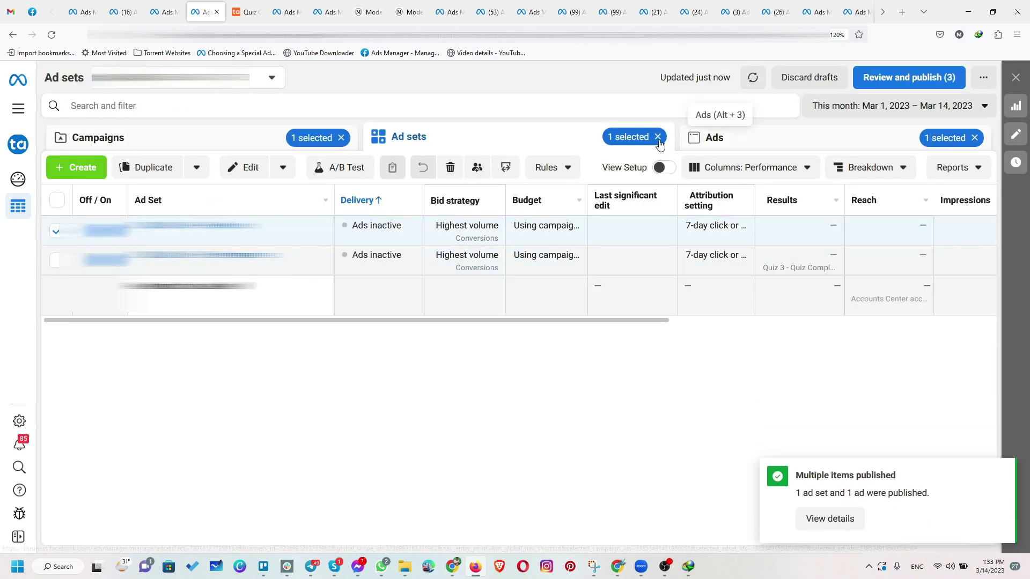
- Clear the ad set selection and check the quiz campaign's list of ads and its ad sets
{"action": "left_click", "coordinate": [658, 137]}
{"action": "left_click", "coordinate": [697, 138]}
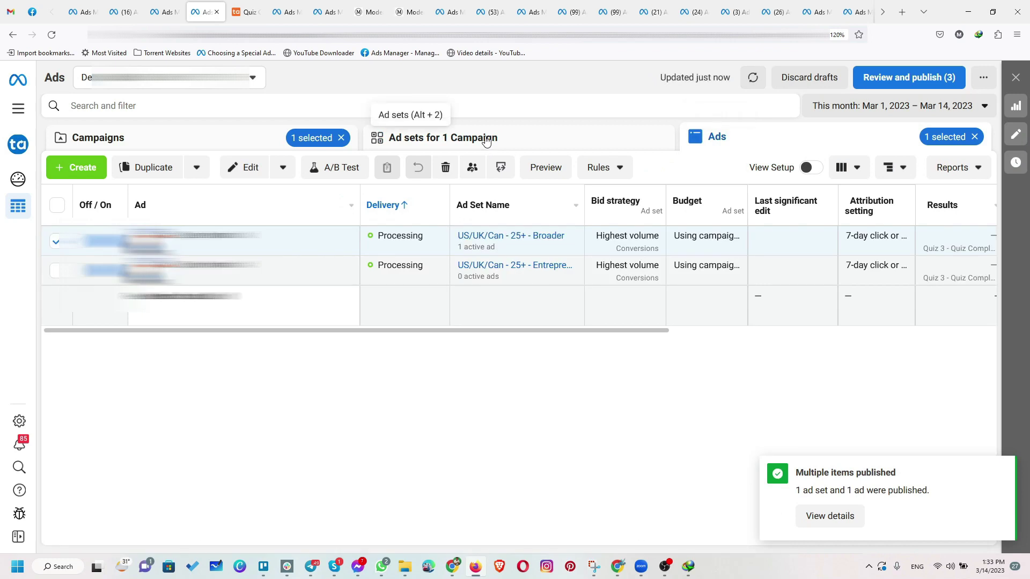
{"action": "left_click", "coordinate": [486, 140]}
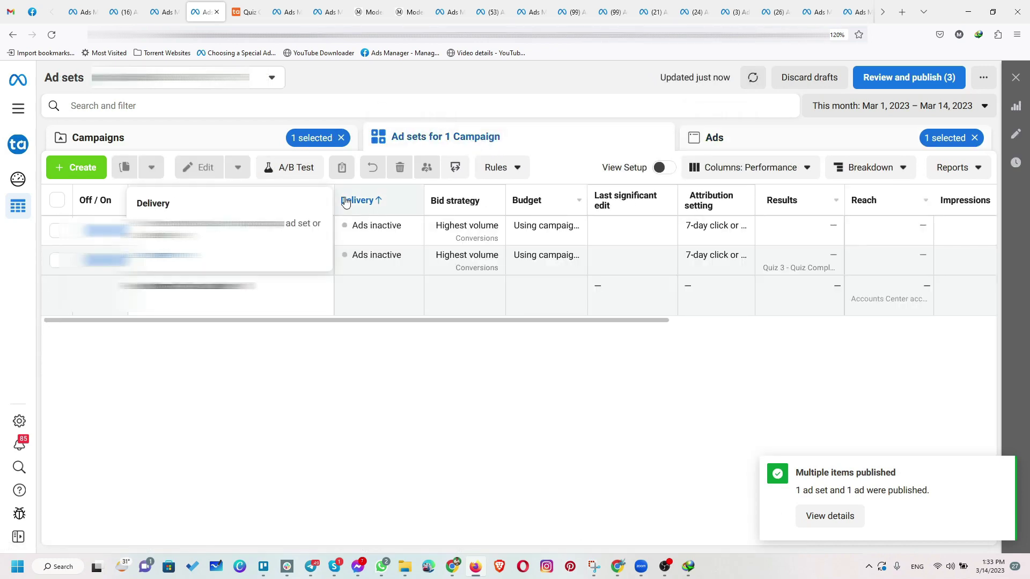